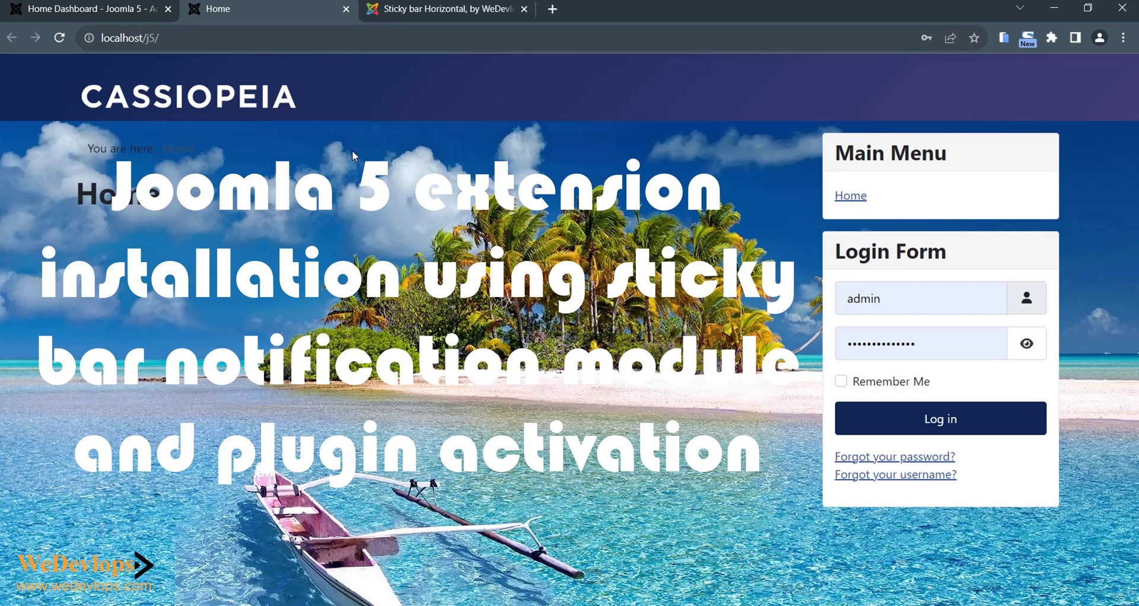
- Switch to the Sticky bar Horizontal, by WeDevlops page in the Joomla Extensions Directory
{"action": "left_click", "coordinate": [463, 9]}
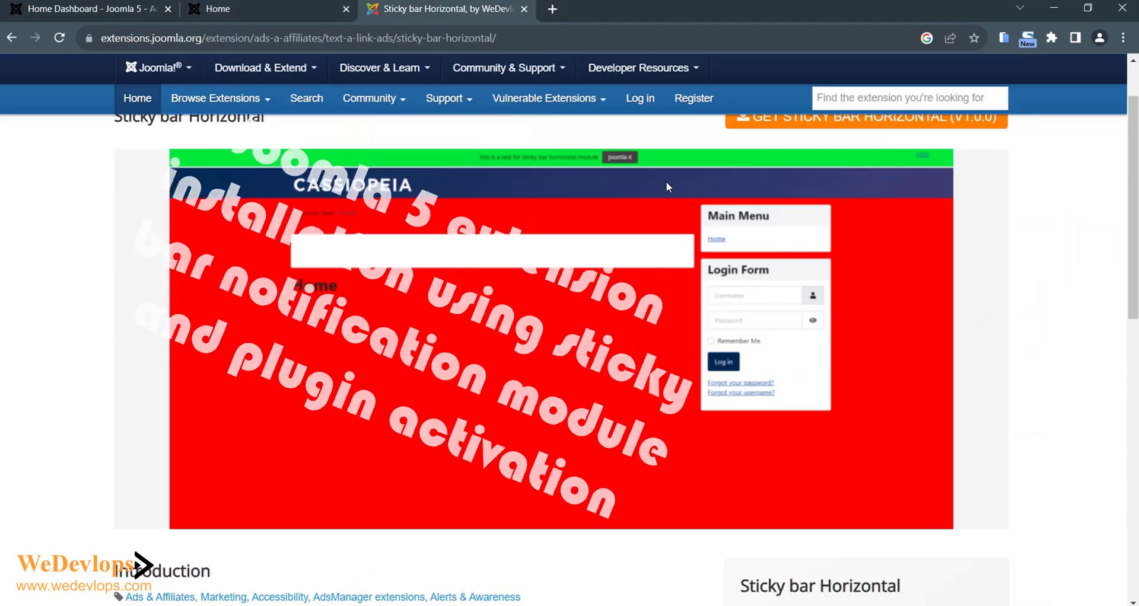
- Look over the extension preview, then return to the local Cassiopeia Home page
{"action": "scroll", "coordinate": [336, 248], "scroll_direction": "up", "scroll_amount": 2}
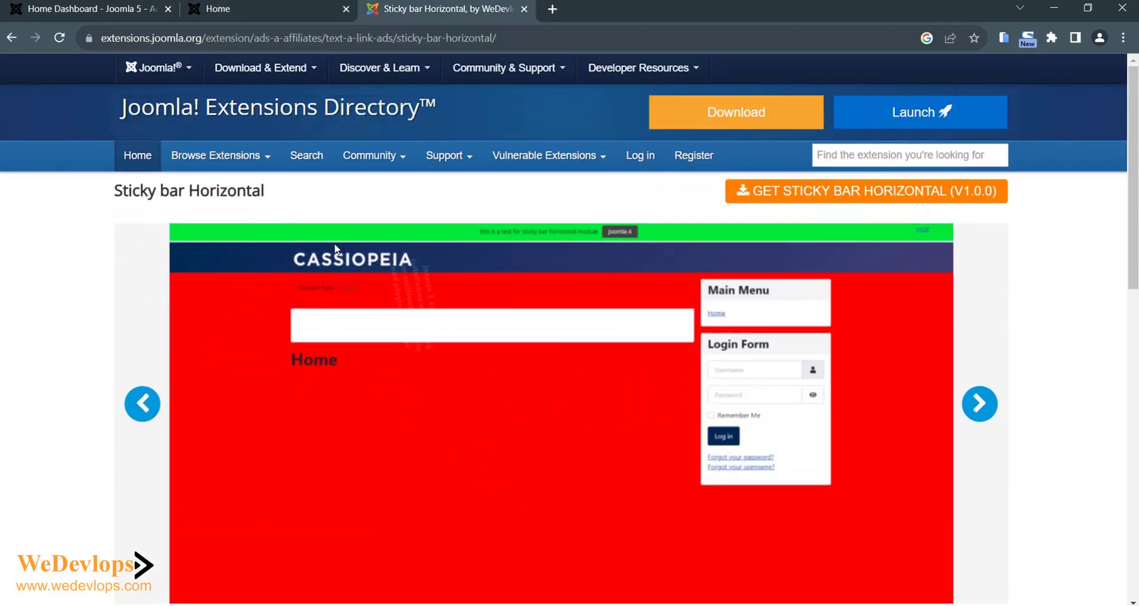
{"action": "scroll", "coordinate": [496, 256], "scroll_direction": "down", "scroll_amount": 3}
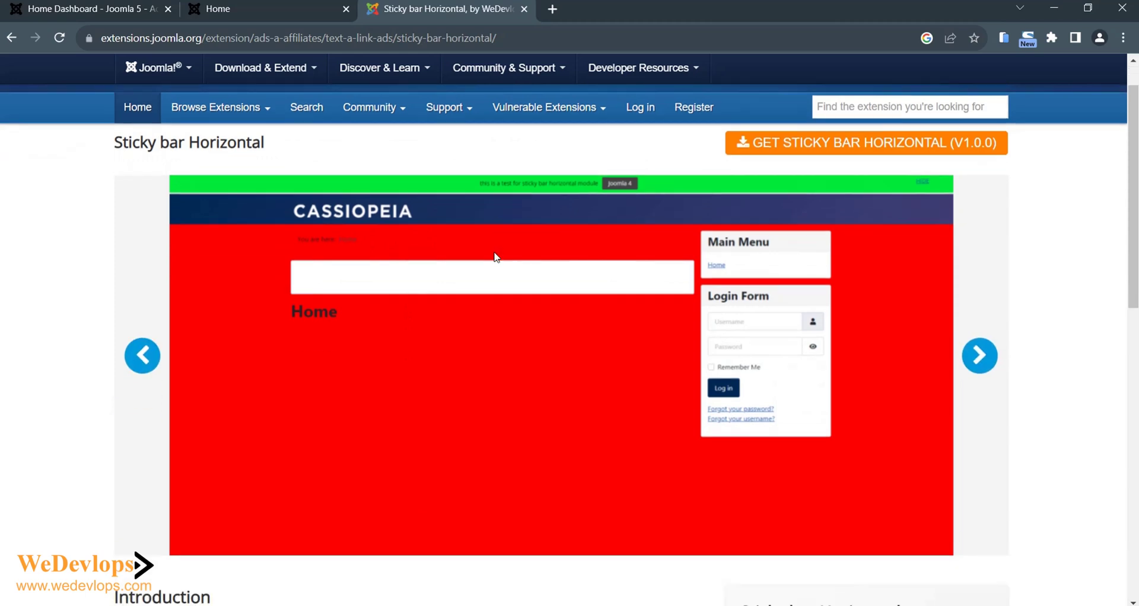
{"action": "scroll", "coordinate": [494, 256], "scroll_direction": "up", "scroll_amount": 3}
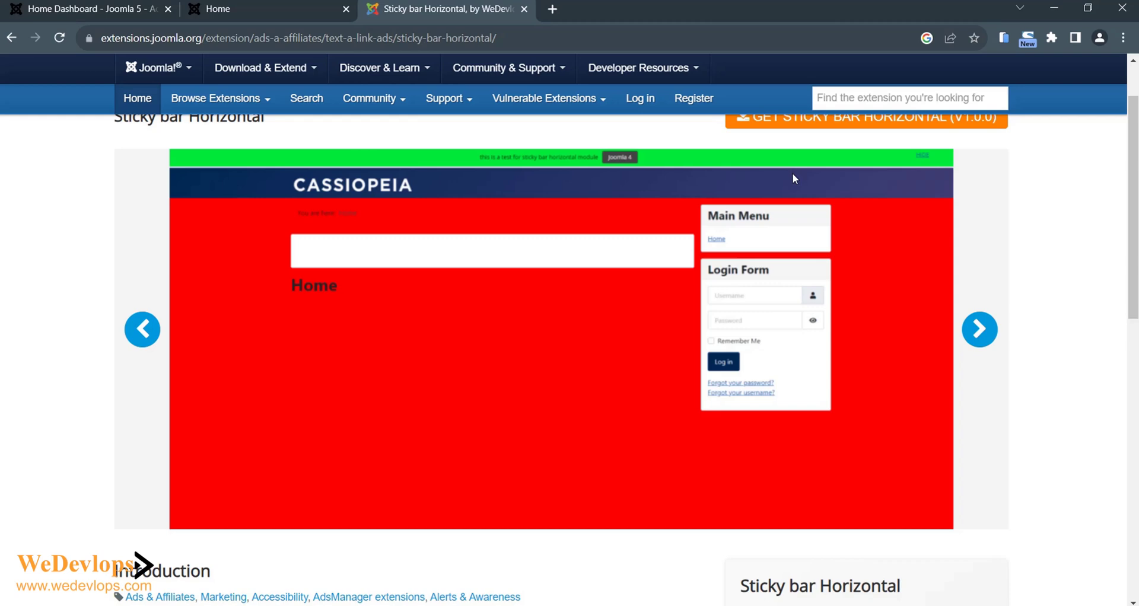
{"action": "left_click", "coordinate": [277, 18]}
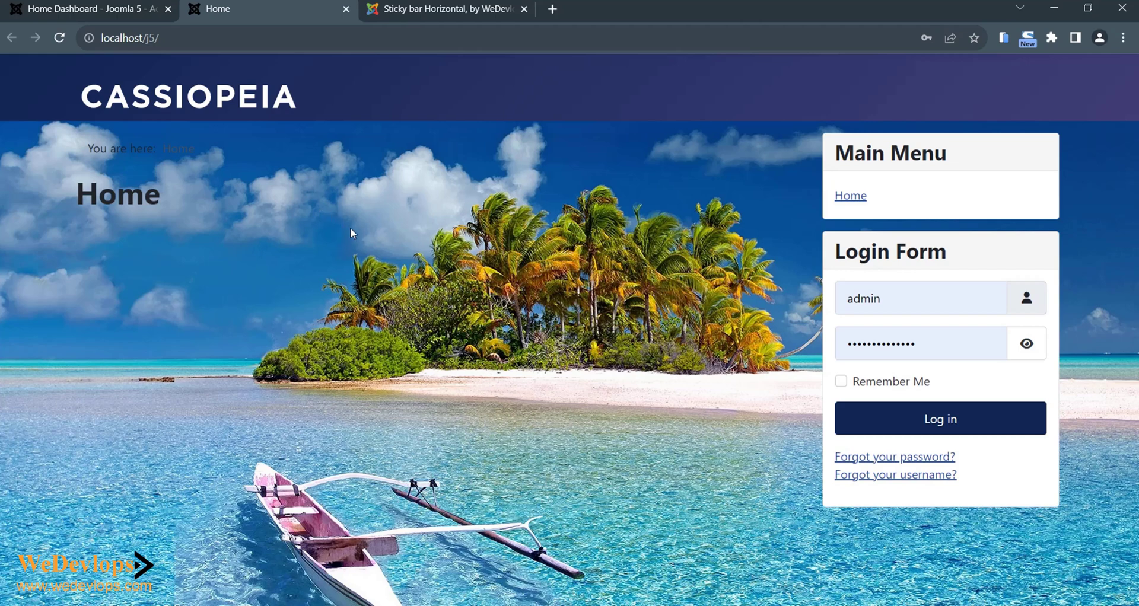
- Open Extensions: Install via System in the administrator, then revisit the Sticky bar Horizontal listing
{"action": "left_click", "coordinate": [119, 14]}
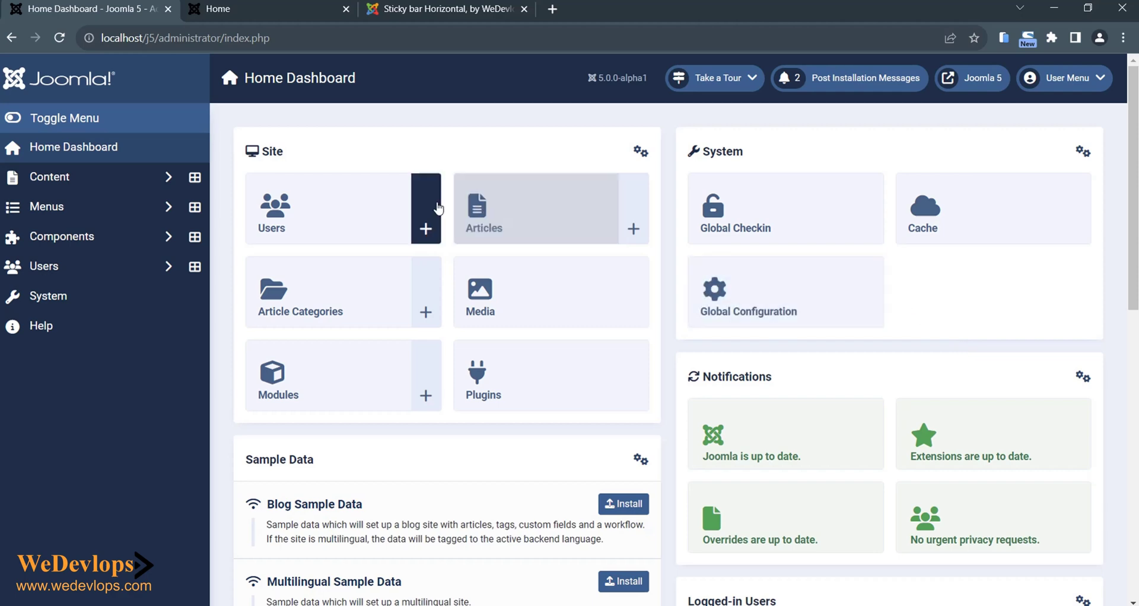
{"action": "left_click", "coordinate": [46, 298]}
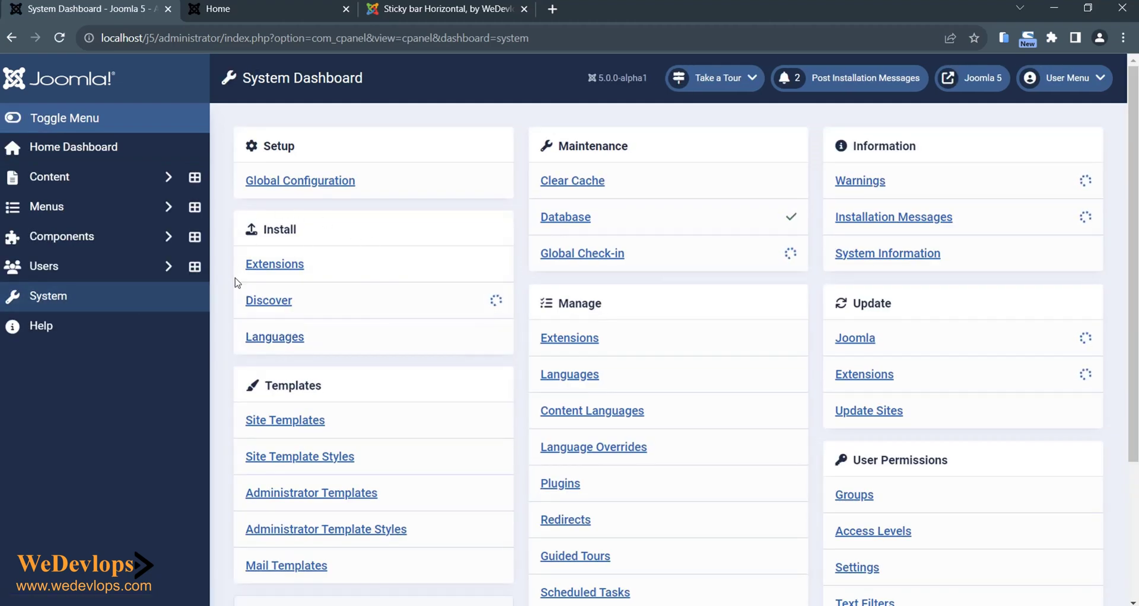
{"action": "left_click", "coordinate": [277, 267]}
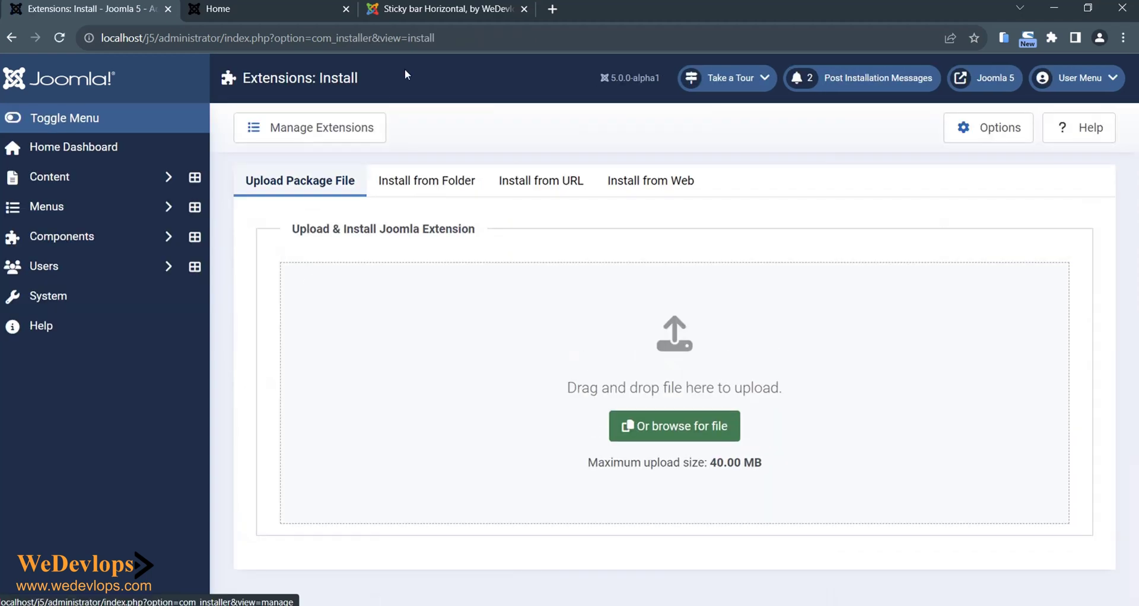
{"action": "left_click", "coordinate": [425, 10]}
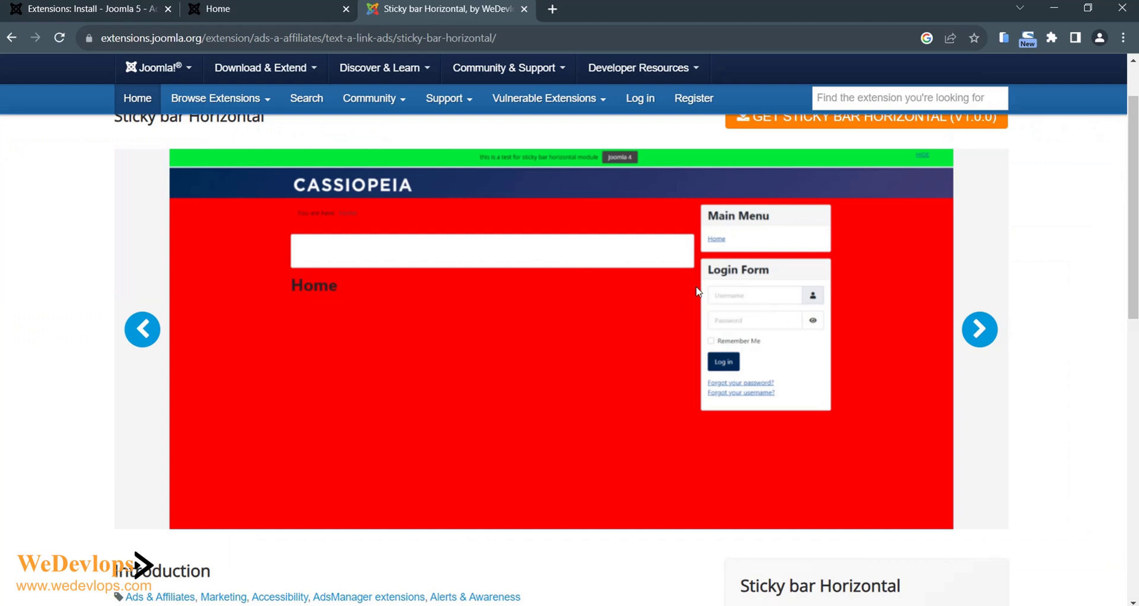
- Check the listing's details and Download button, then go back to the Joomla extension installer
{"action": "scroll", "coordinate": [682, 423], "scroll_direction": "down", "scroll_amount": 3}
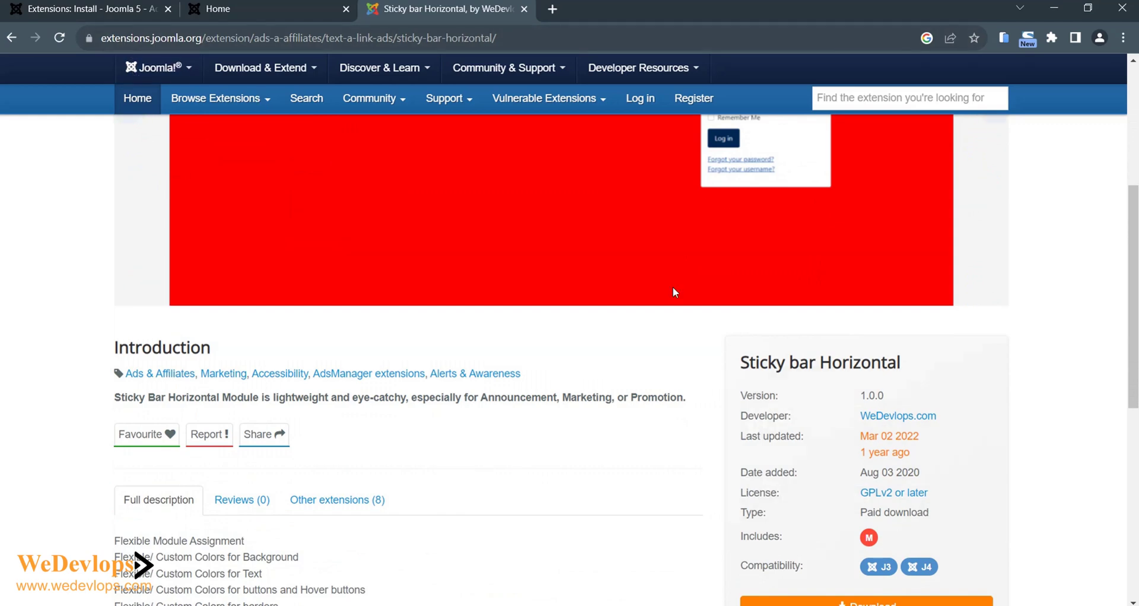
{"action": "scroll", "coordinate": [816, 422], "scroll_direction": "down", "scroll_amount": 2}
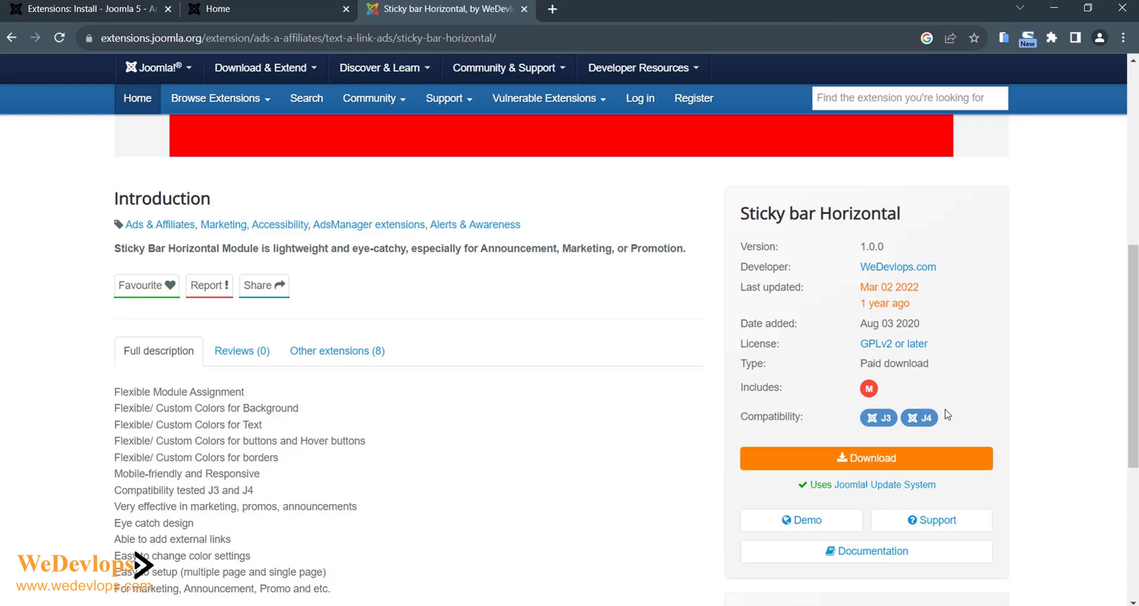
{"action": "scroll", "coordinate": [781, 342], "scroll_direction": "up", "scroll_amount": 3}
{"action": "scroll", "coordinate": [782, 342], "scroll_direction": "up", "scroll_amount": 3}
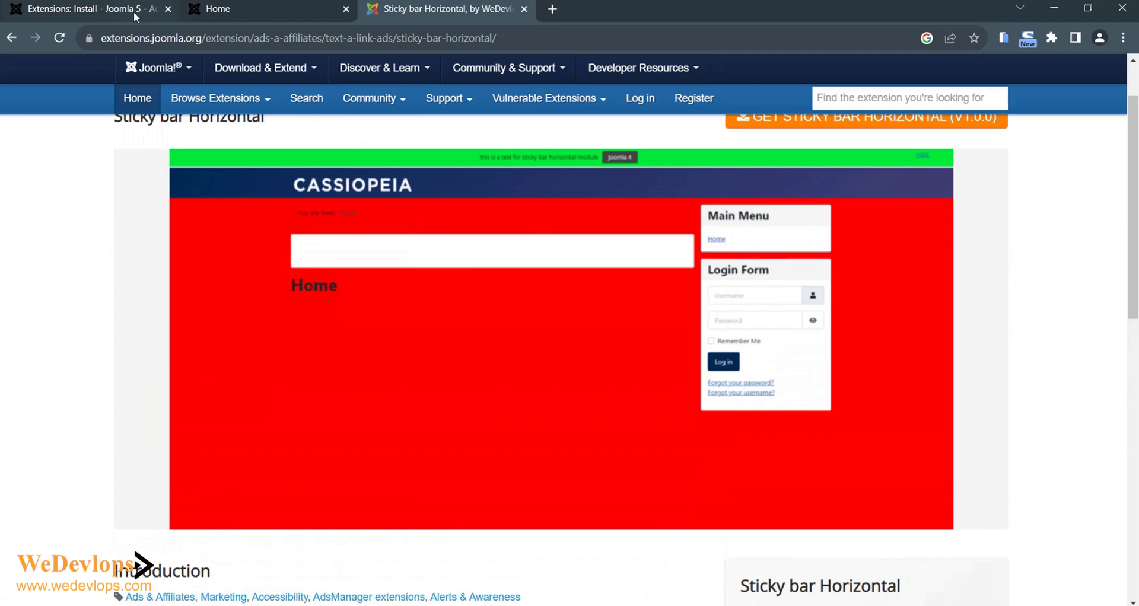
{"action": "left_click", "coordinate": [133, 12]}
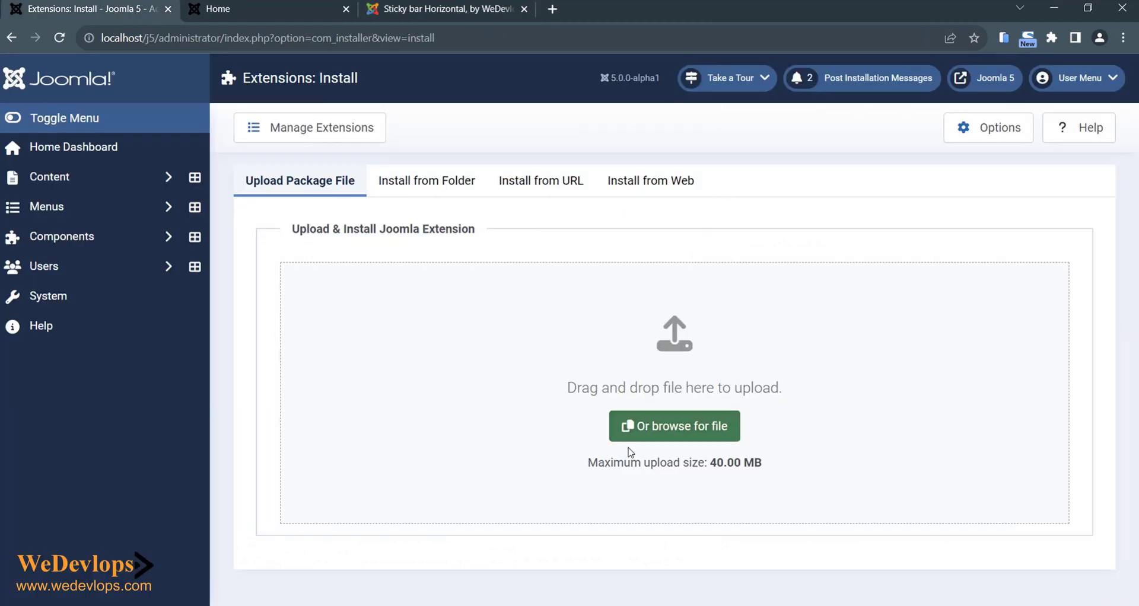
- Install mod_wedev_sticky from the UNZIPFIRSTStickyhorizontal.OCMOD.ZIP folder by dropping it on Joomla's installer
{"action": "mouse_move", "coordinate": [415, 602]}
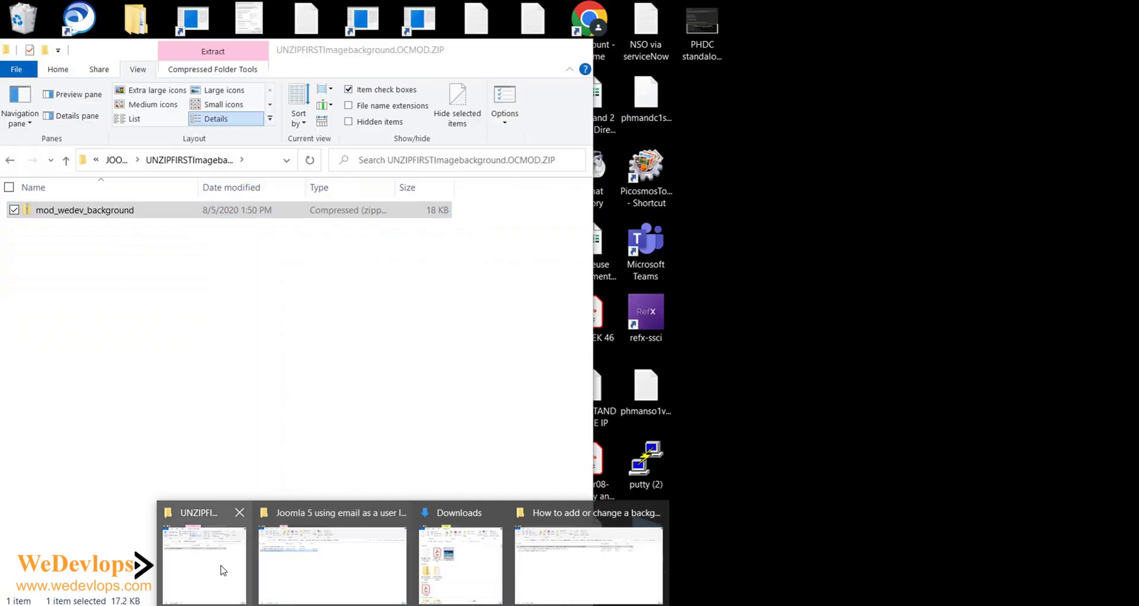
{"action": "left_click", "coordinate": [223, 571]}
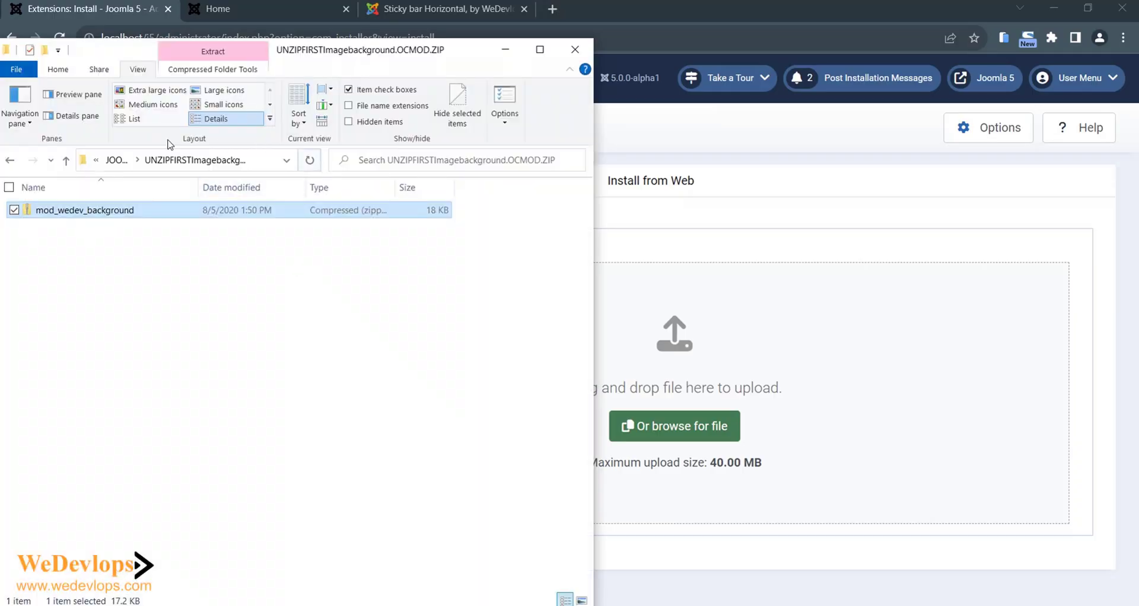
{"action": "key", "text": "alt+Up"}
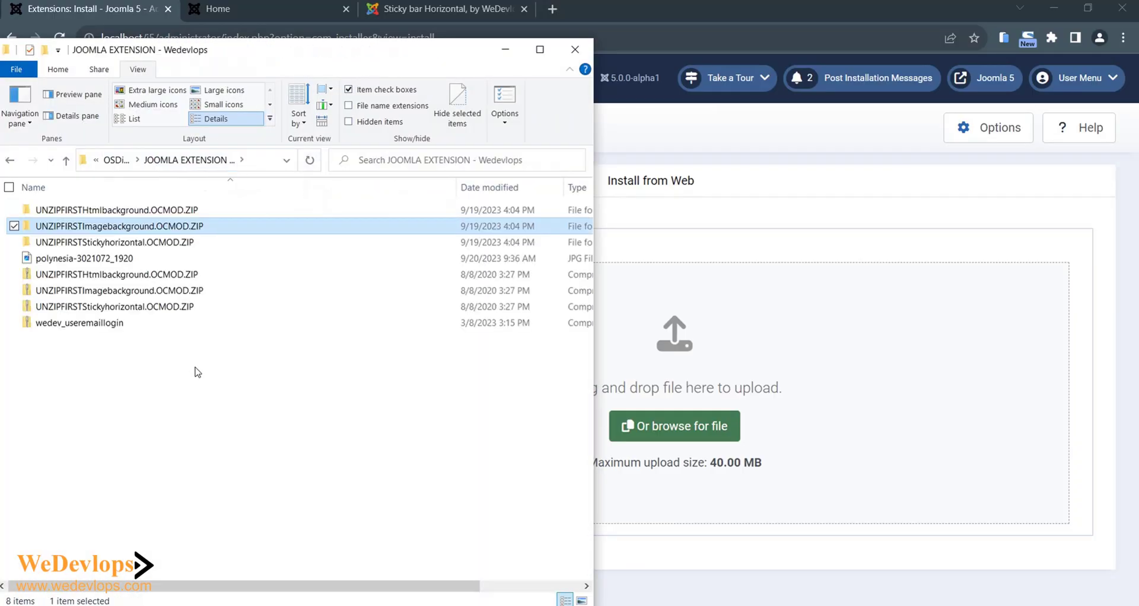
{"action": "double_click", "coordinate": [117, 242]}
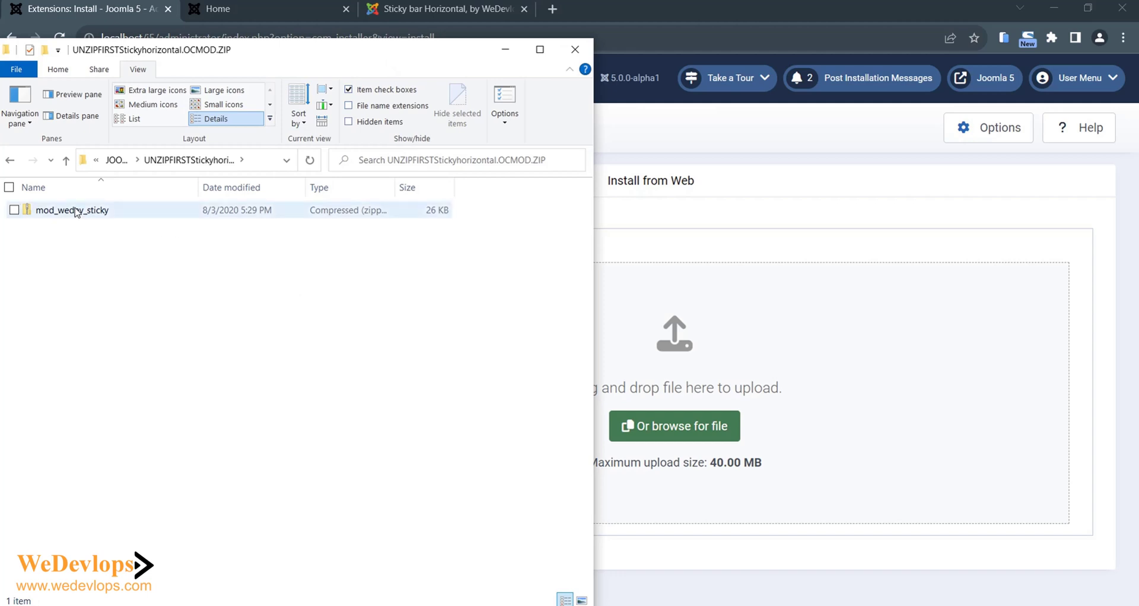
{"action": "left_click_drag", "start_coordinate": [77, 212], "coordinate": [705, 444]}
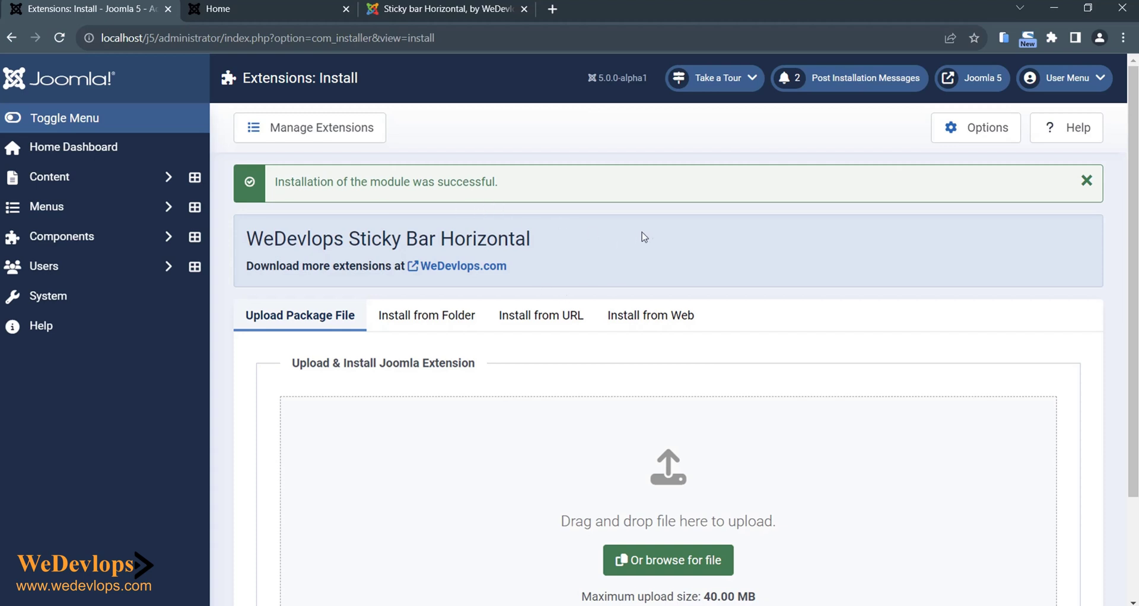
- Open the Sticky Bar Horizontal module for editing from System > Site Modules
{"action": "scroll", "coordinate": [644, 238], "scroll_direction": "down", "scroll_amount": 1}
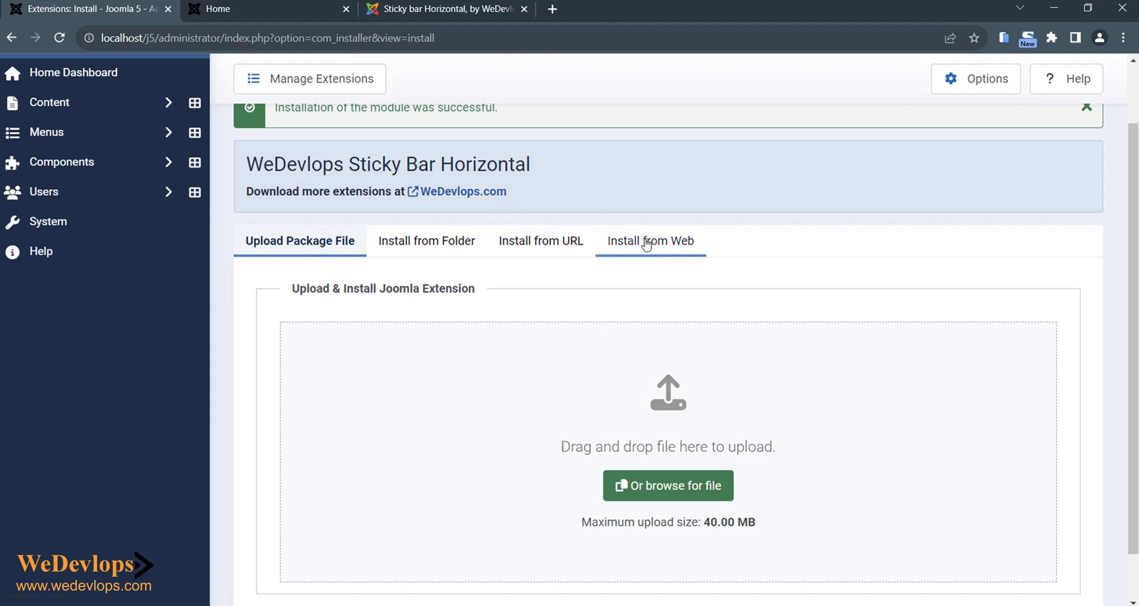
{"action": "scroll", "coordinate": [646, 243], "scroll_direction": "up", "scroll_amount": 1}
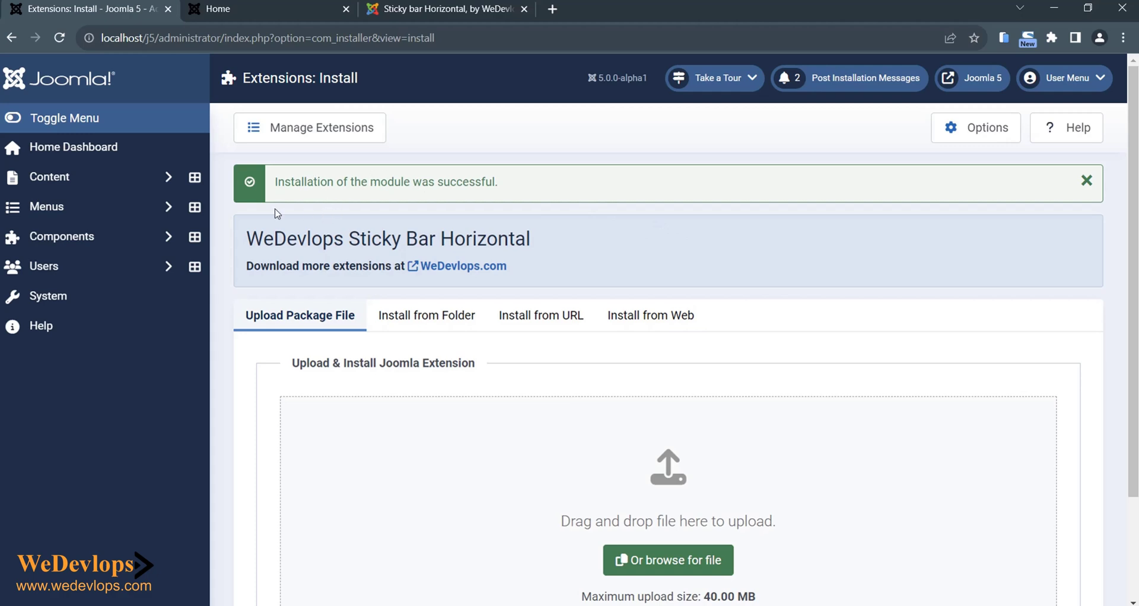
{"action": "left_click", "coordinate": [62, 304]}
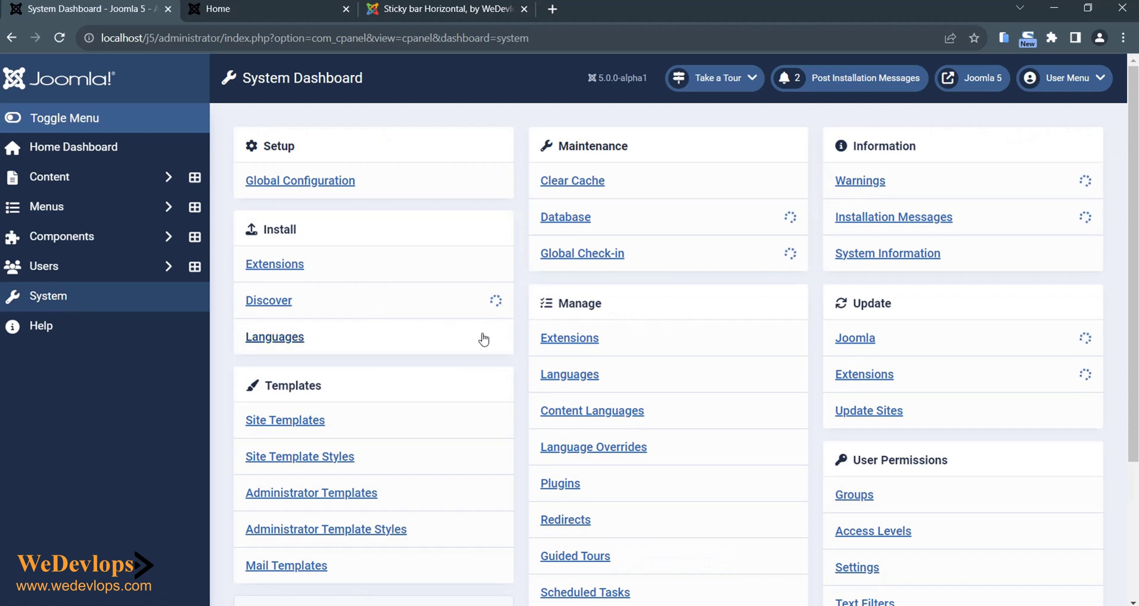
{"action": "scroll", "coordinate": [636, 403], "scroll_direction": "down", "scroll_amount": 1}
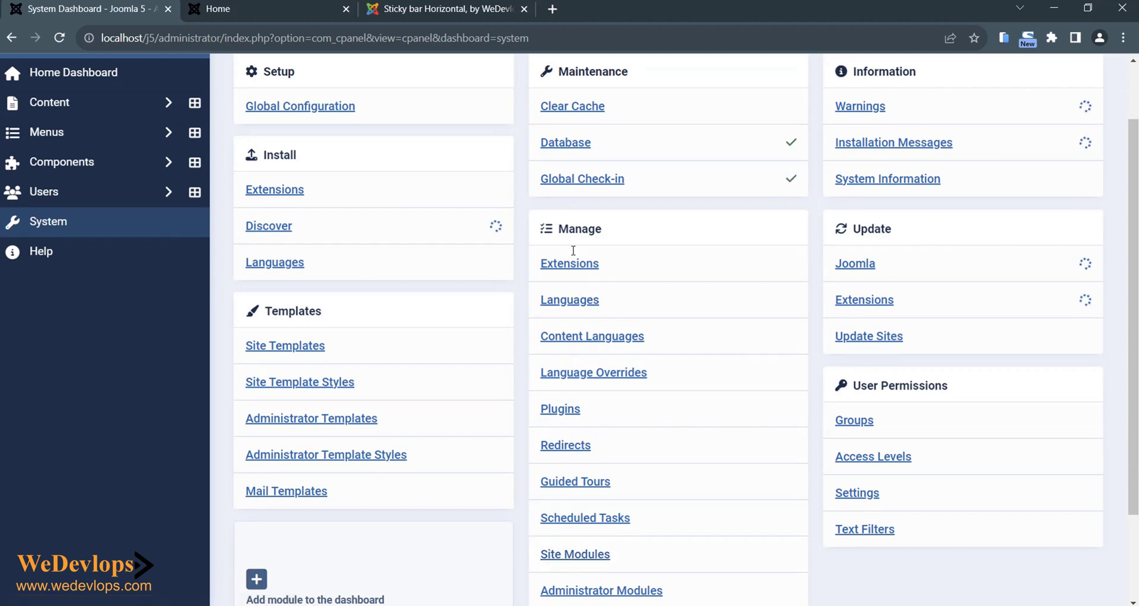
{"action": "left_click", "coordinate": [575, 558]}
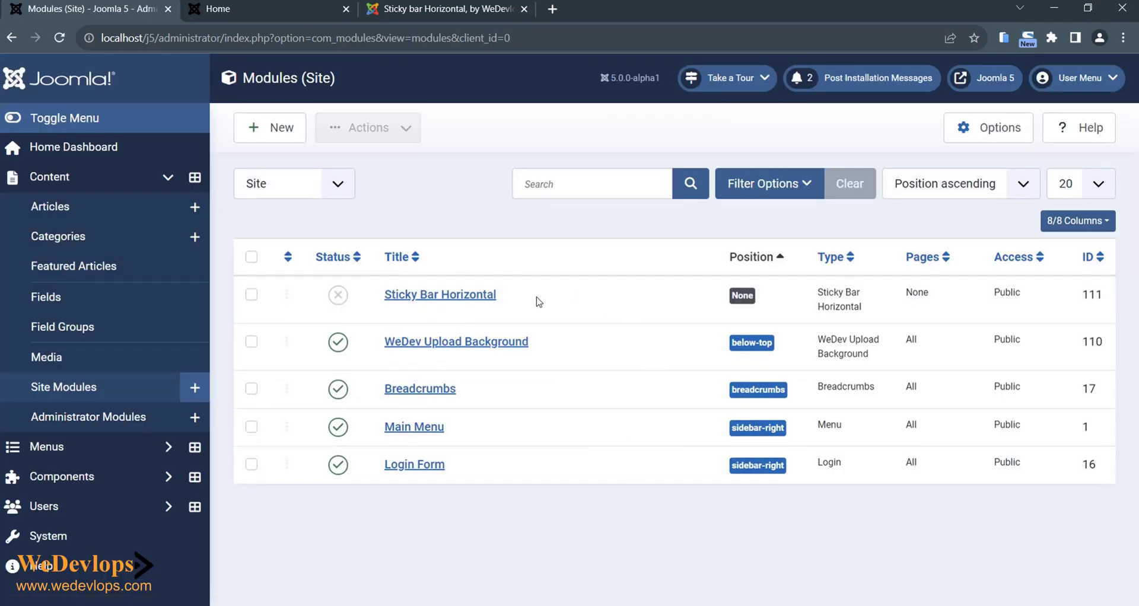
{"action": "left_click", "coordinate": [448, 296]}
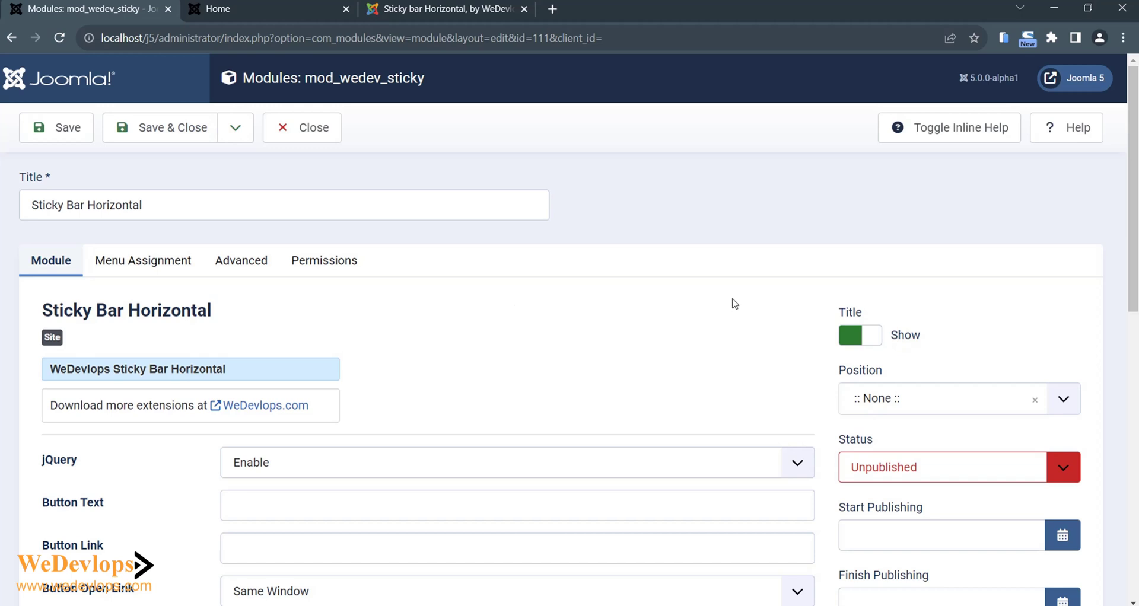
- Hide the module title, set its position to Main-top and its status to Published
{"action": "left_click", "coordinate": [853, 342]}
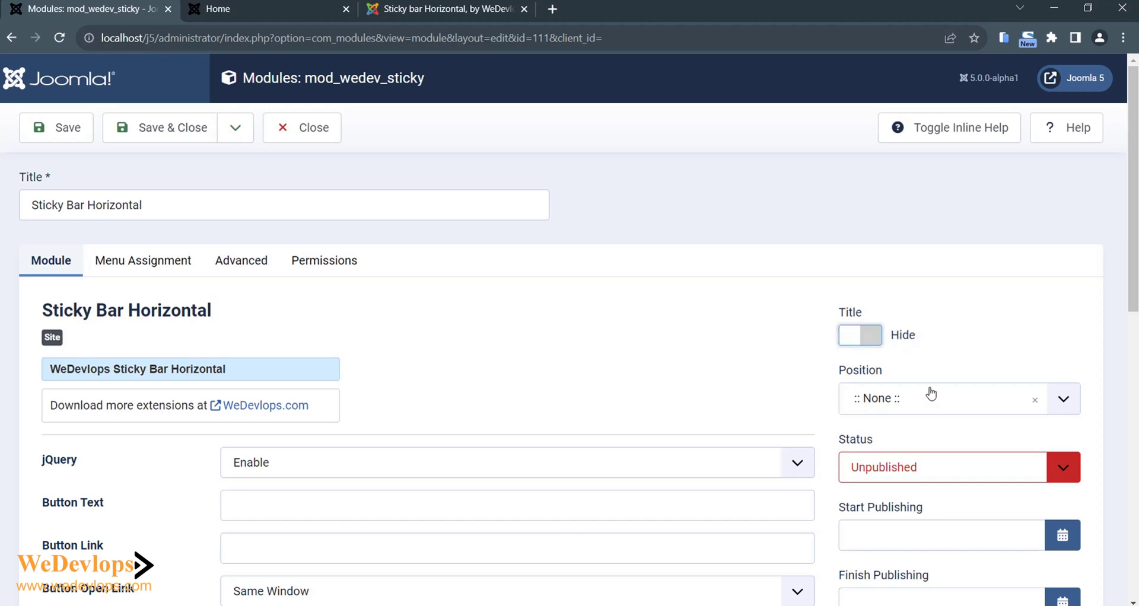
{"action": "left_click", "coordinate": [879, 404]}
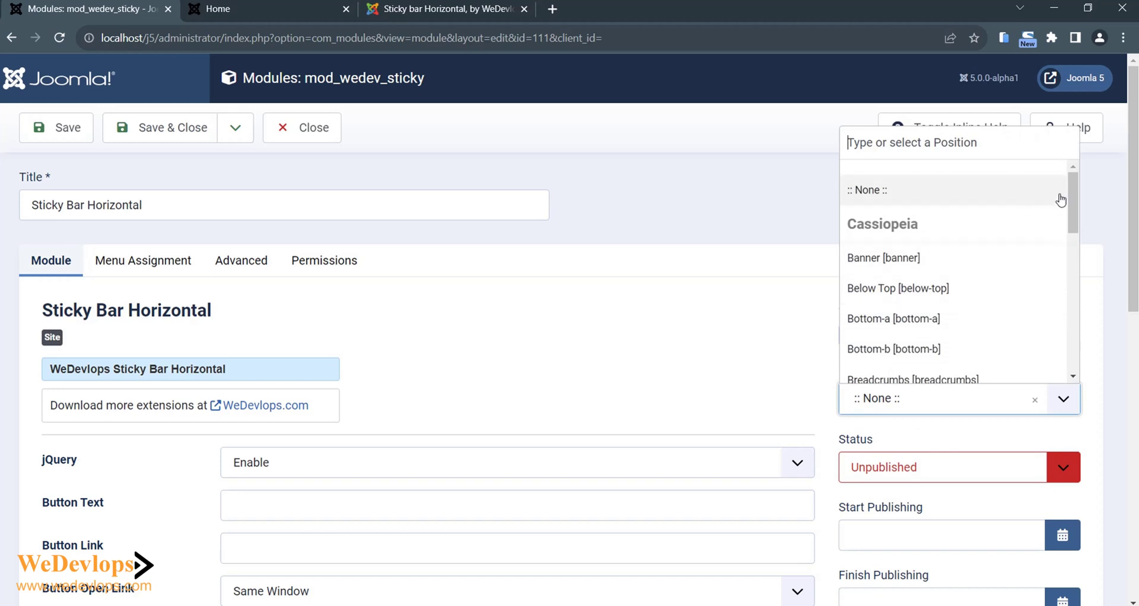
{"action": "left_click_drag", "start_coordinate": [1073, 207], "coordinate": [1073, 284]}
{"action": "left_click", "coordinate": [894, 236]}
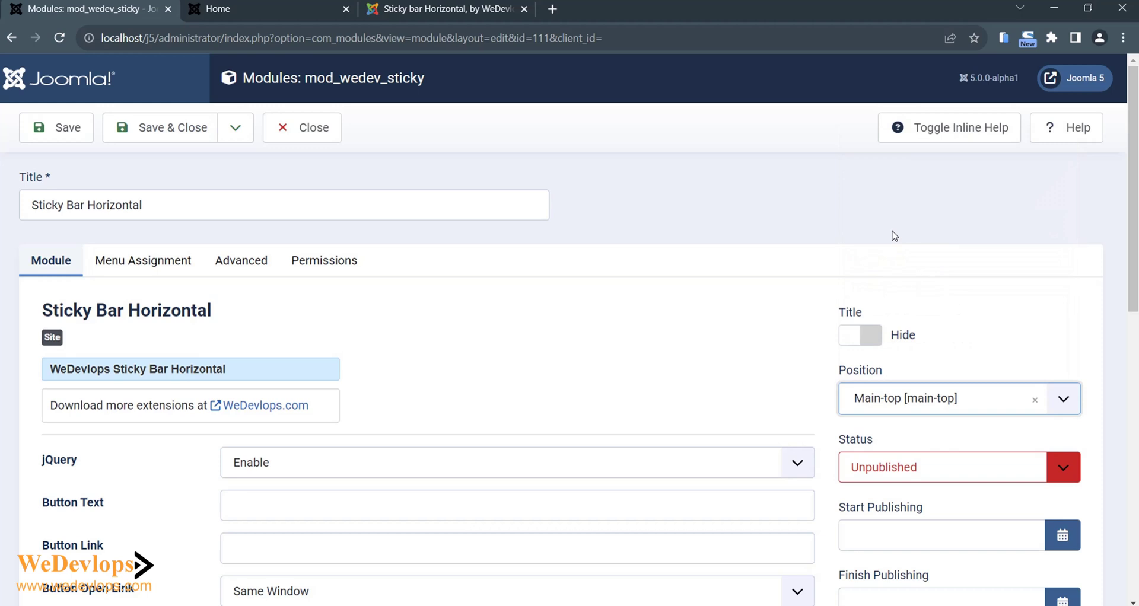
{"action": "left_click", "coordinate": [894, 468]}
{"action": "left_click", "coordinate": [882, 491]}
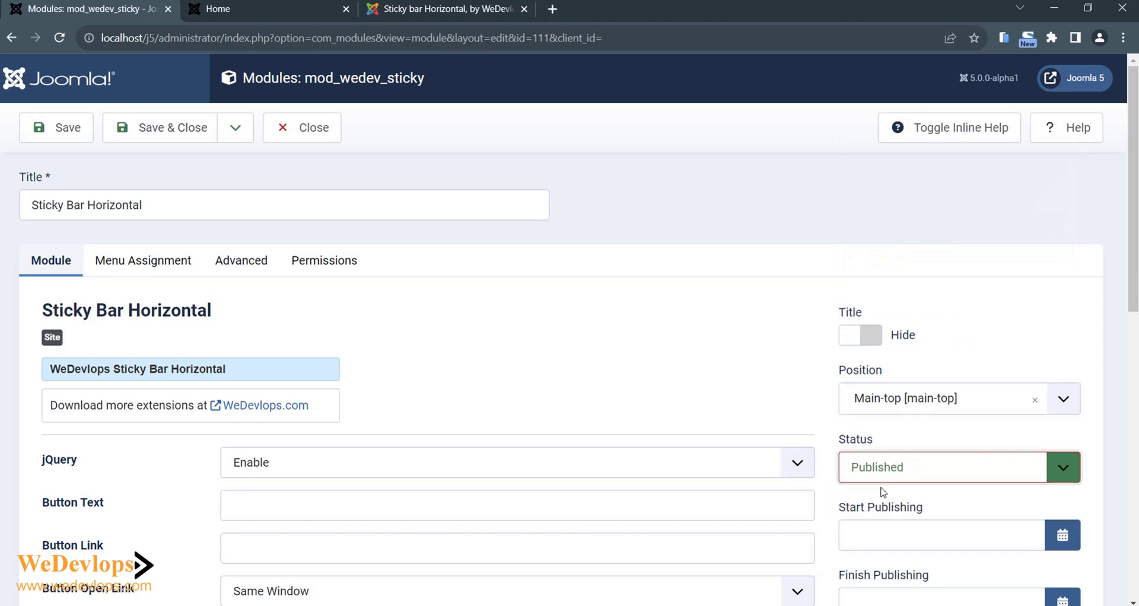
{"action": "scroll", "coordinate": [564, 388], "scroll_direction": "down", "scroll_amount": 3}
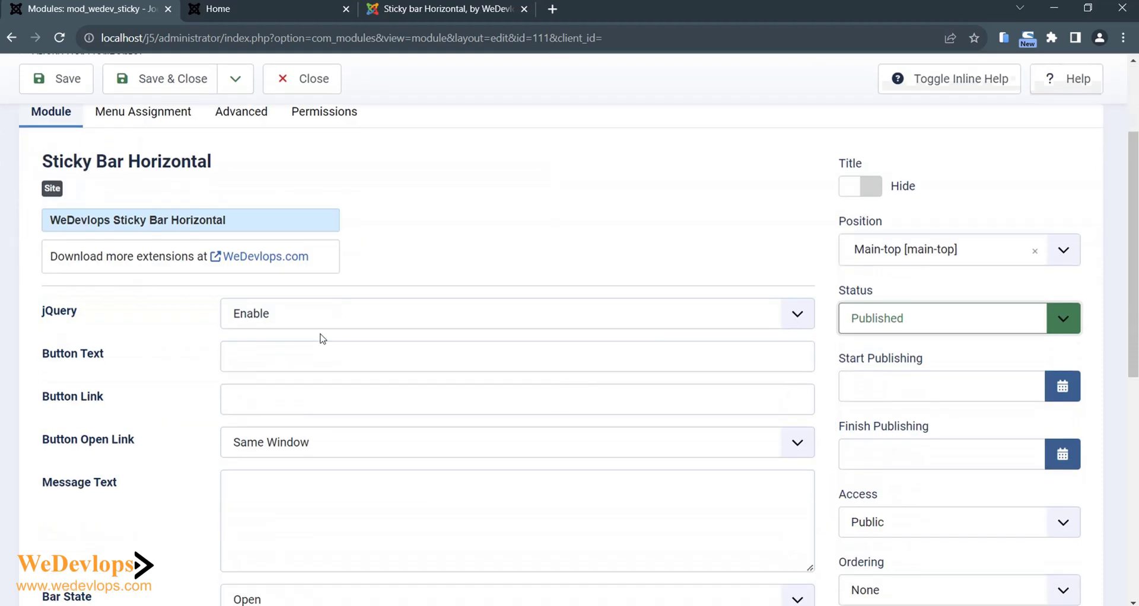
- Set button text 'Sticky bar - Promo - Announcement' and button link 'download'
{"action": "left_click", "coordinate": [257, 364]}
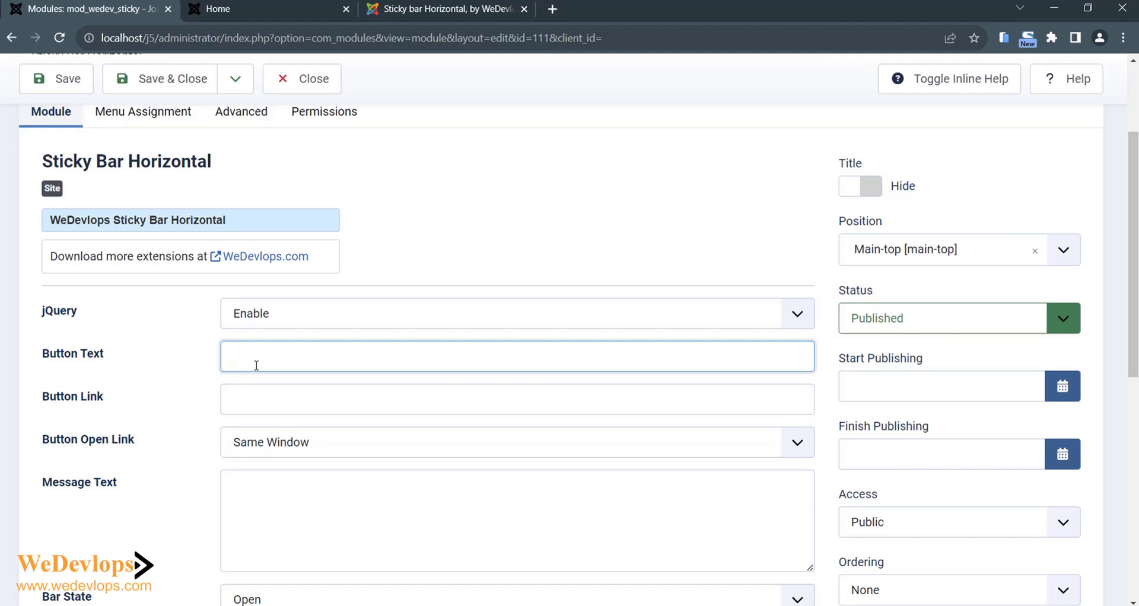
{"action": "type", "text": "Sticky ba"}
{"action": "type", "text": "r - Promo - Announcement"}
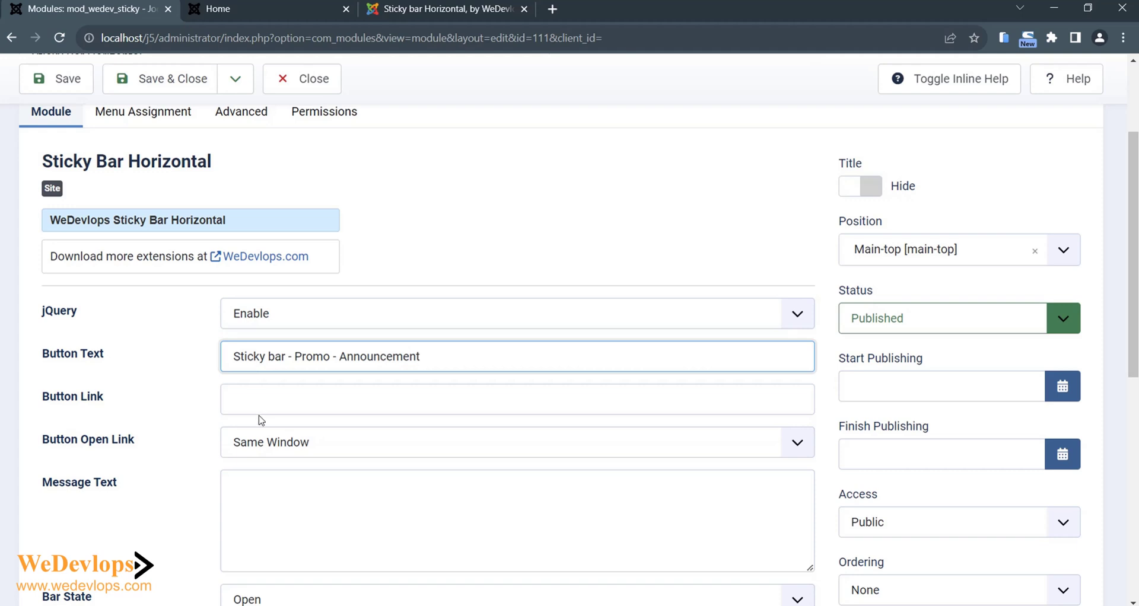
{"action": "left_click", "coordinate": [234, 401]}
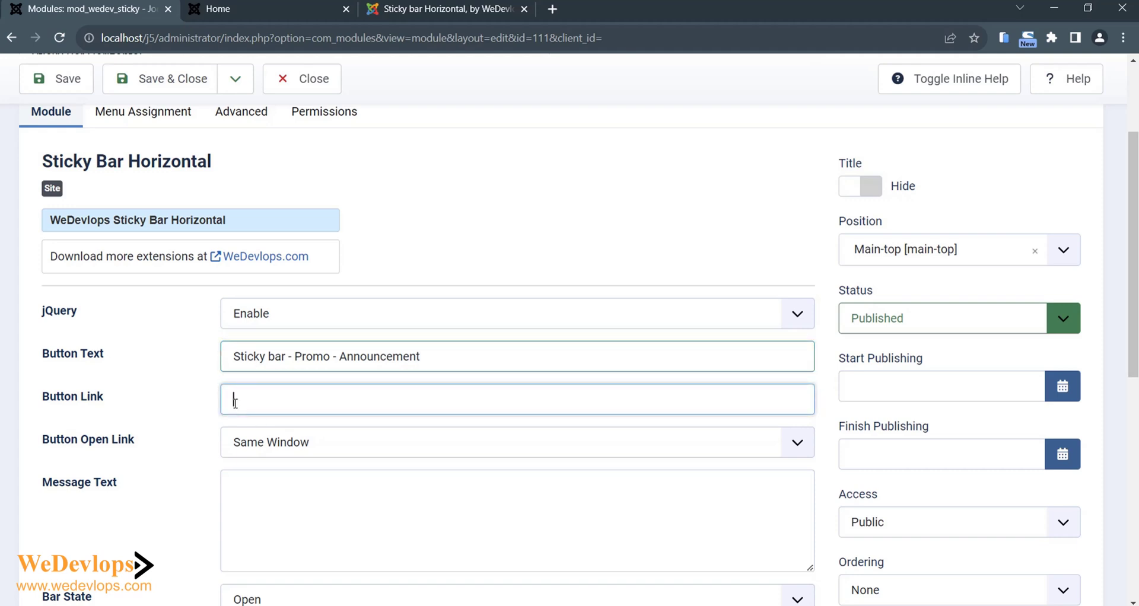
{"action": "type", "text": "download"}
- Enter the message text 'this is a demo', review the remaining options, and save the module
{"action": "left_click", "coordinate": [248, 487]}
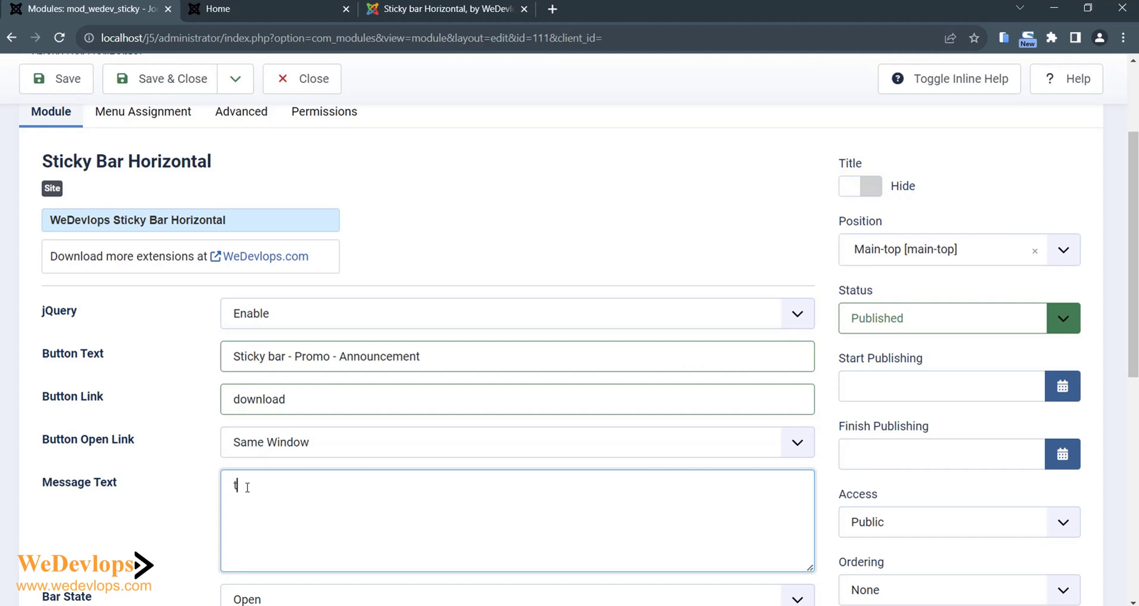
{"action": "type", "text": "his is a demo"}
{"action": "scroll", "coordinate": [397, 435], "scroll_direction": "down", "scroll_amount": 2}
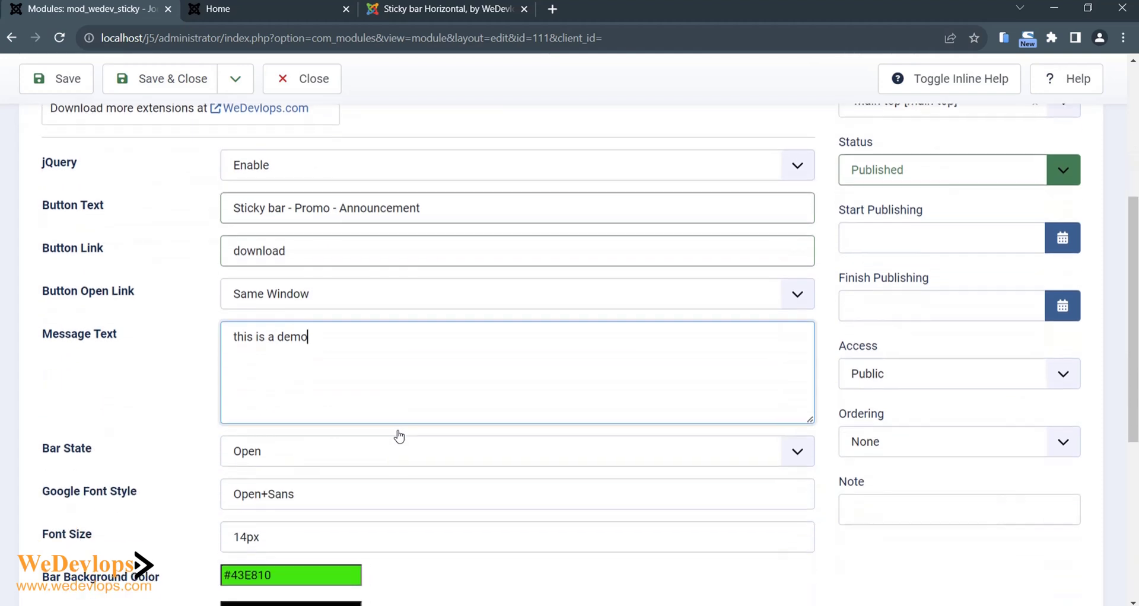
{"action": "scroll", "coordinate": [400, 448], "scroll_direction": "down", "scroll_amount": 1}
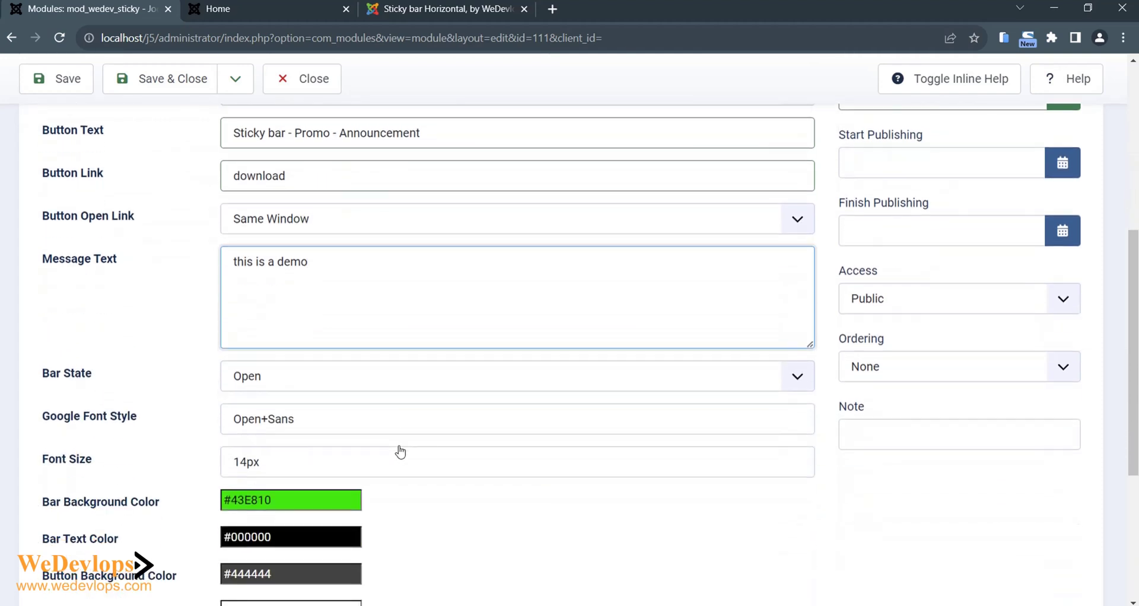
{"action": "scroll", "coordinate": [336, 497], "scroll_direction": "down", "scroll_amount": 2}
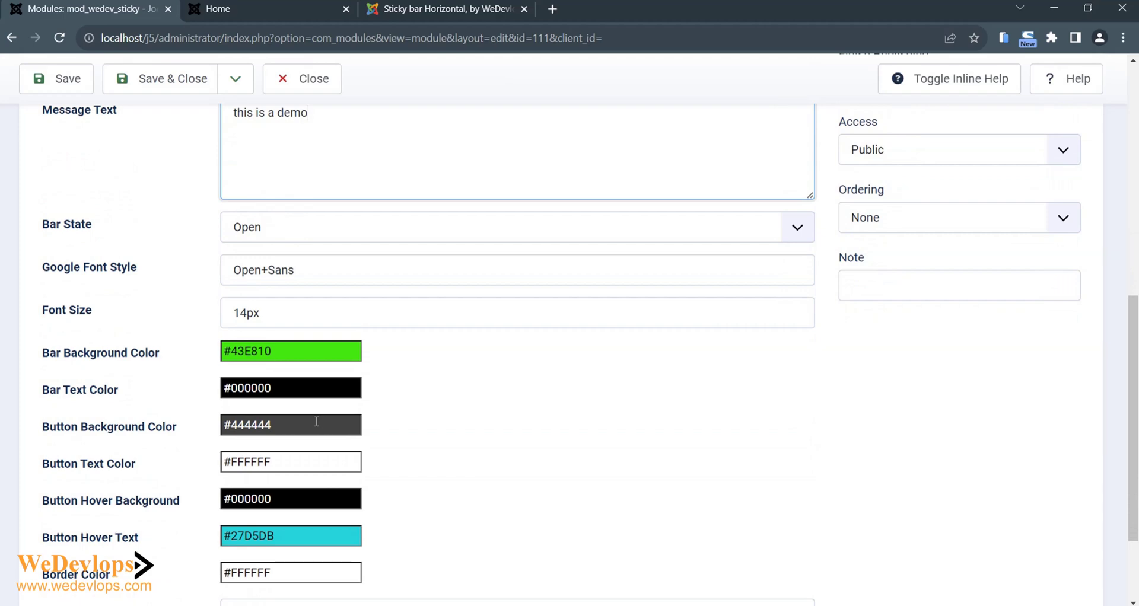
{"action": "scroll", "coordinate": [308, 417], "scroll_direction": "down", "scroll_amount": 2}
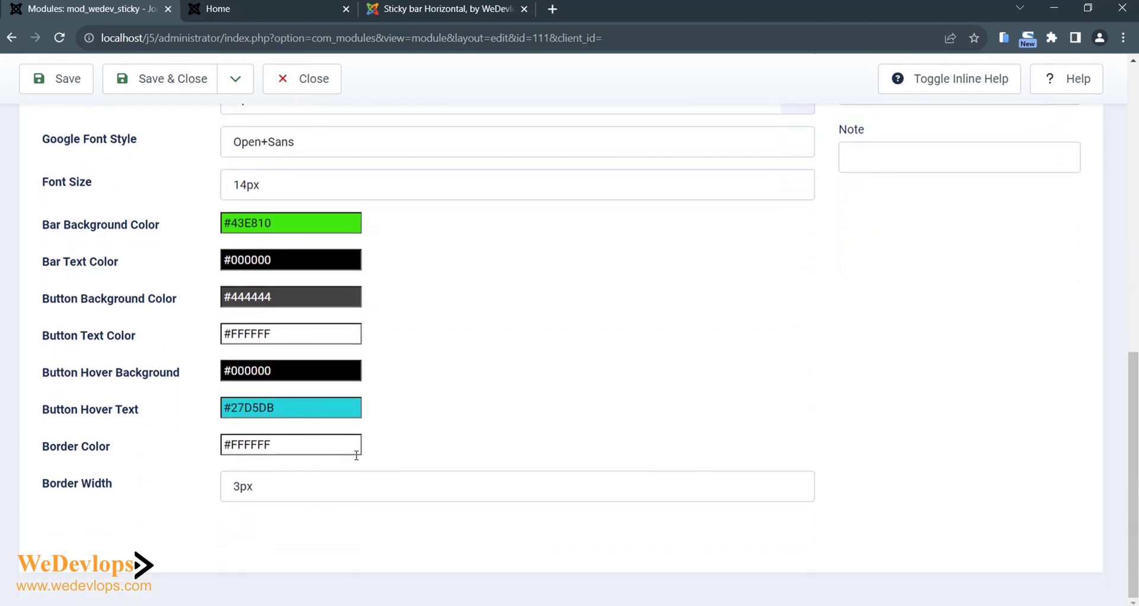
{"action": "scroll", "coordinate": [356, 456], "scroll_direction": "up", "scroll_amount": 3}
{"action": "scroll", "coordinate": [332, 481], "scroll_direction": "down", "scroll_amount": 1}
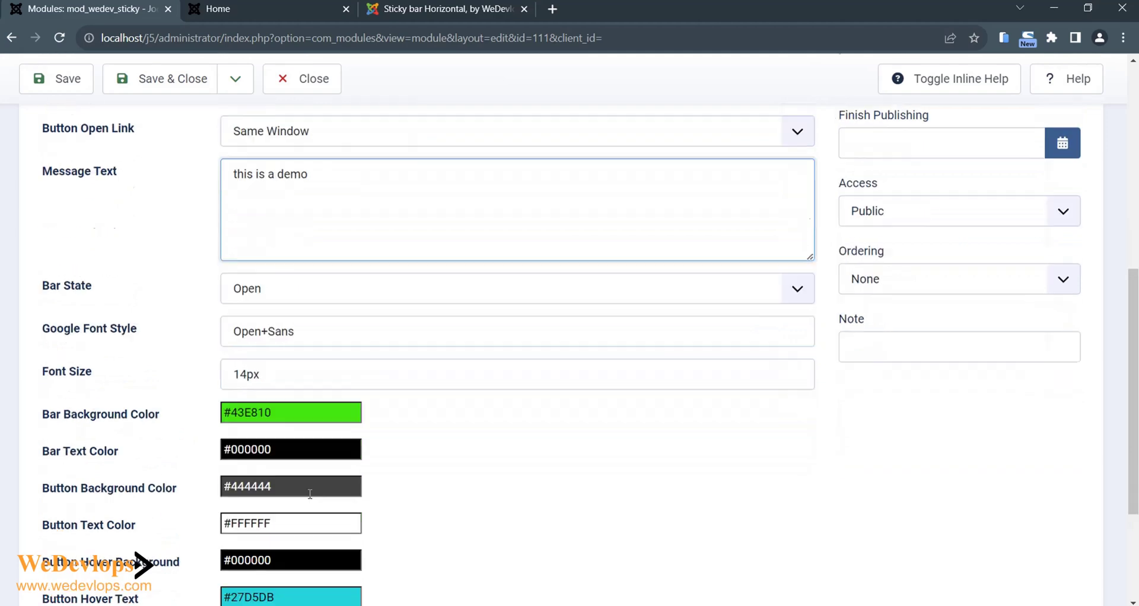
{"action": "scroll", "coordinate": [350, 489], "scroll_direction": "down", "scroll_amount": 3}
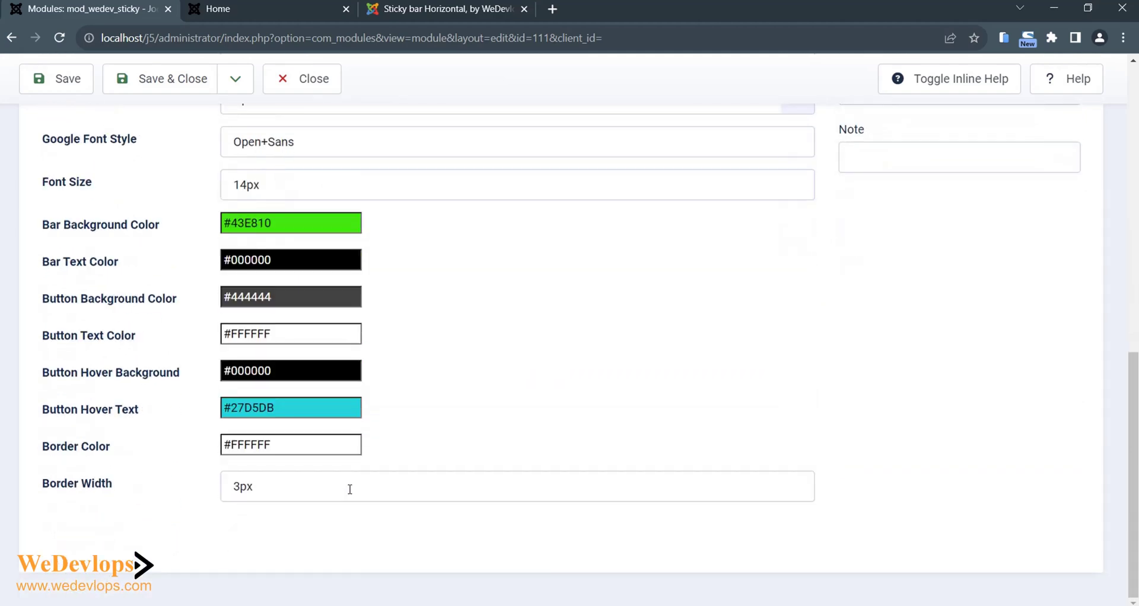
{"action": "scroll", "coordinate": [350, 489], "scroll_direction": "up", "scroll_amount": 8}
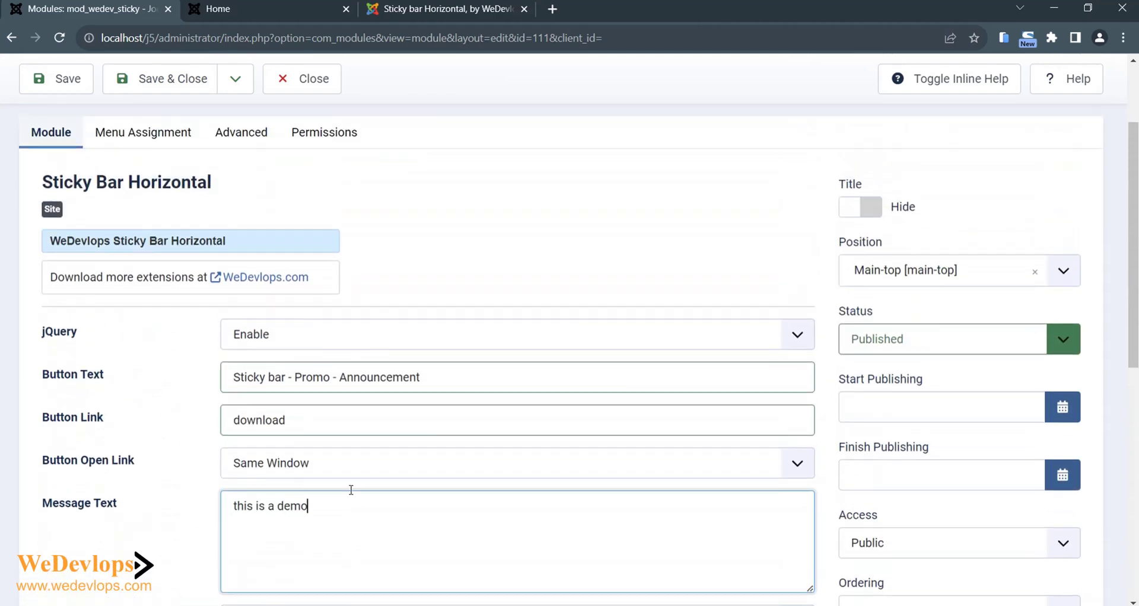
{"action": "scroll", "coordinate": [351, 489], "scroll_direction": "up", "scroll_amount": 2}
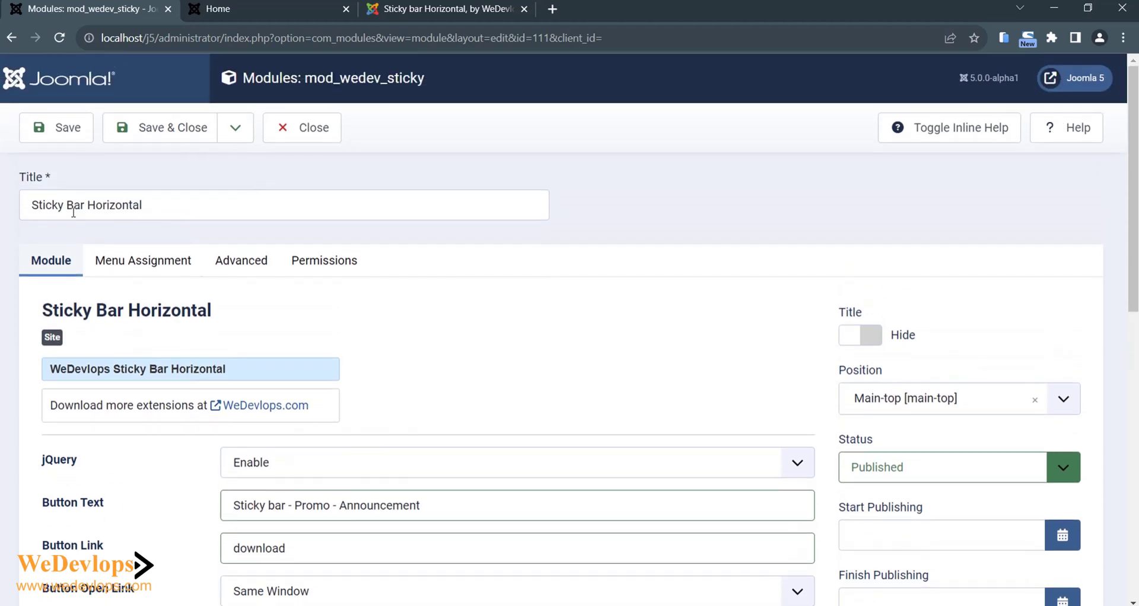
{"action": "left_click", "coordinate": [62, 135]}
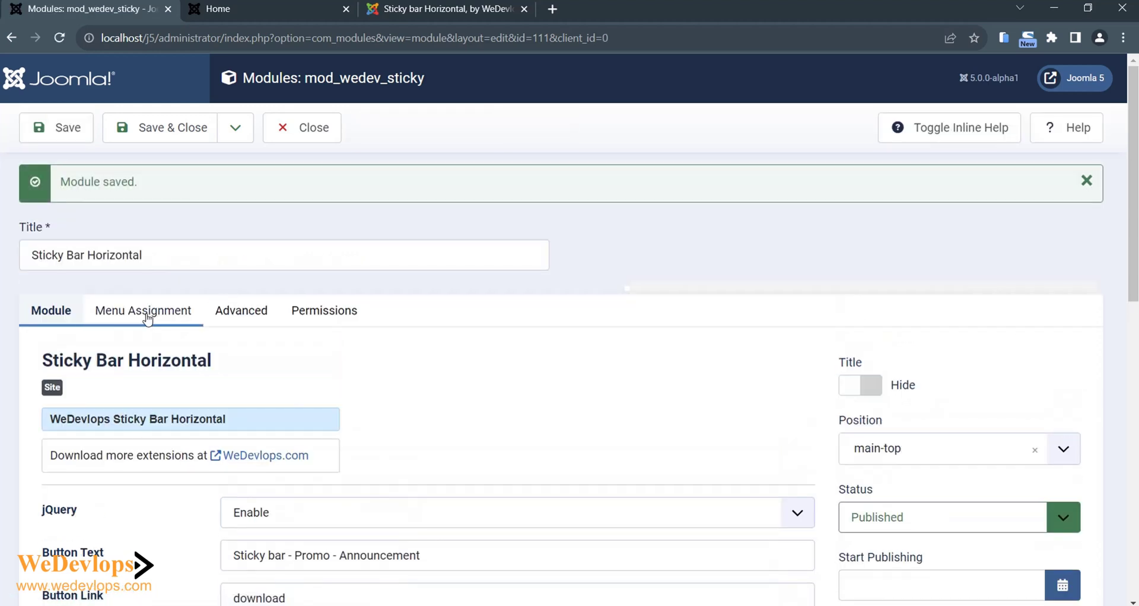
- Set Module Assignment to 'On all pages', save, and switch to the front-end Home page
{"action": "left_click", "coordinate": [147, 320]}
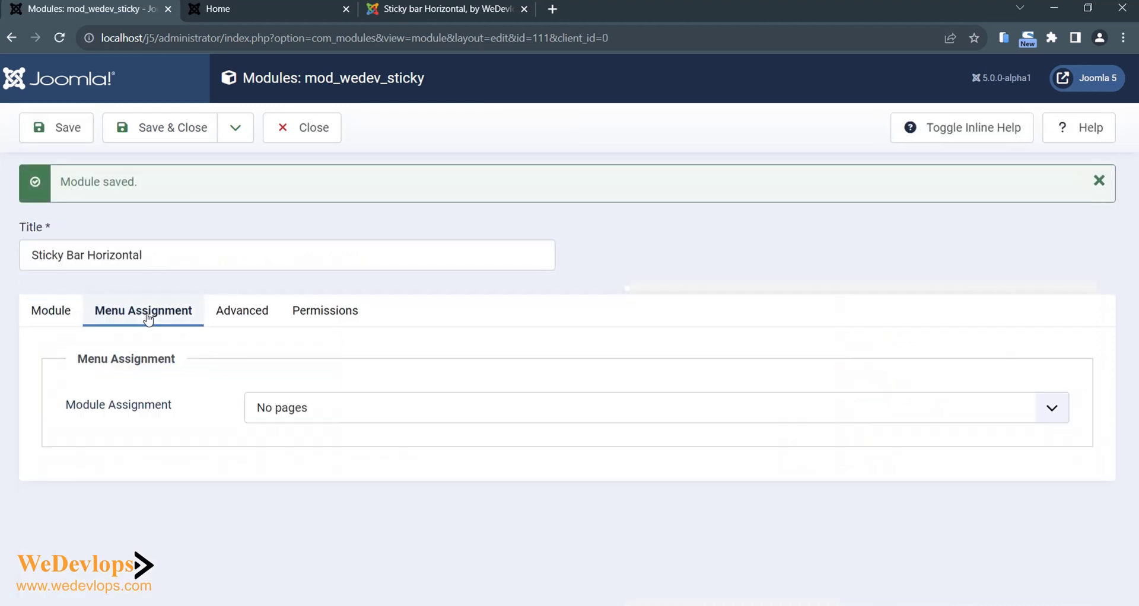
{"action": "left_click", "coordinate": [306, 419]}
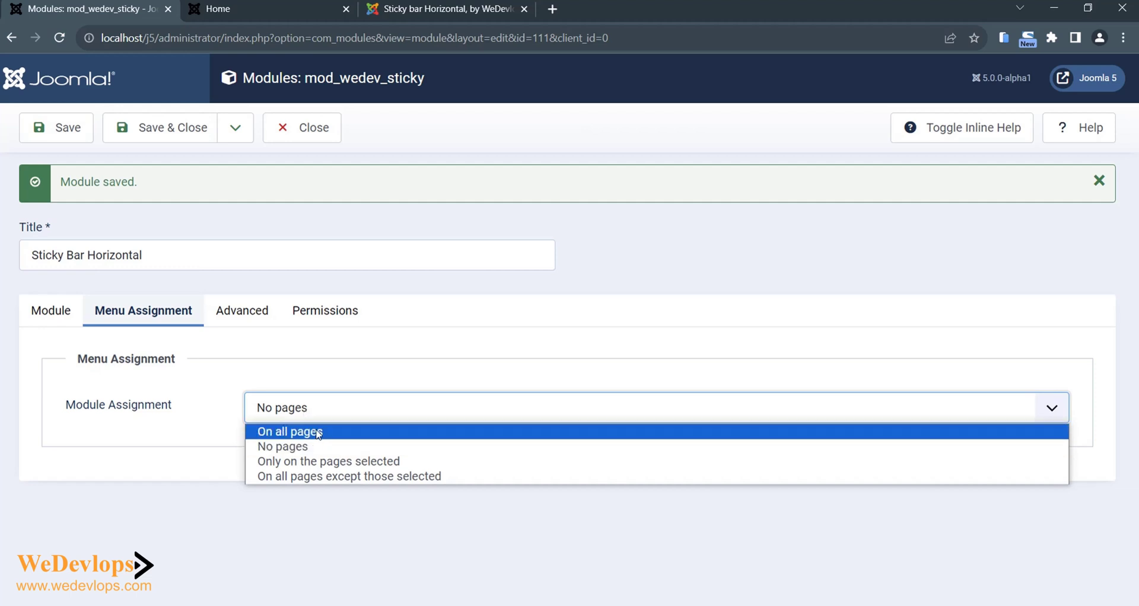
{"action": "left_click", "coordinate": [320, 438]}
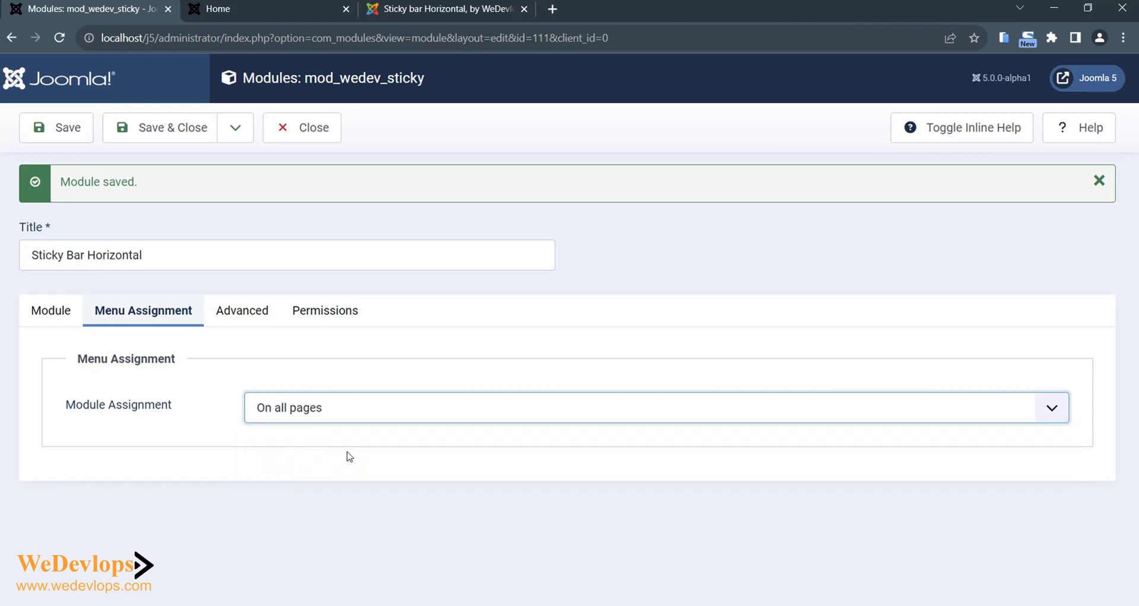
{"action": "left_click", "coordinate": [67, 132]}
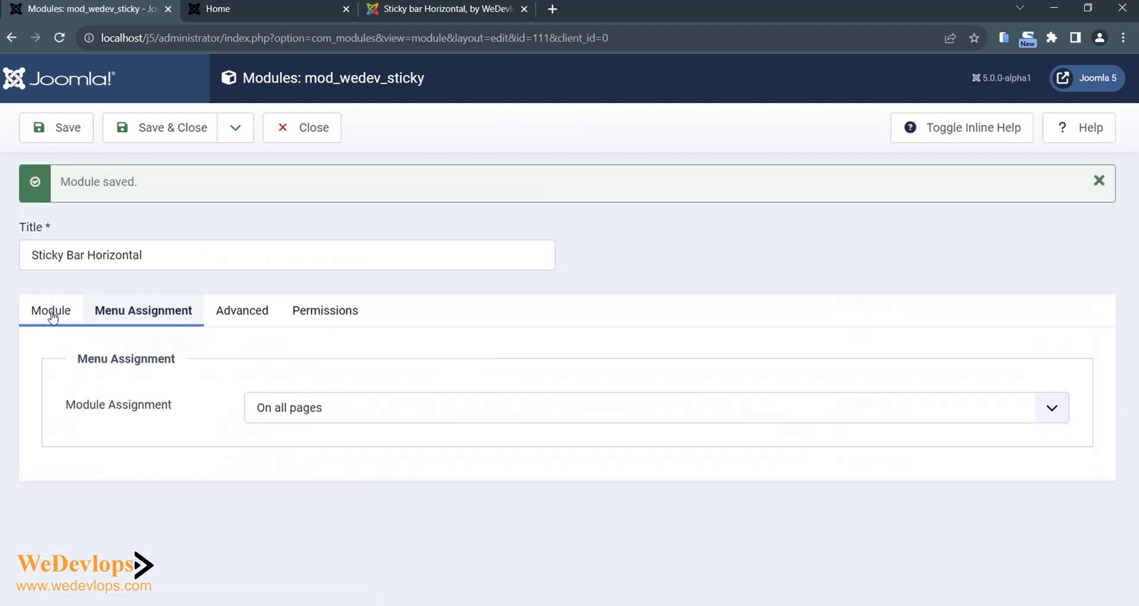
{"action": "left_click", "coordinate": [51, 314]}
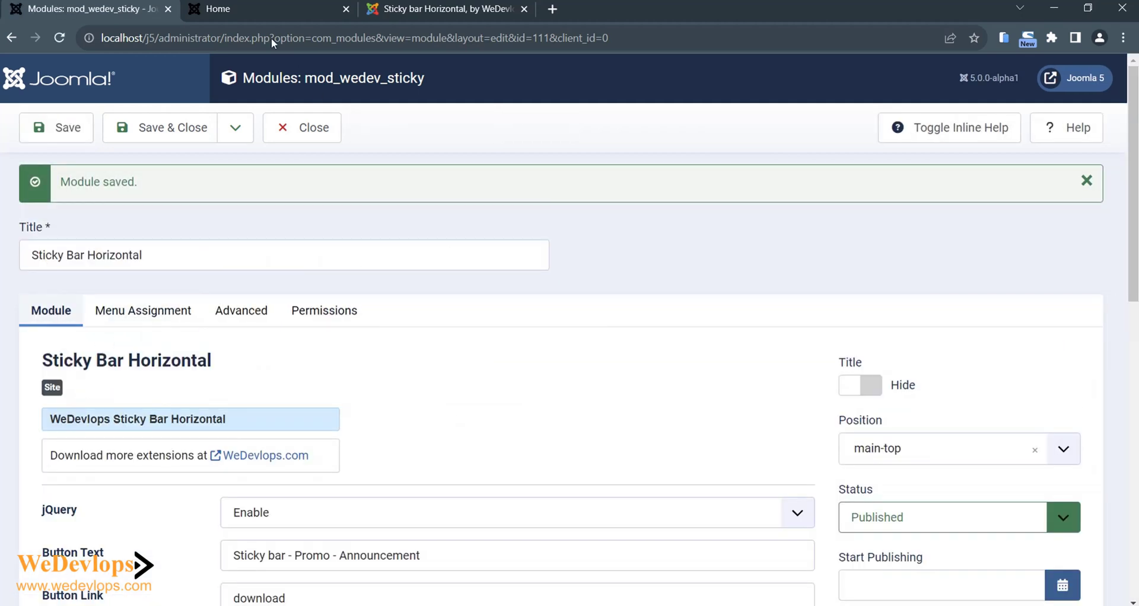
{"action": "left_click", "coordinate": [261, 7]}
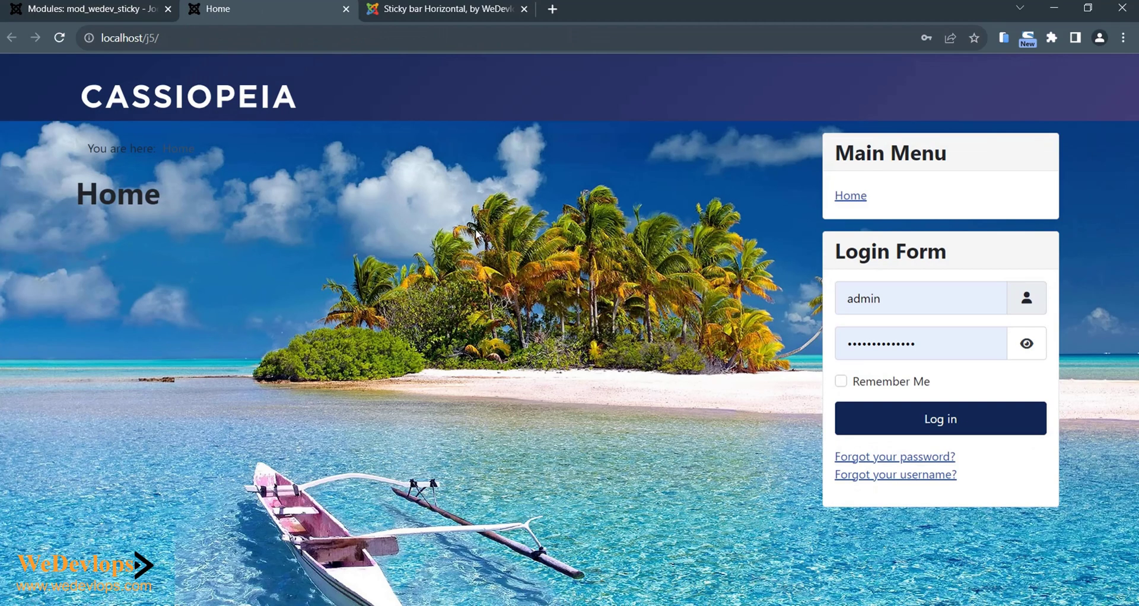
{"action": "left_click", "coordinate": [57, 41]}
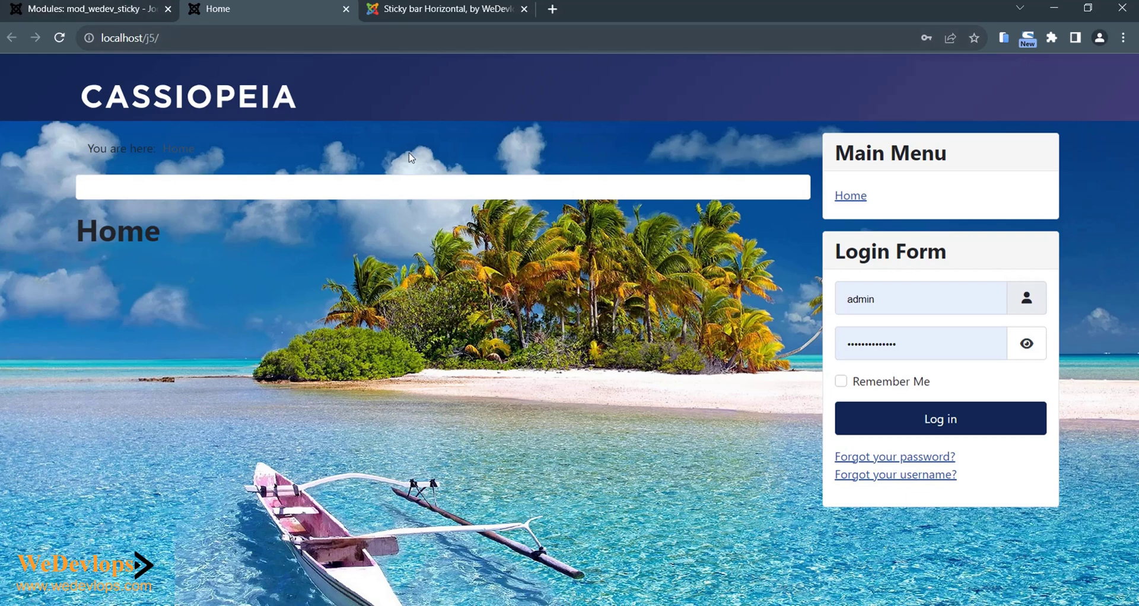
{"action": "left_click", "coordinate": [53, 38]}
{"action": "left_click", "coordinate": [129, 9]}
{"action": "scroll", "coordinate": [523, 399], "scroll_direction": "down", "scroll_amount": 3}
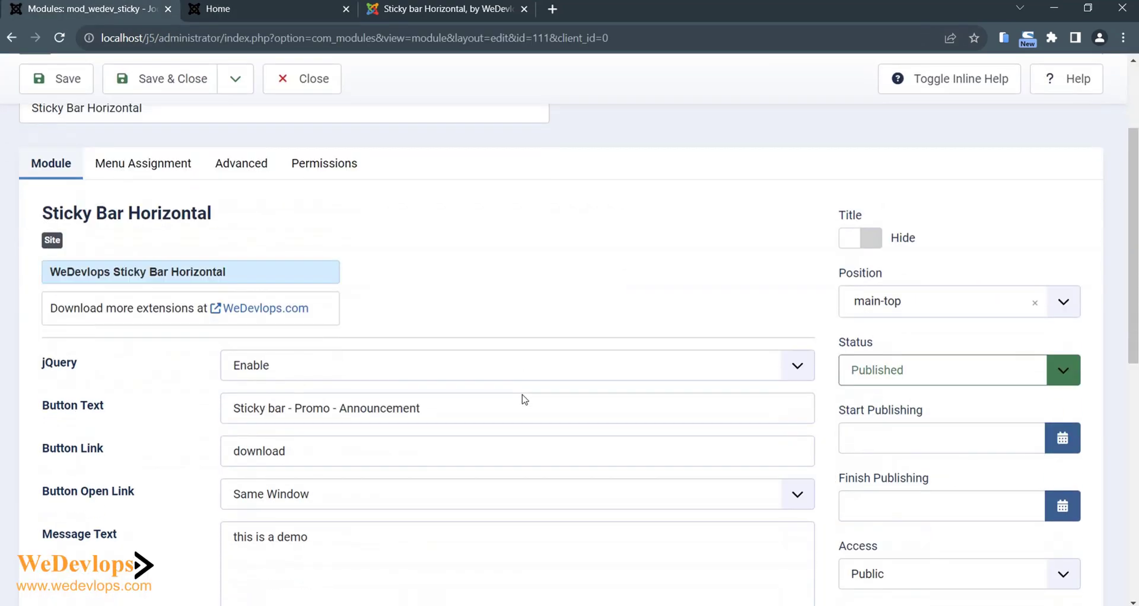
- Review the Module, Advanced and Menu Assignment settings, save, then open the jQuery Enable/Disable dropdown
{"action": "scroll", "coordinate": [523, 399], "scroll_direction": "down", "scroll_amount": 3}
{"action": "scroll", "coordinate": [523, 398], "scroll_direction": "down", "scroll_amount": 1}
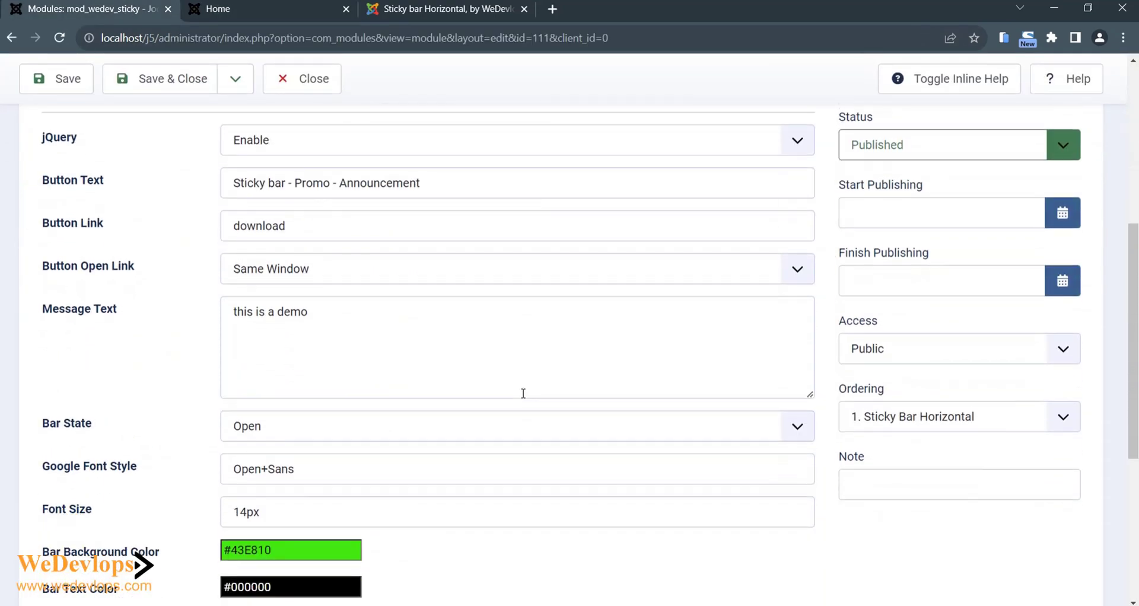
{"action": "scroll", "coordinate": [524, 393], "scroll_direction": "down", "scroll_amount": 5}
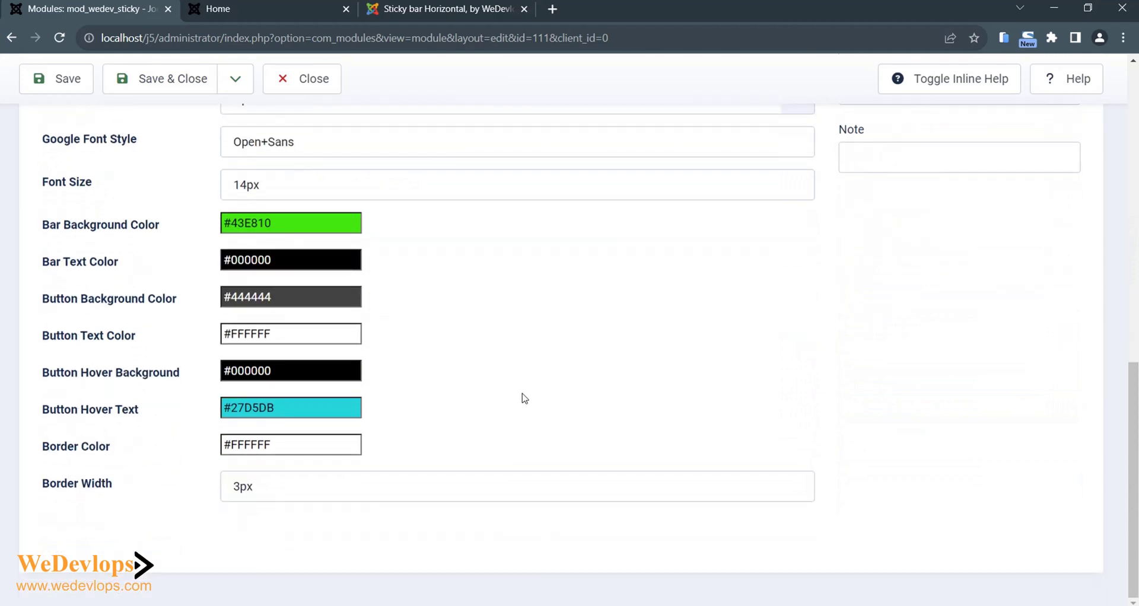
{"action": "scroll", "coordinate": [524, 398], "scroll_direction": "up", "scroll_amount": 8}
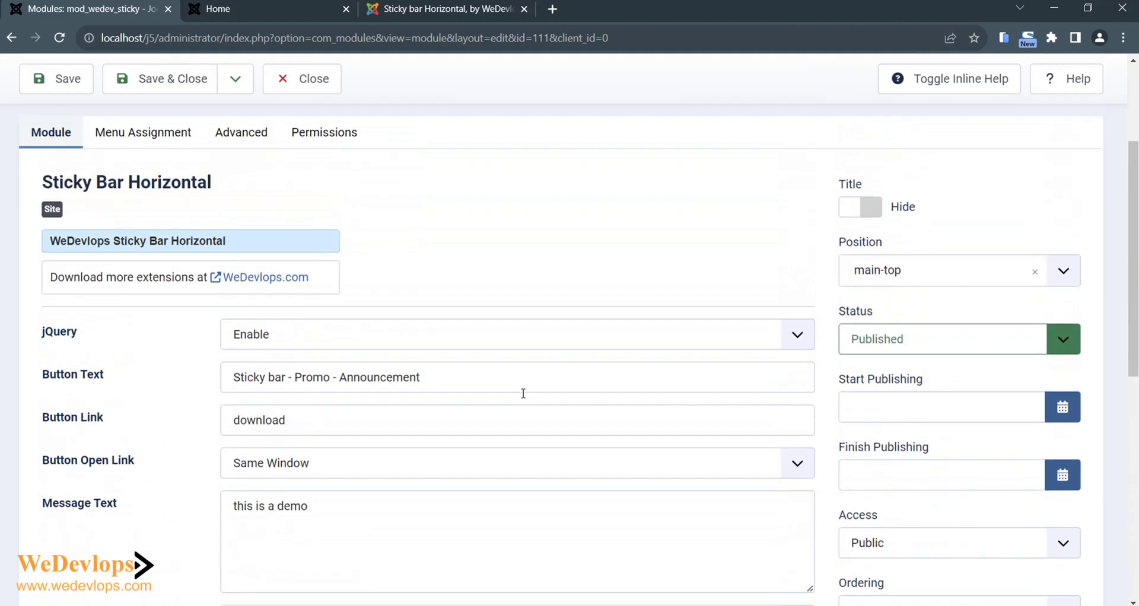
{"action": "left_click", "coordinate": [259, 134]}
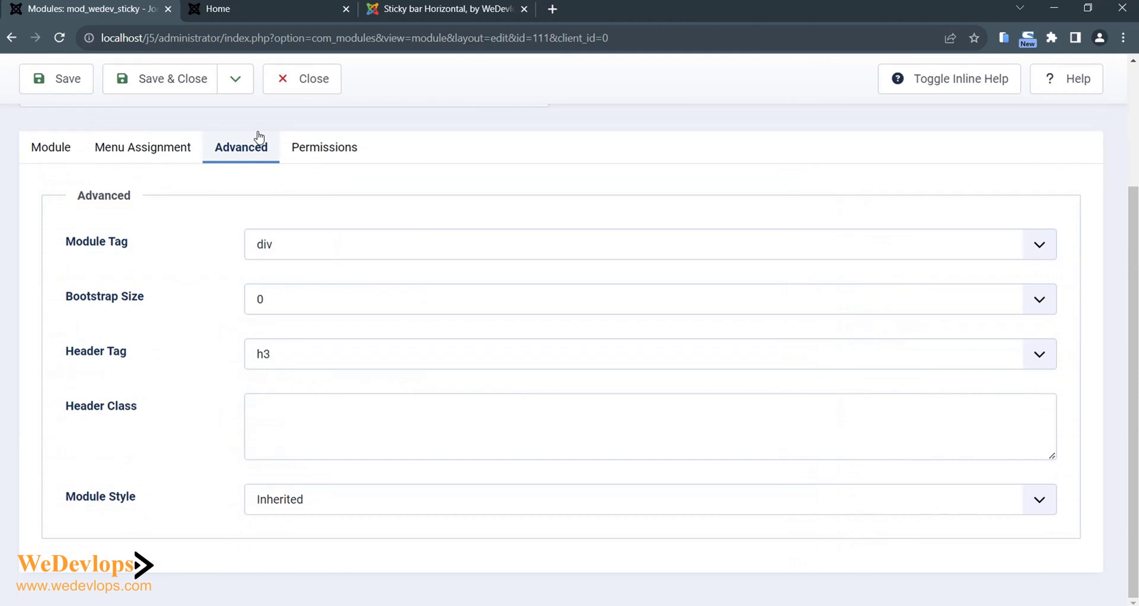
{"action": "left_click", "coordinate": [161, 144]}
{"action": "key", "text": "ctrl+s"}
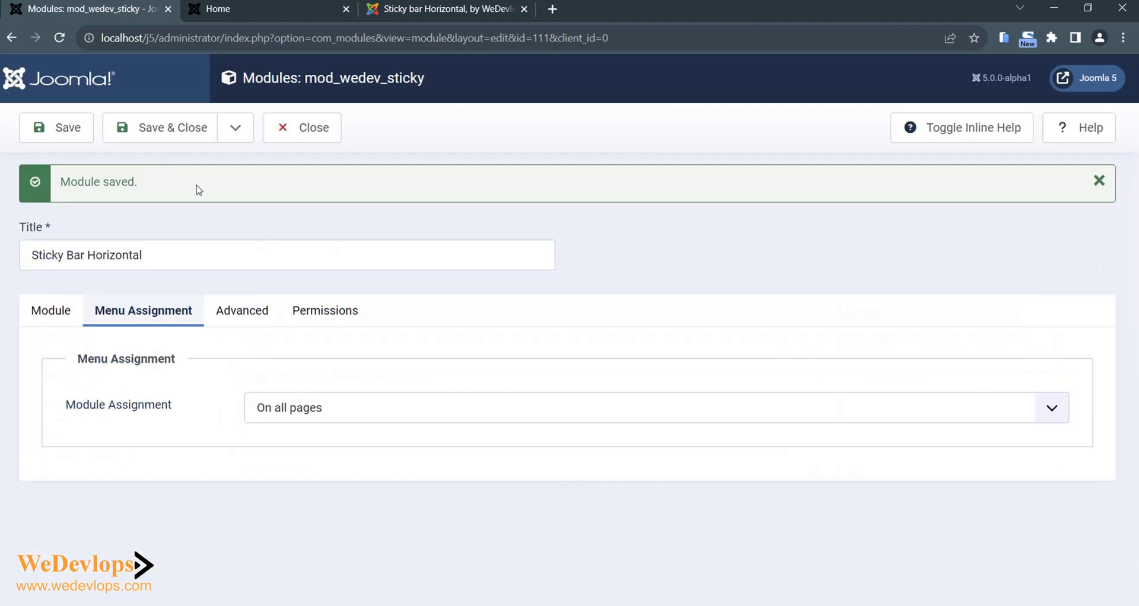
{"action": "left_click", "coordinate": [51, 315]}
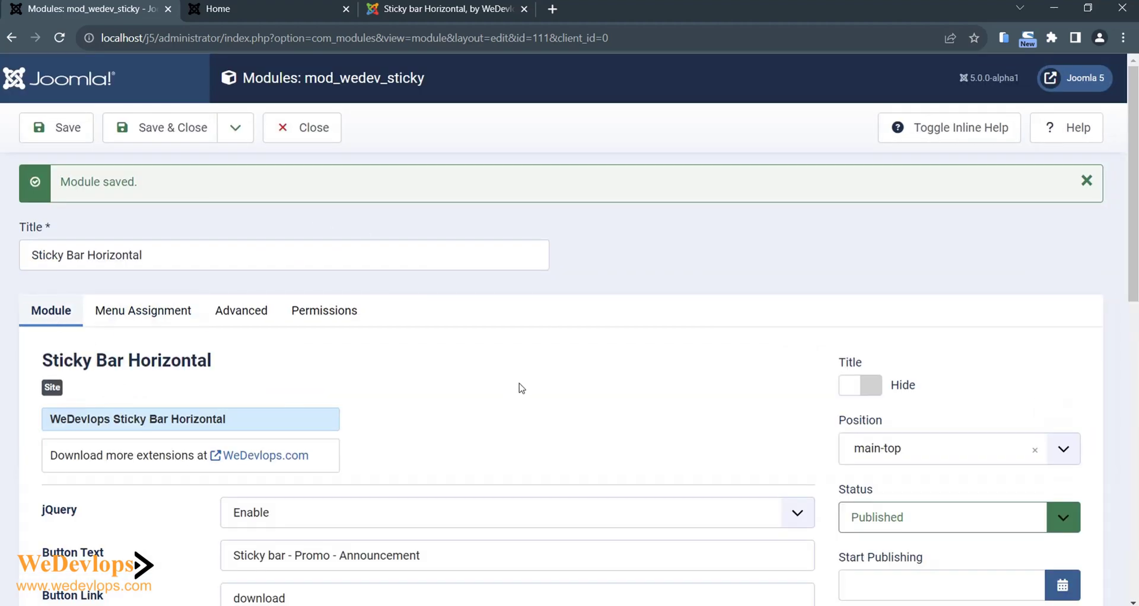
{"action": "scroll", "coordinate": [521, 389], "scroll_direction": "down", "scroll_amount": 4}
{"action": "left_click", "coordinate": [253, 289]}
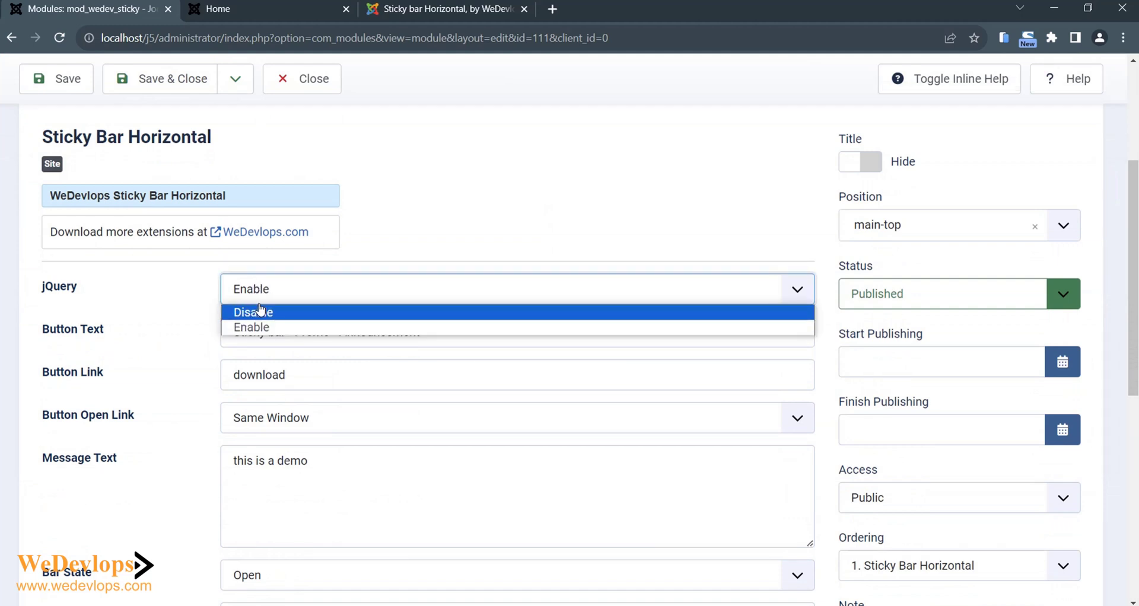
- Set the module's jQuery option to Disable, save, and reload the home page to check the bar
{"action": "left_click", "coordinate": [259, 311]}
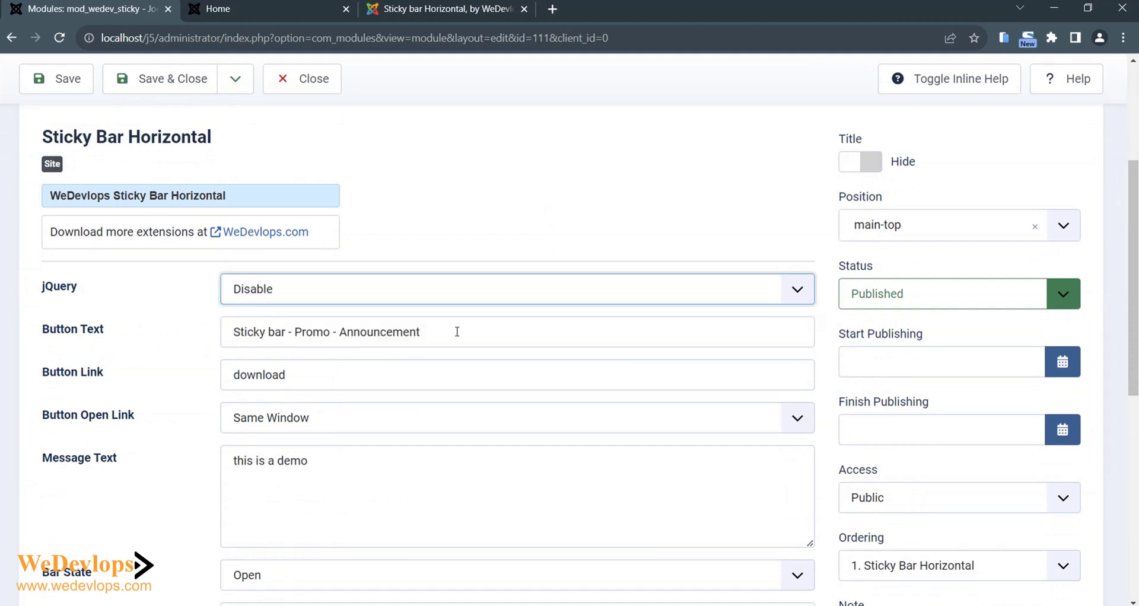
{"action": "left_click", "coordinate": [56, 83]}
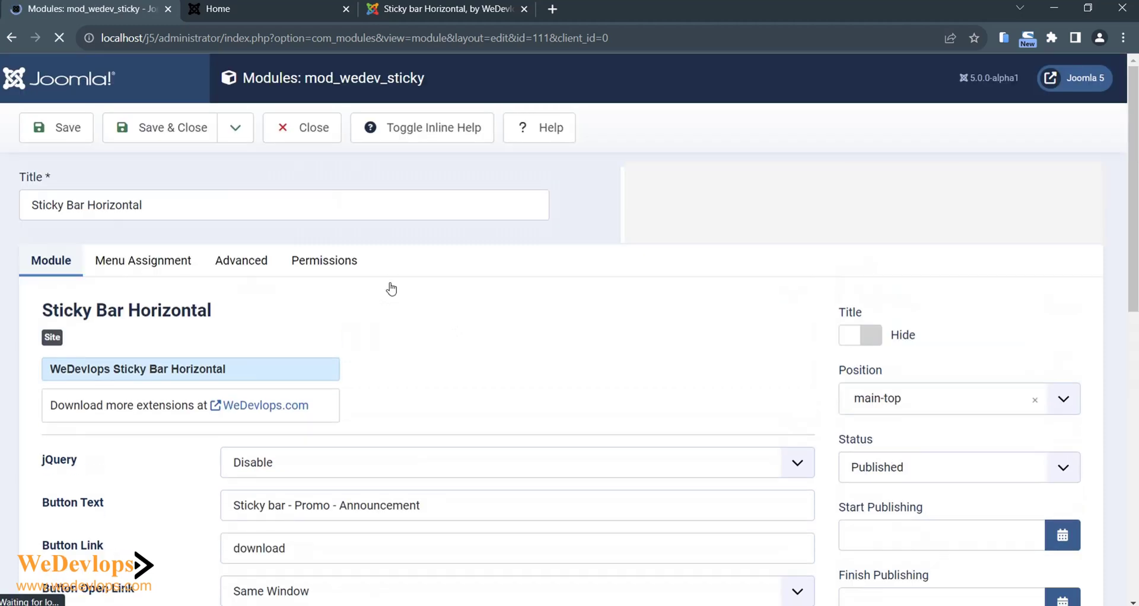
{"action": "left_click", "coordinate": [234, 14]}
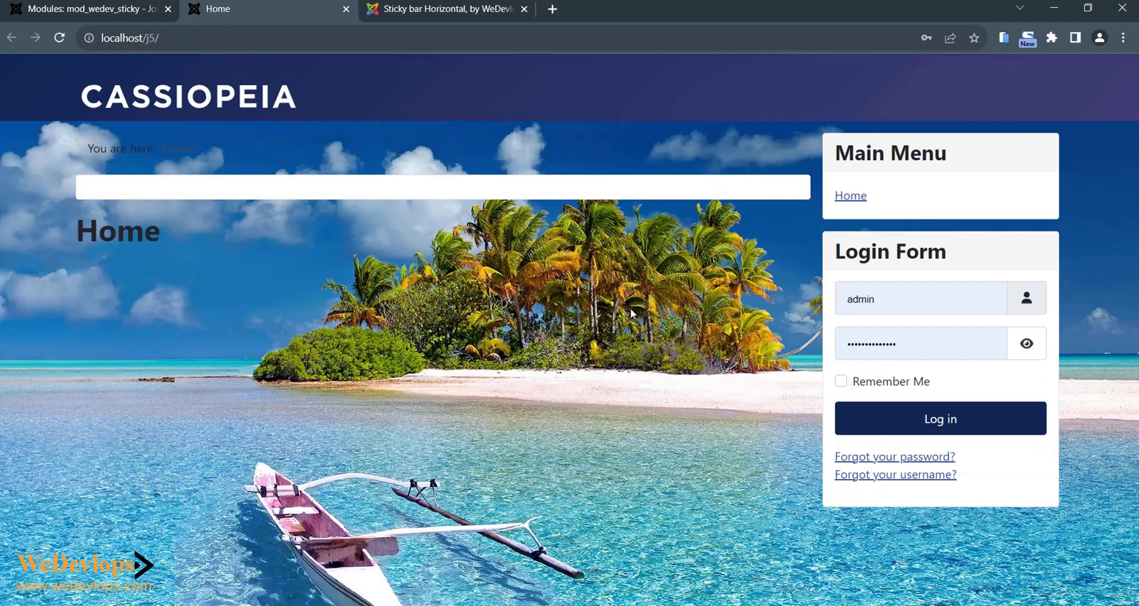
{"action": "left_click", "coordinate": [60, 38]}
{"action": "left_click", "coordinate": [124, 14]}
{"action": "scroll", "coordinate": [457, 415], "scroll_direction": "down", "scroll_amount": 3}
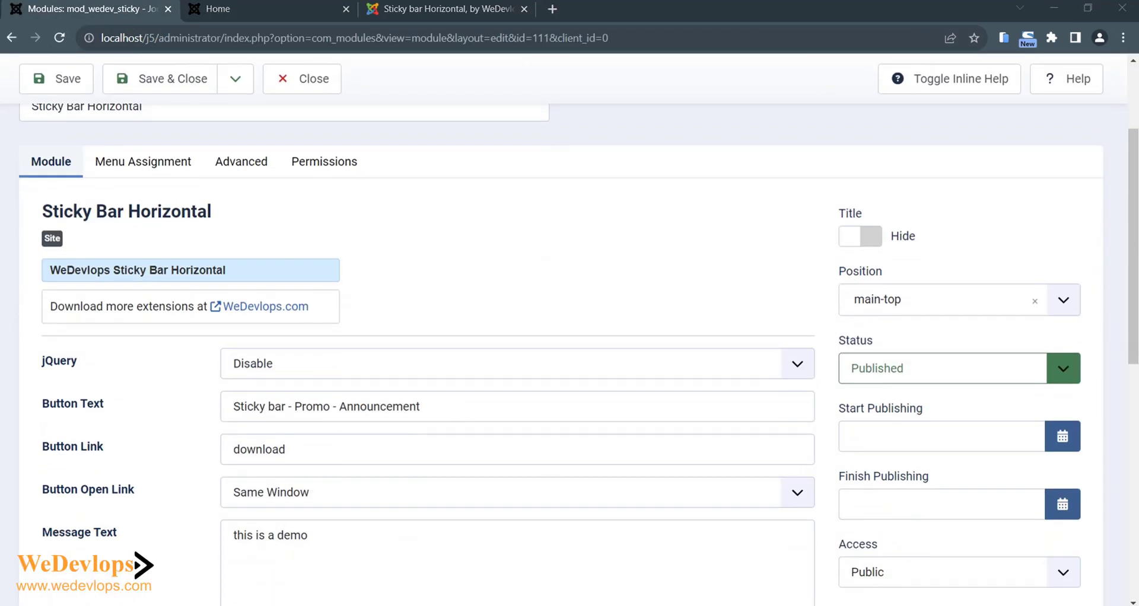
- Browse the jQuery Easy listing, reviewing version 5.2.2, J3/J4 compatibility and its Introduction
{"action": "left_click", "coordinate": [871, 567]}
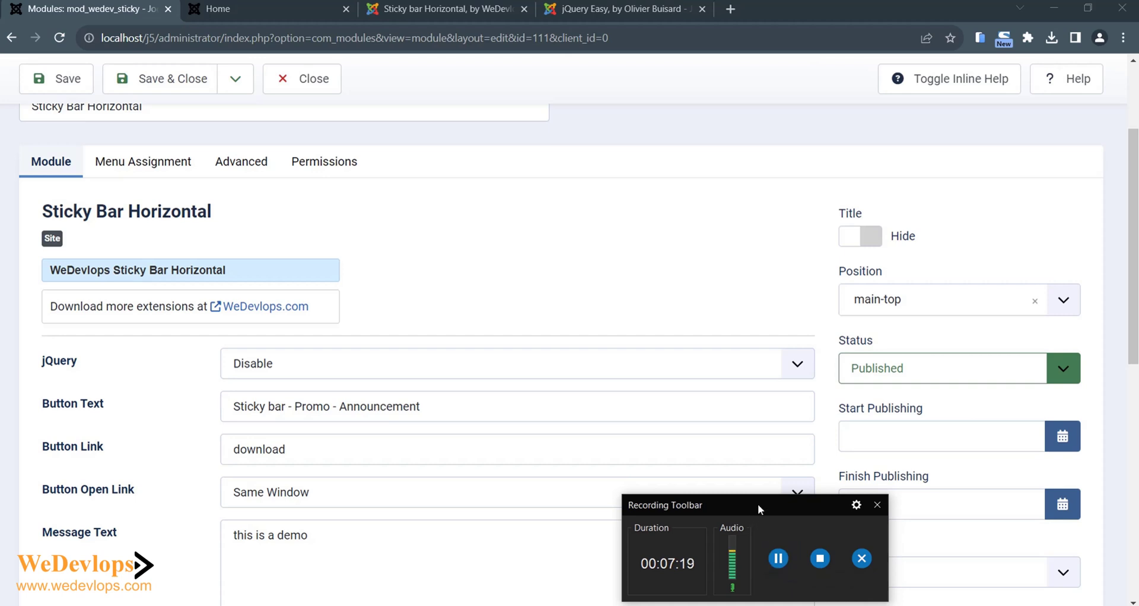
{"action": "left_click_drag", "start_coordinate": [757, 505], "coordinate": [771, 605]}
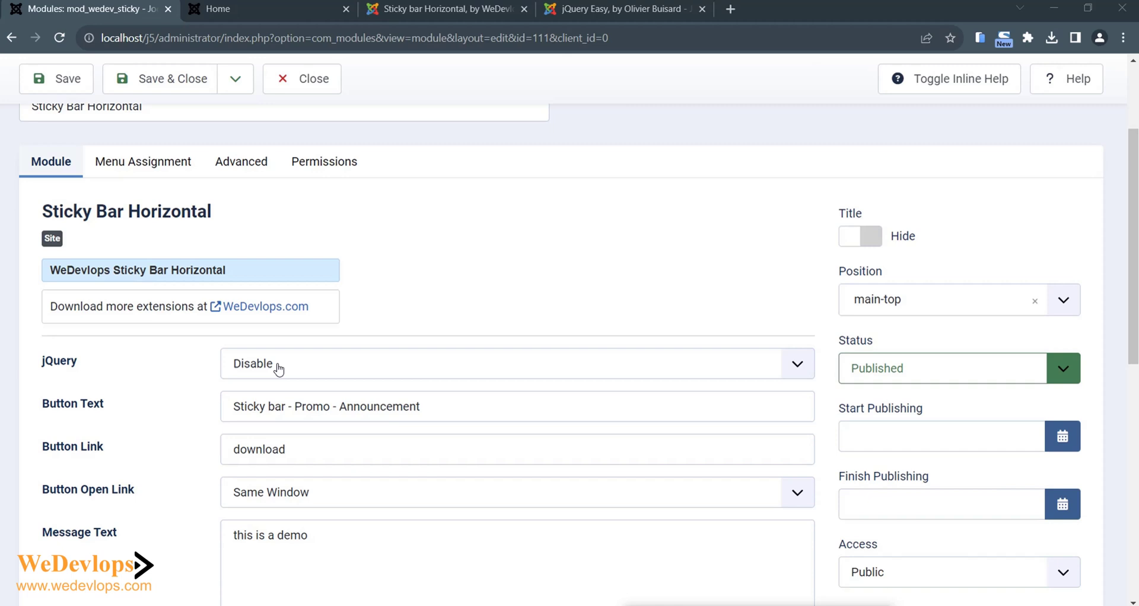
{"action": "left_click", "coordinate": [624, 7]}
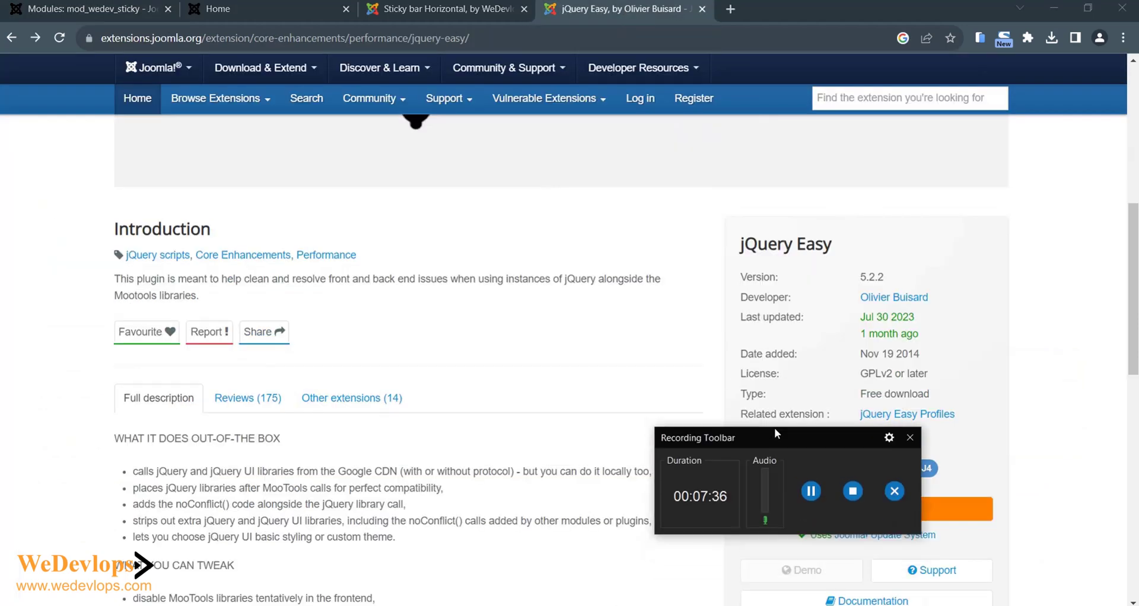
{"action": "left_click_drag", "start_coordinate": [834, 425], "coordinate": [764, 556]}
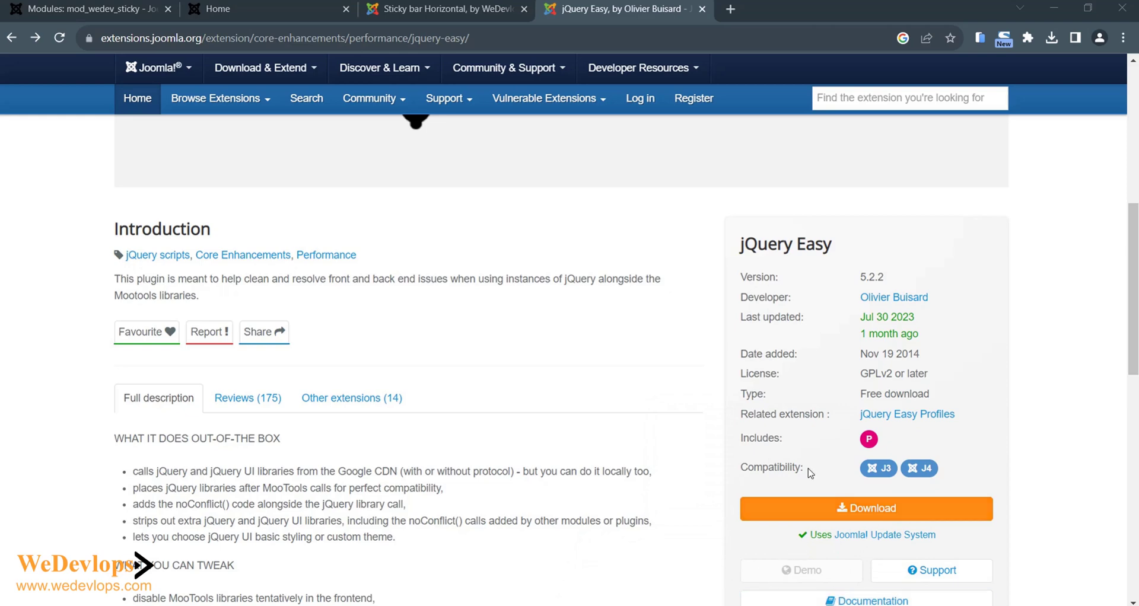
{"action": "scroll", "coordinate": [309, 284], "scroll_direction": "up", "scroll_amount": 4}
{"action": "scroll", "coordinate": [310, 285], "scroll_direction": "up", "scroll_amount": 3}
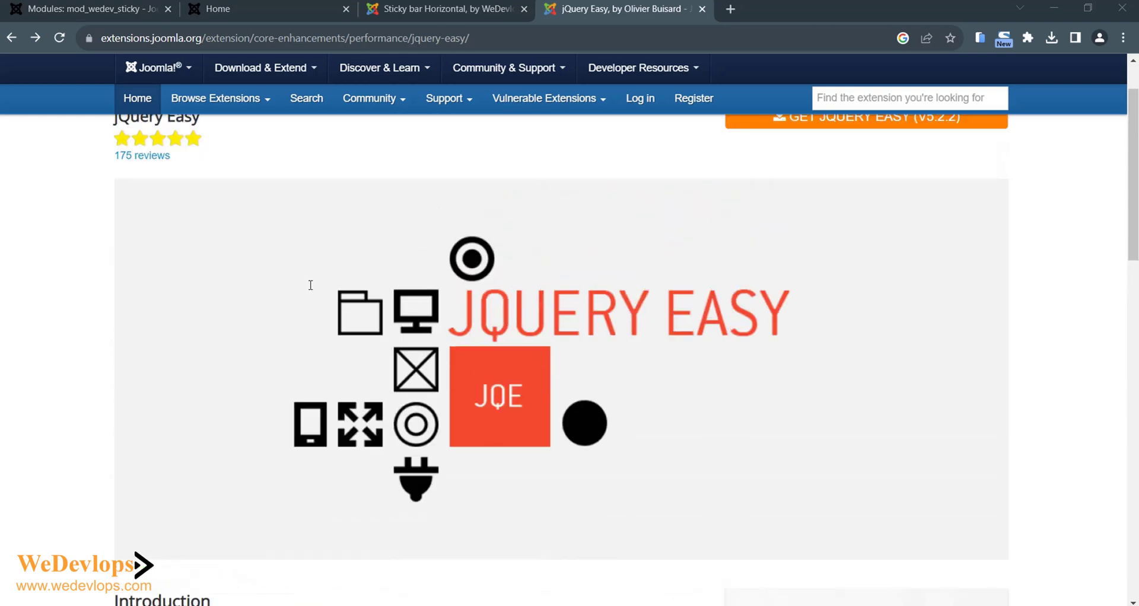
{"action": "scroll", "coordinate": [642, 344], "scroll_direction": "down", "scroll_amount": 3}
{"action": "scroll", "coordinate": [644, 345], "scroll_direction": "down", "scroll_amount": 3}
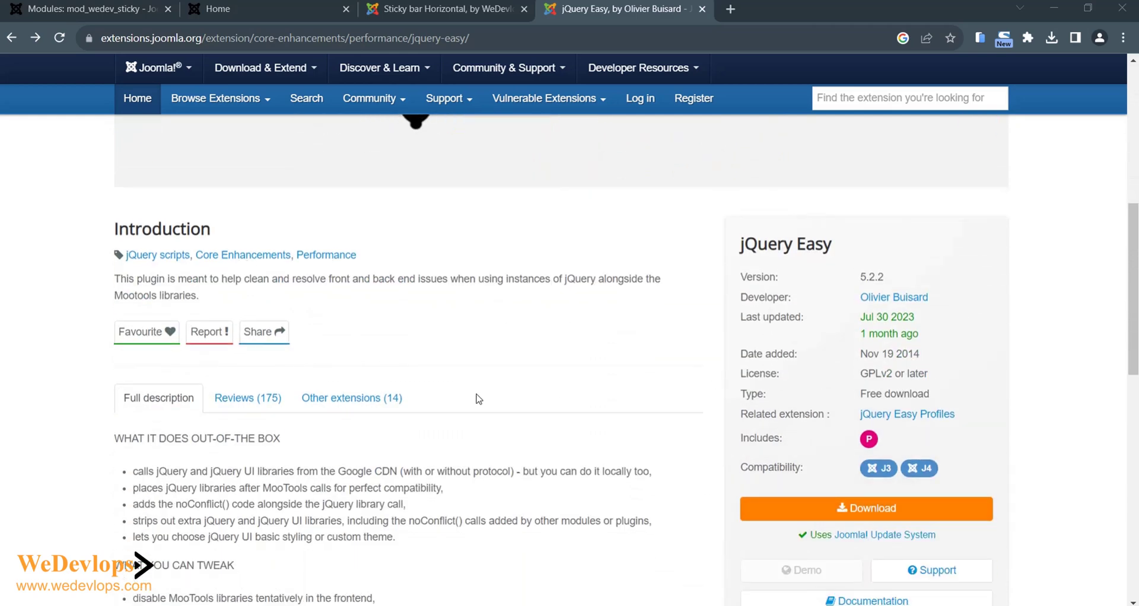
{"action": "scroll", "coordinate": [480, 398], "scroll_direction": "down", "scroll_amount": 3}
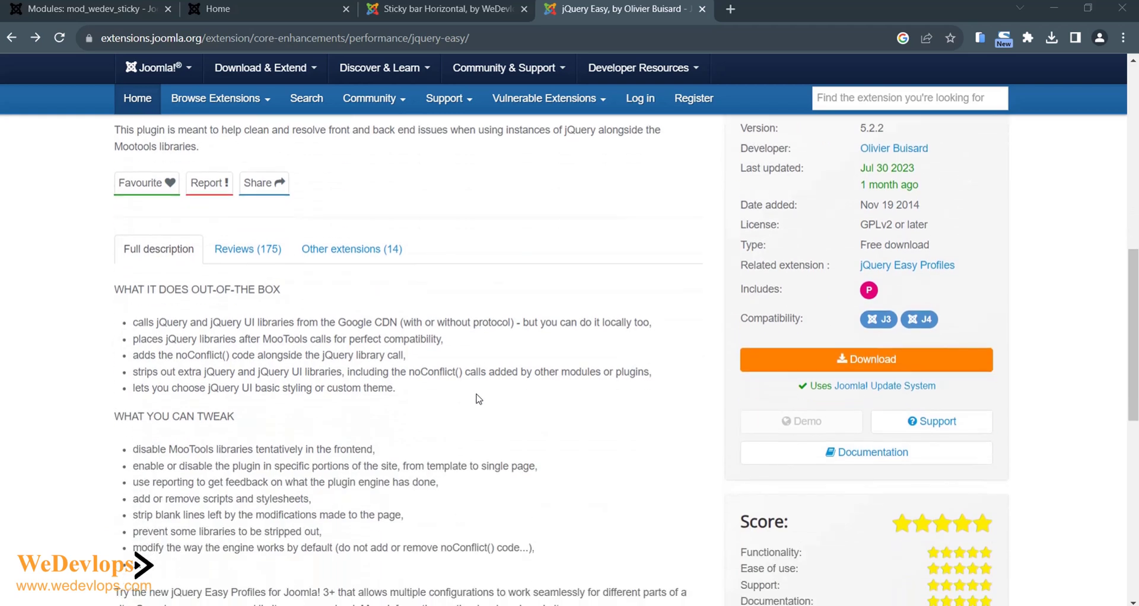
{"action": "scroll", "coordinate": [478, 399], "scroll_direction": "up", "scroll_amount": 1}
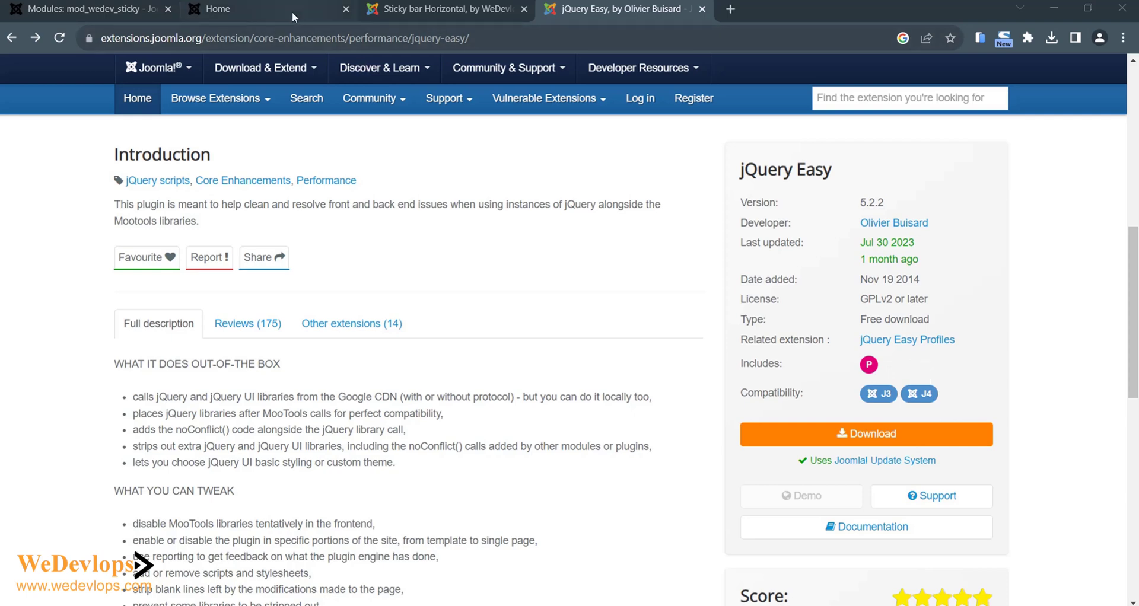
- Reload the home page to confirm there is no sticky bar, check Menu Assignment, and close the module
{"action": "left_click", "coordinate": [247, 20]}
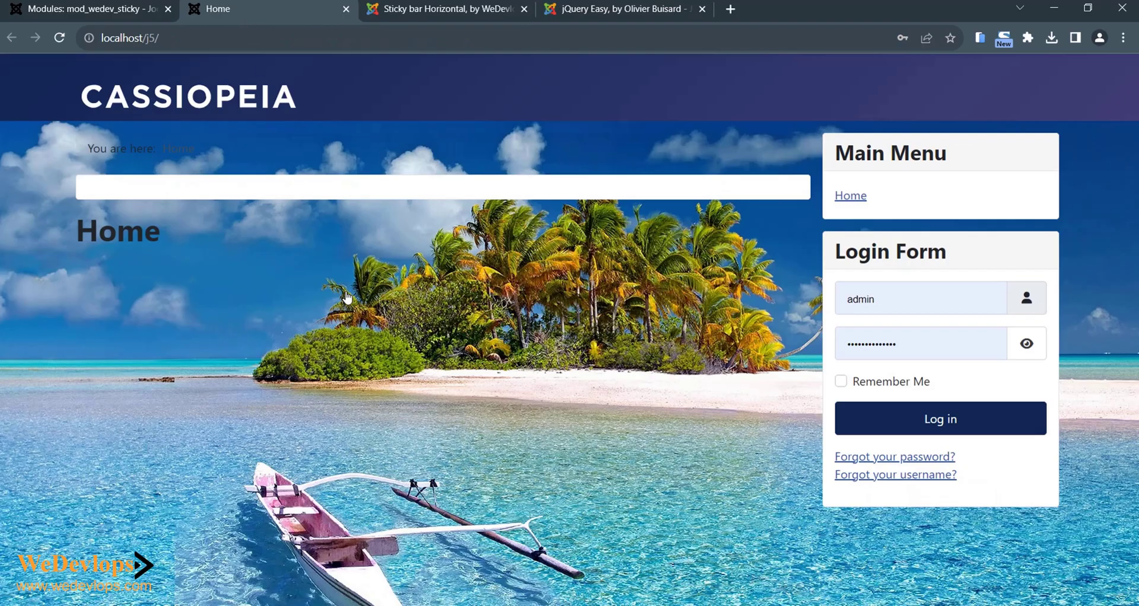
{"action": "left_click", "coordinate": [60, 38]}
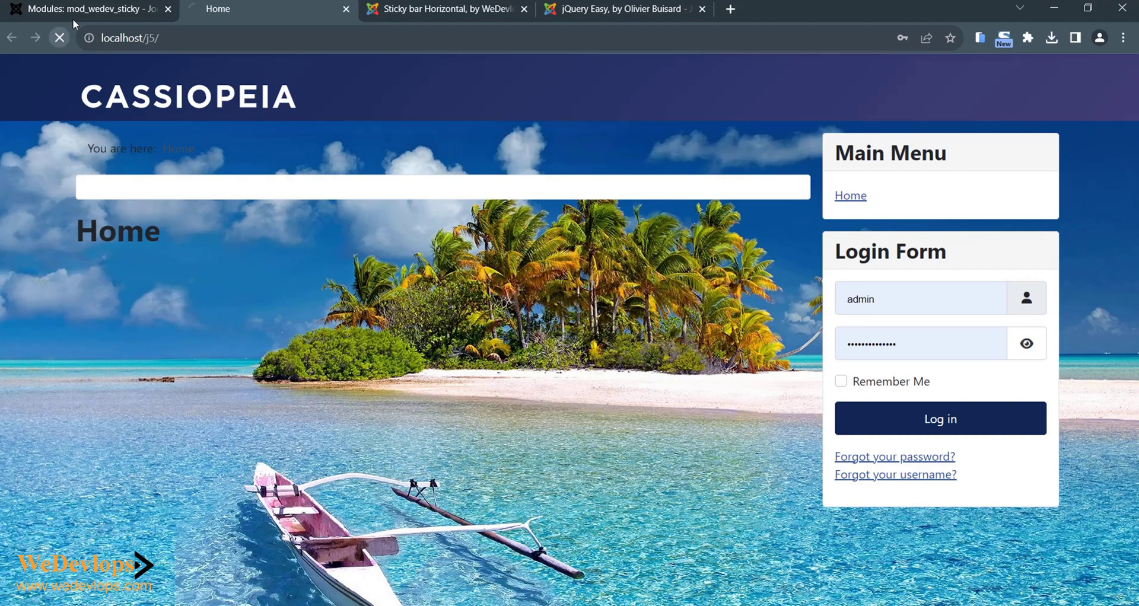
{"action": "left_click", "coordinate": [102, 13]}
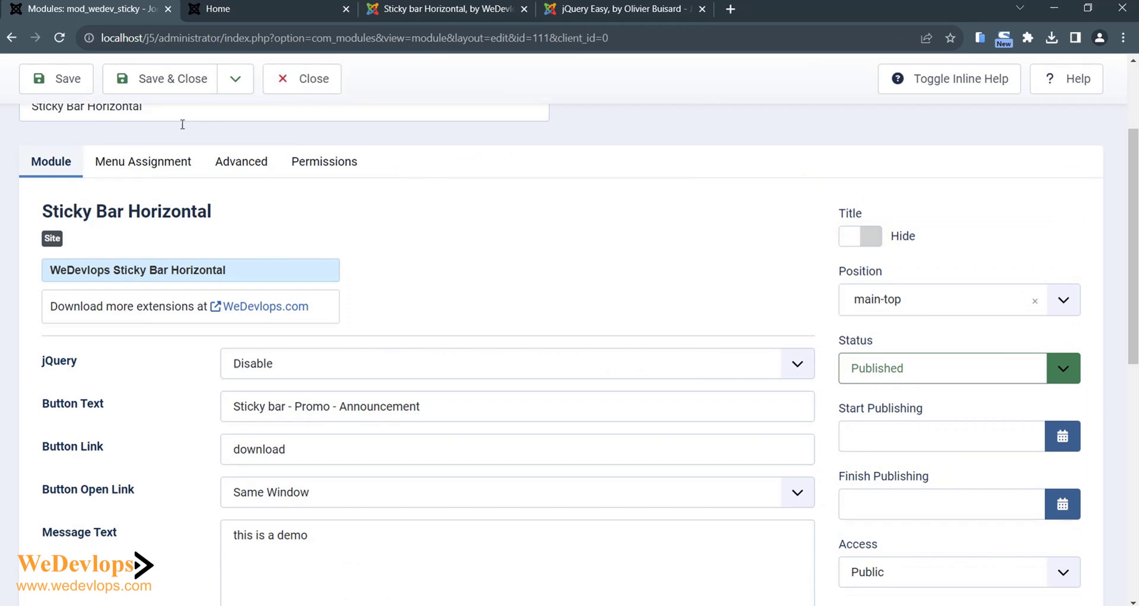
{"action": "left_click", "coordinate": [150, 164]}
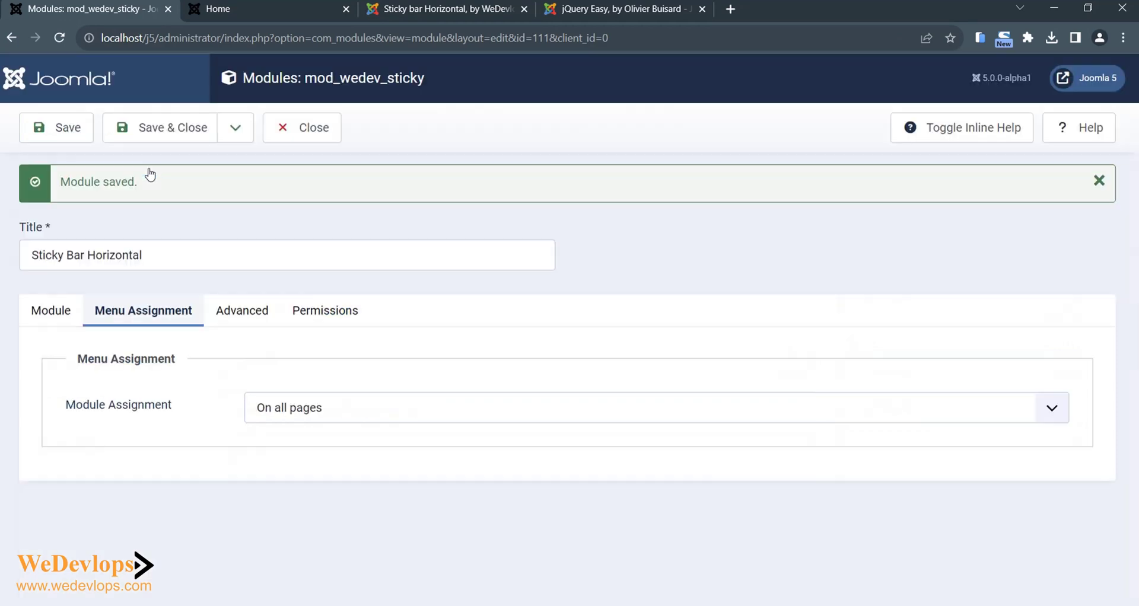
{"action": "left_click", "coordinate": [308, 143]}
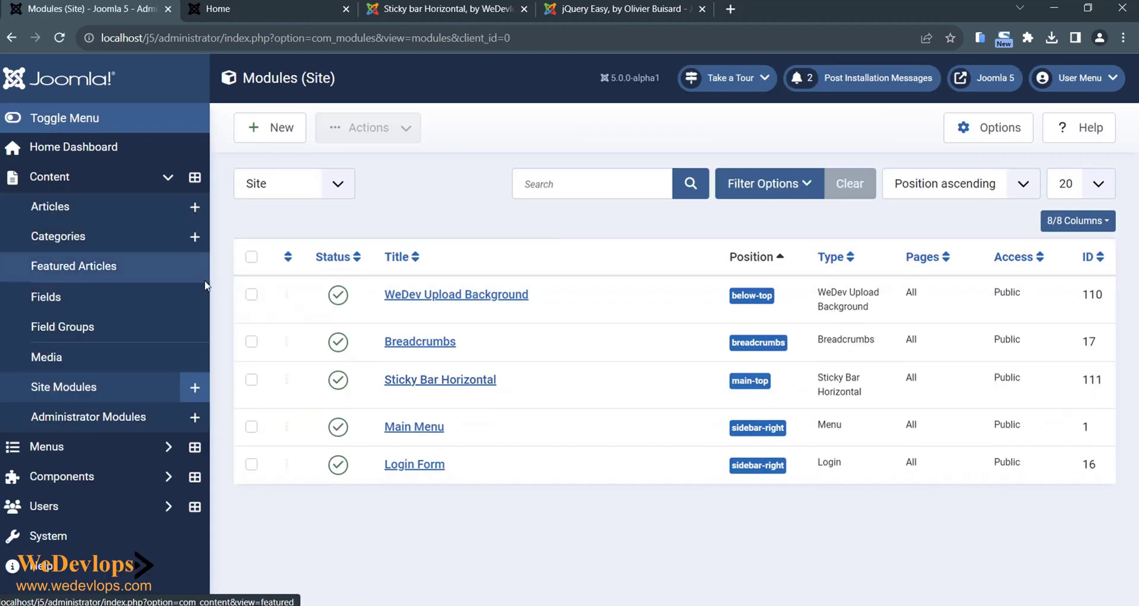
- Go to System > Install > Extensions, recheck the jQuery Easy download page, and minimize the stray Explorer window
{"action": "left_click", "coordinate": [67, 538]}
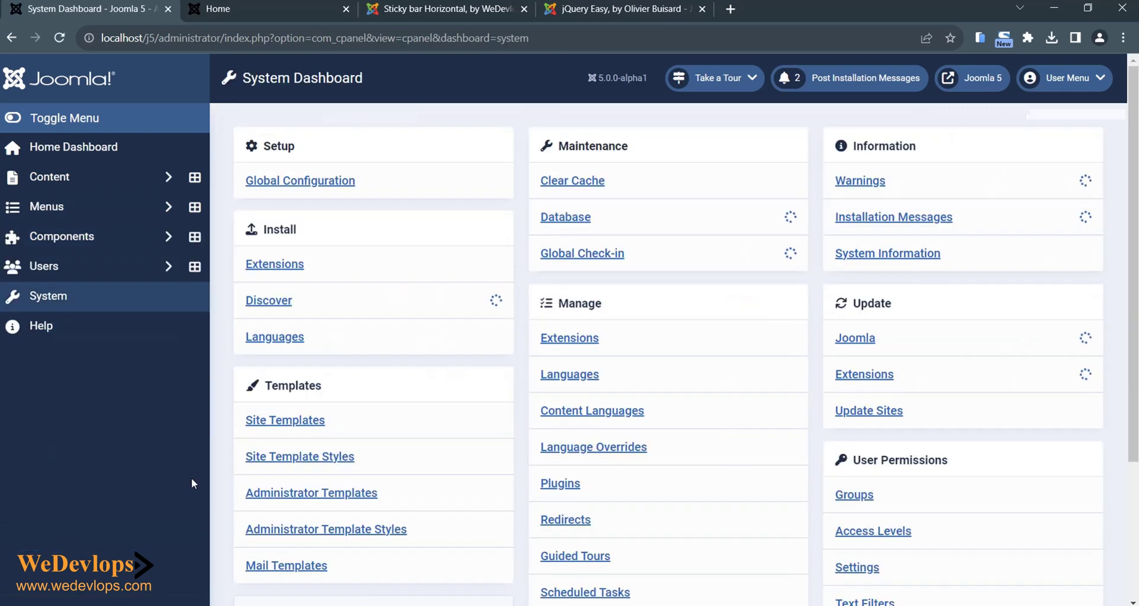
{"action": "left_click", "coordinate": [289, 268]}
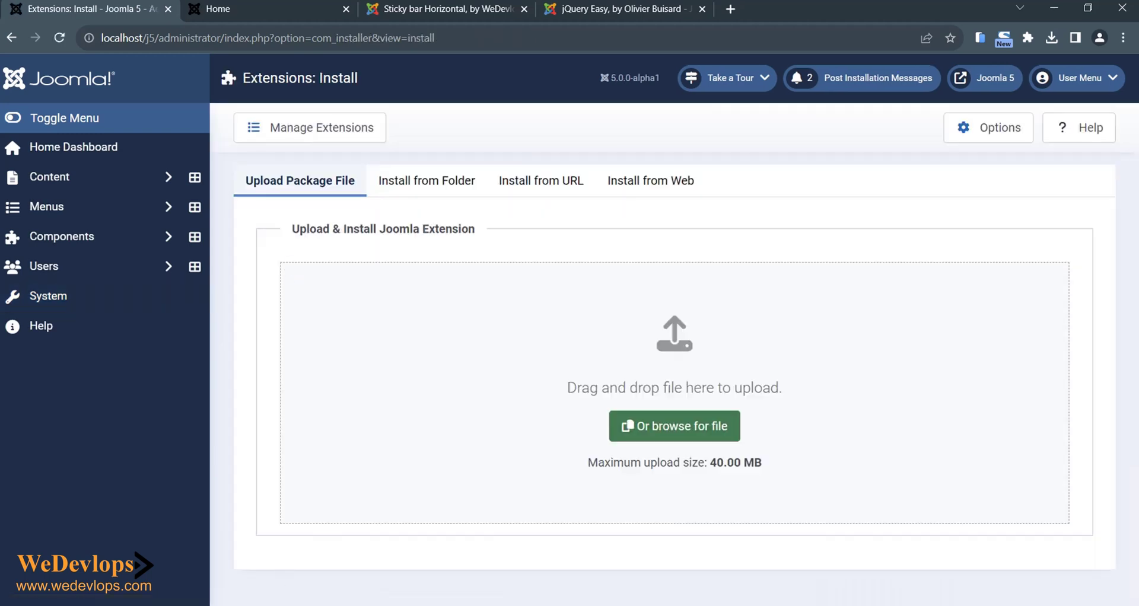
{"action": "left_click", "coordinate": [595, 12]}
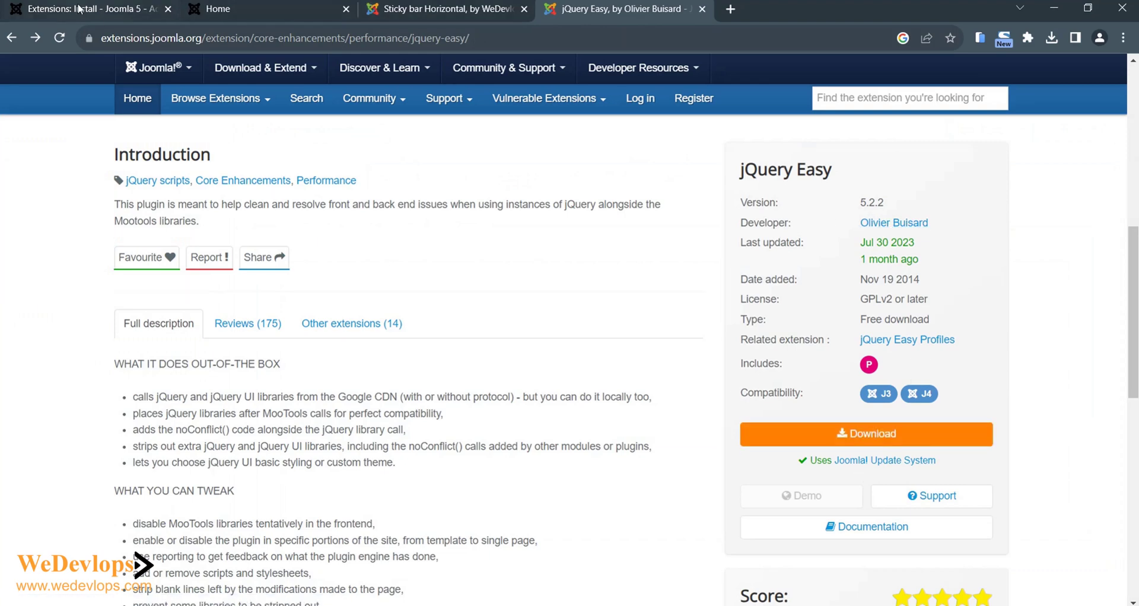
{"action": "left_click", "coordinate": [79, 9]}
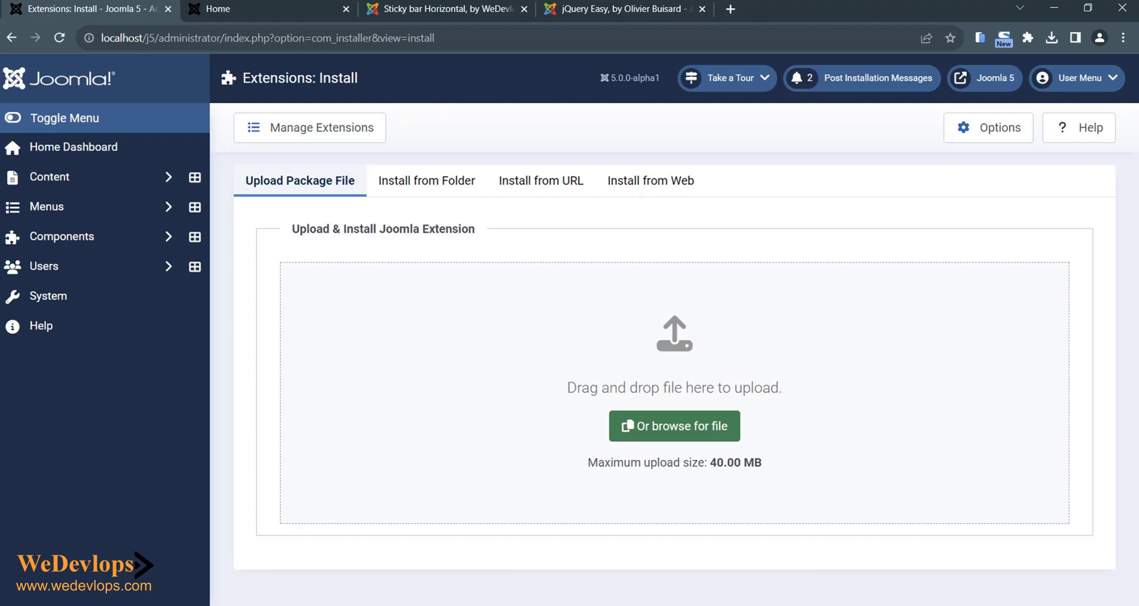
{"action": "left_click", "coordinate": [257, 547]}
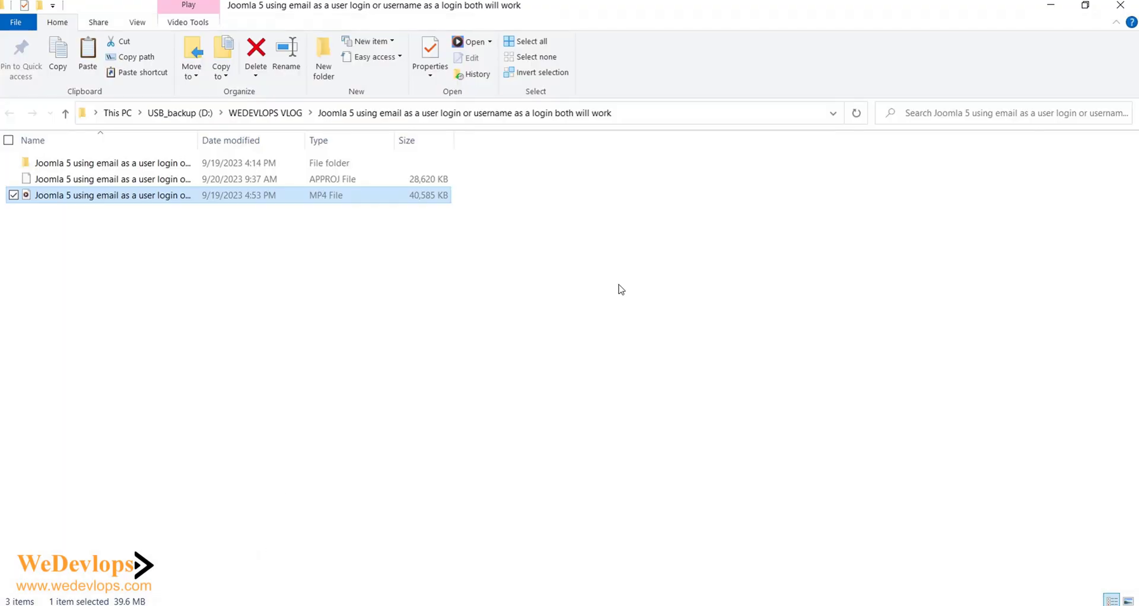
{"action": "left_click", "coordinate": [1051, 6]}
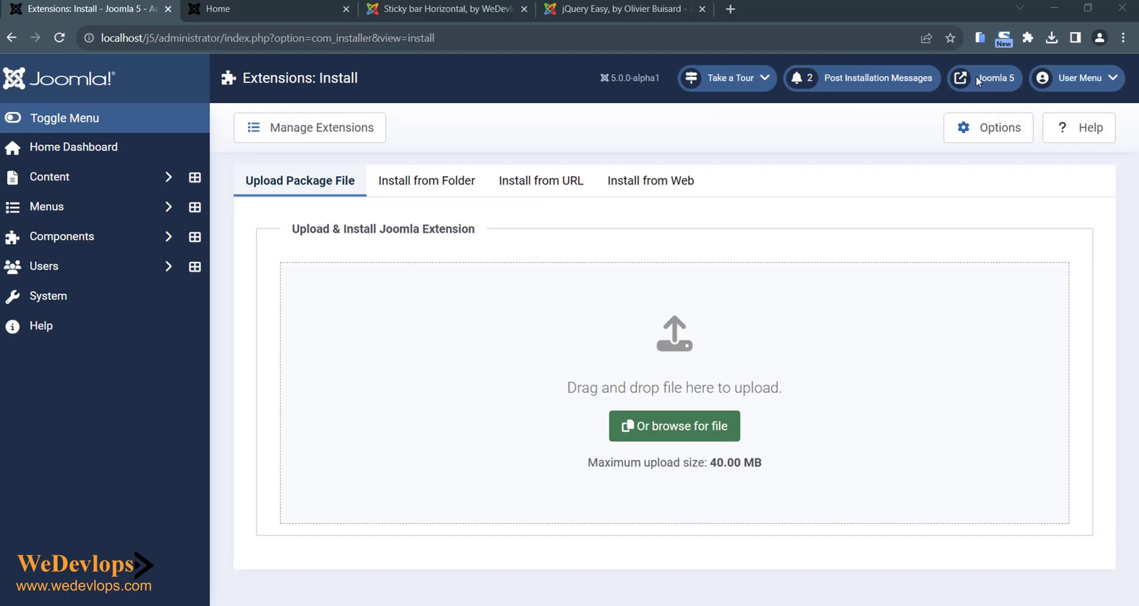
- Install the pkg_jqueryeasy zip from the Downloads folder through the Upload Package File drop zone
{"action": "mouse_move", "coordinate": [412, 604]}
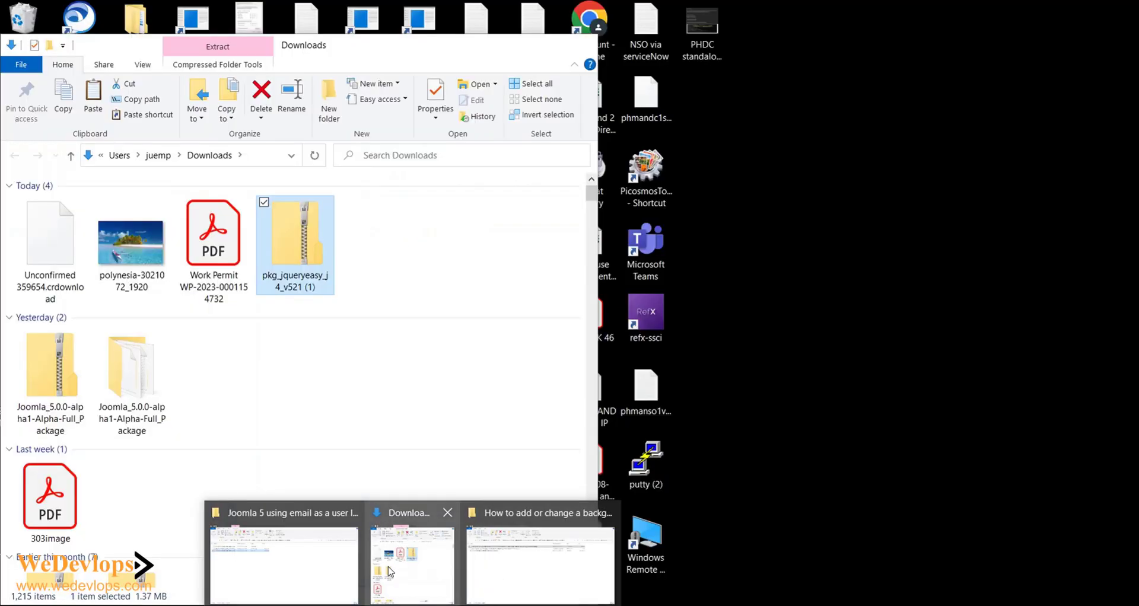
{"action": "left_click", "coordinate": [438, 571]}
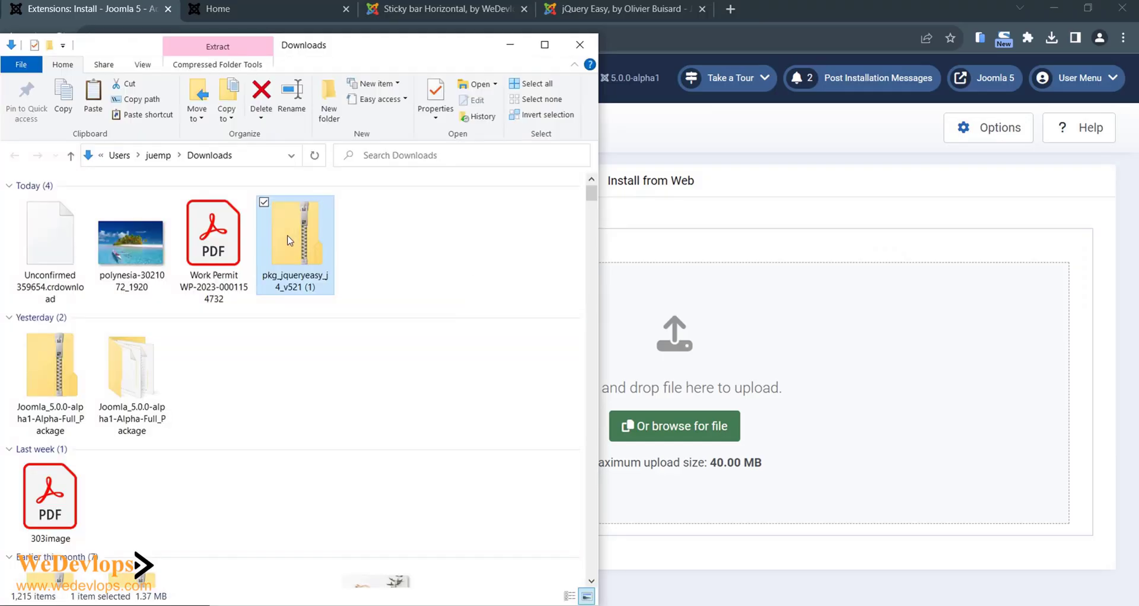
{"action": "left_click_drag", "start_coordinate": [290, 240], "coordinate": [710, 427]}
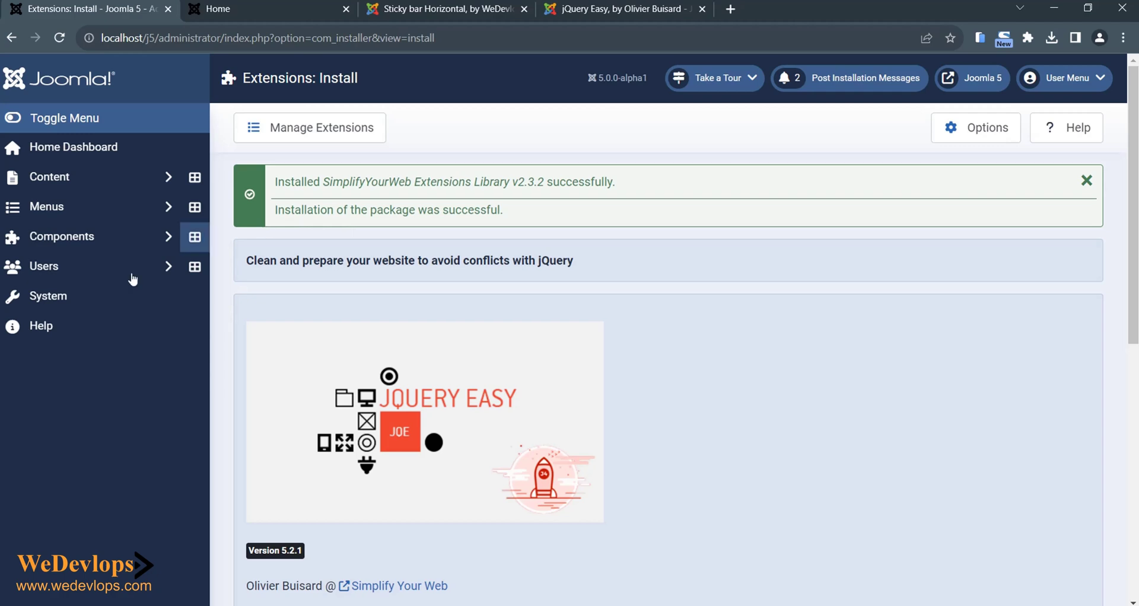
- Go to System > Manage > Plugins
{"action": "left_click", "coordinate": [47, 296]}
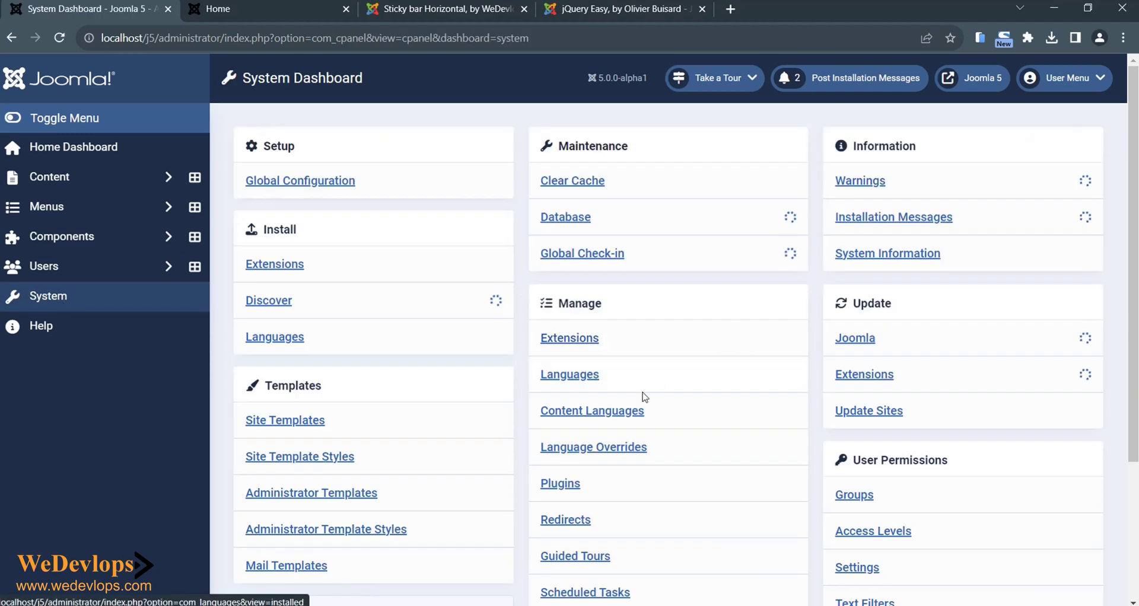
{"action": "left_click", "coordinate": [575, 488]}
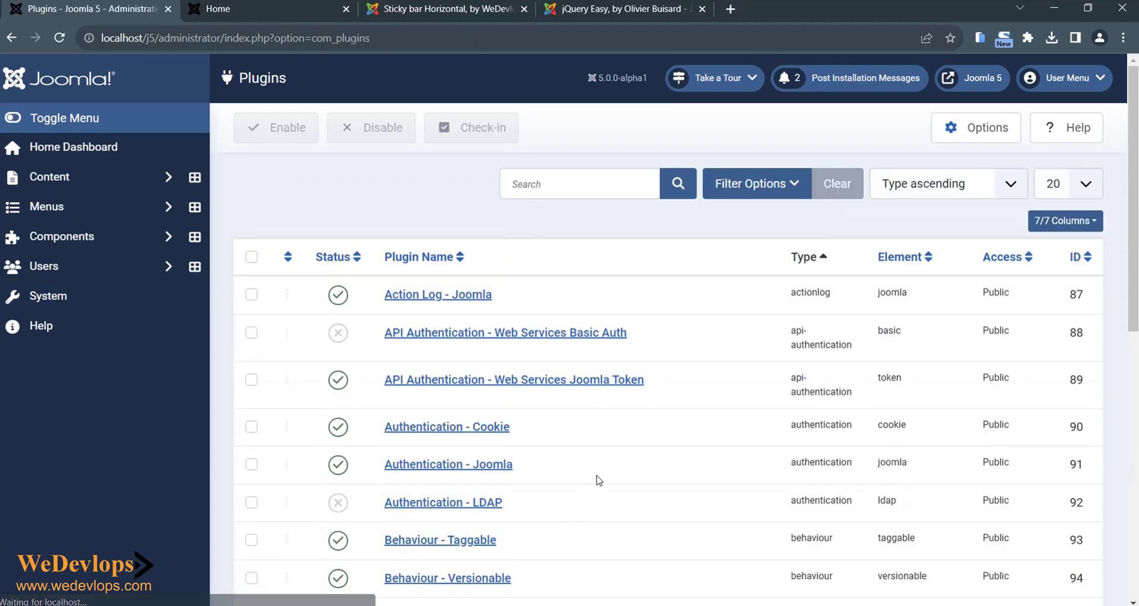
- Filter the plugins list by 'jquery' and enable System - jQuery Easy
{"action": "left_click", "coordinate": [541, 185]}
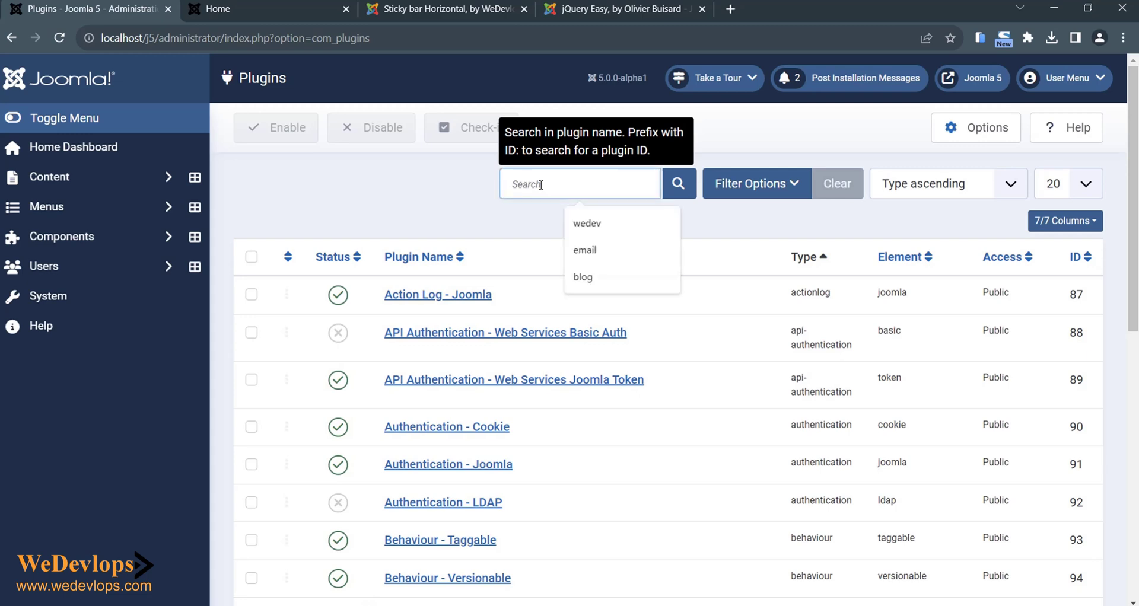
{"action": "type", "text": "jqu"}
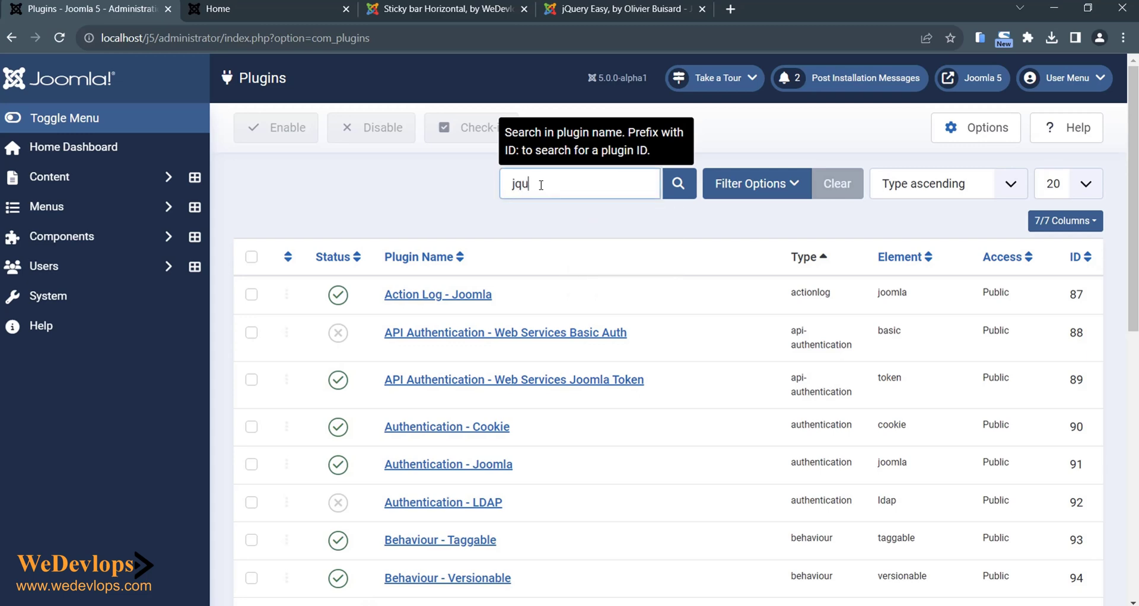
{"action": "type", "text": "ery"}
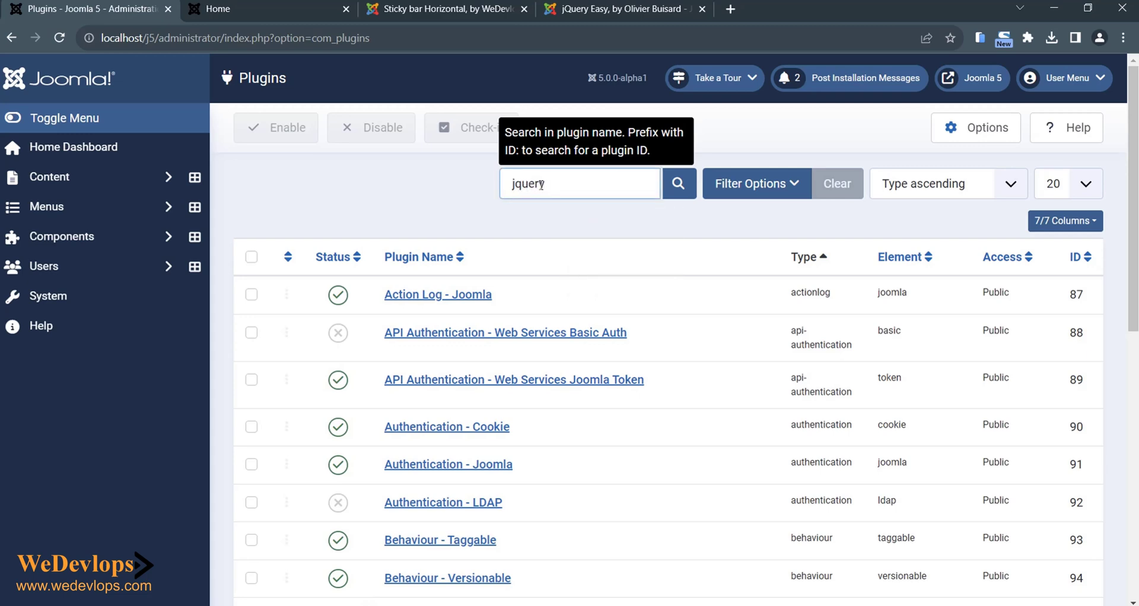
{"action": "left_click", "coordinate": [677, 194]}
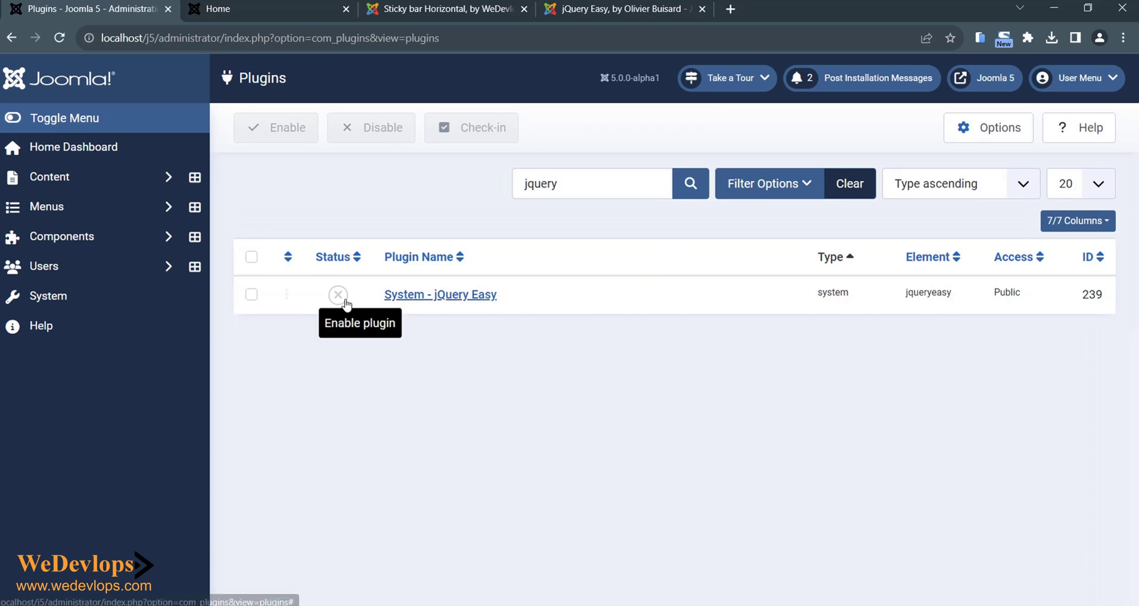
{"action": "left_click", "coordinate": [337, 296]}
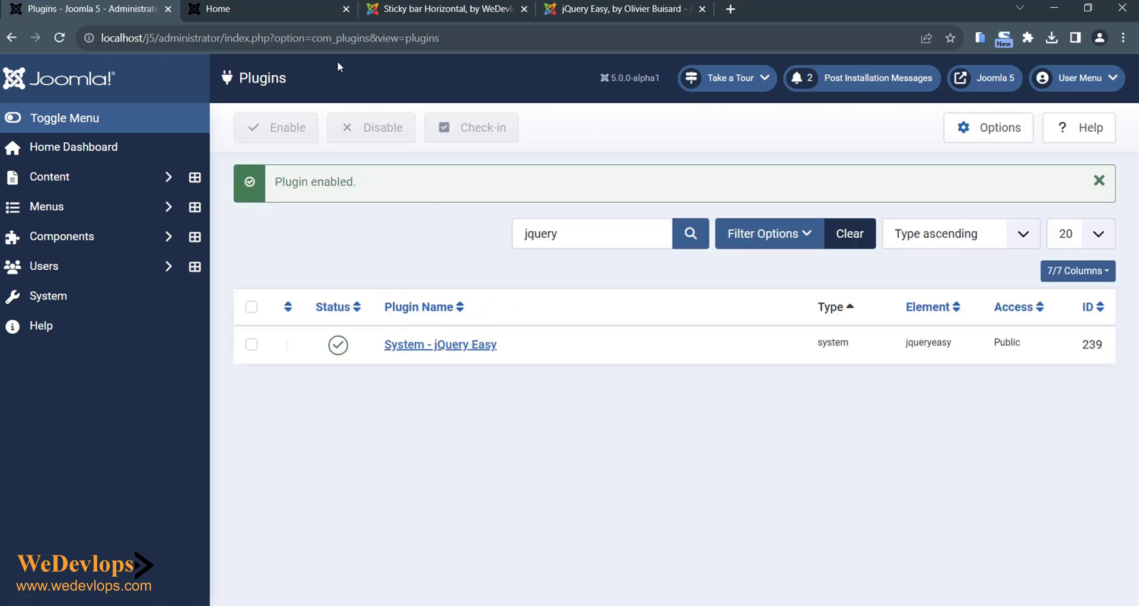
- Reload the frontend to check the effect, then open the jQuery Easy plugin's settings
{"action": "left_click", "coordinate": [303, 11]}
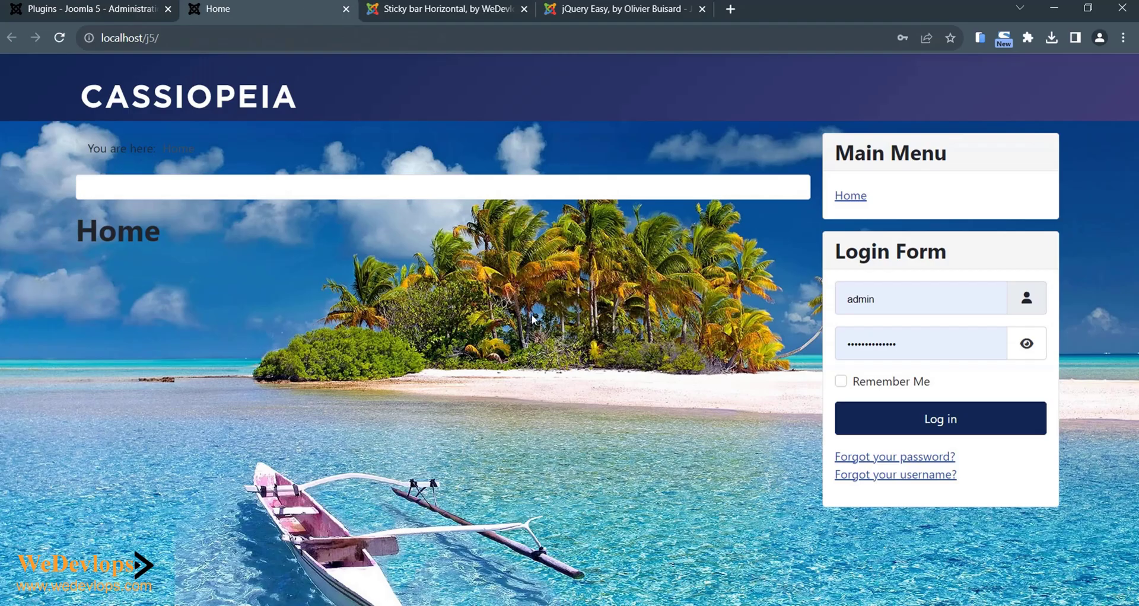
{"action": "left_click", "coordinate": [60, 37]}
{"action": "left_click", "coordinate": [94, 12]}
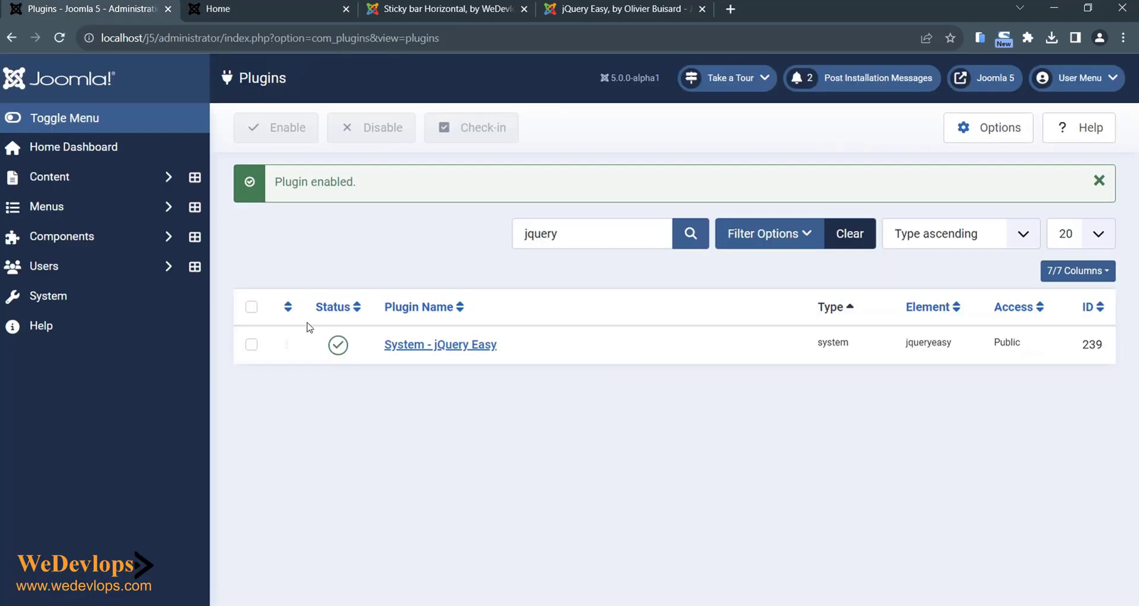
{"action": "left_click", "coordinate": [463, 351]}
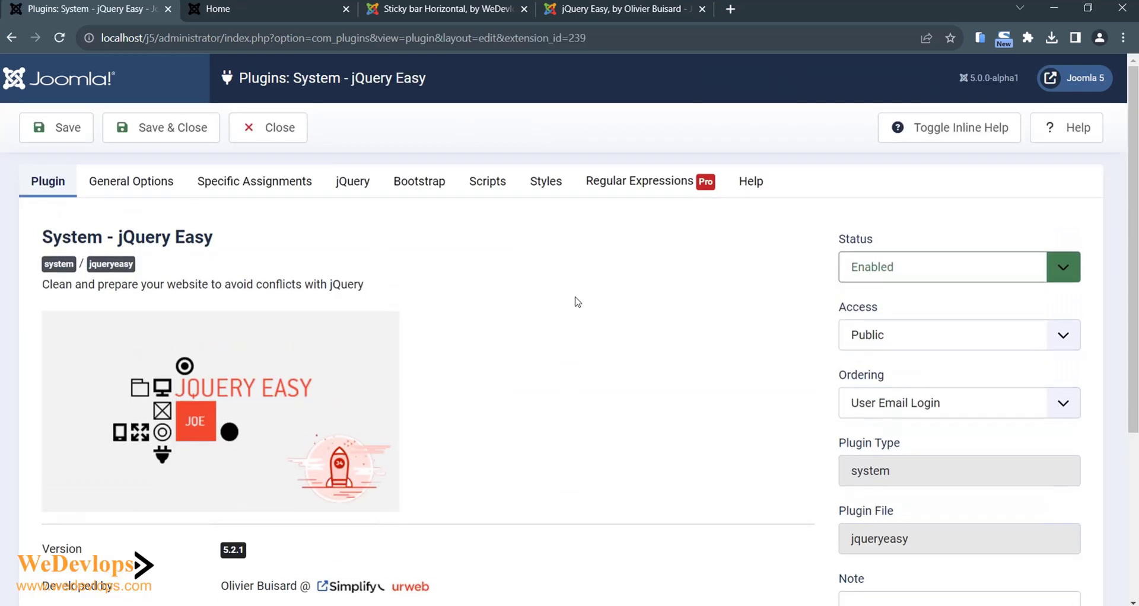
- Review the jQuery Easy plugin's general and Specific Assignments options
{"action": "scroll", "coordinate": [579, 301], "scroll_direction": "down", "scroll_amount": 4}
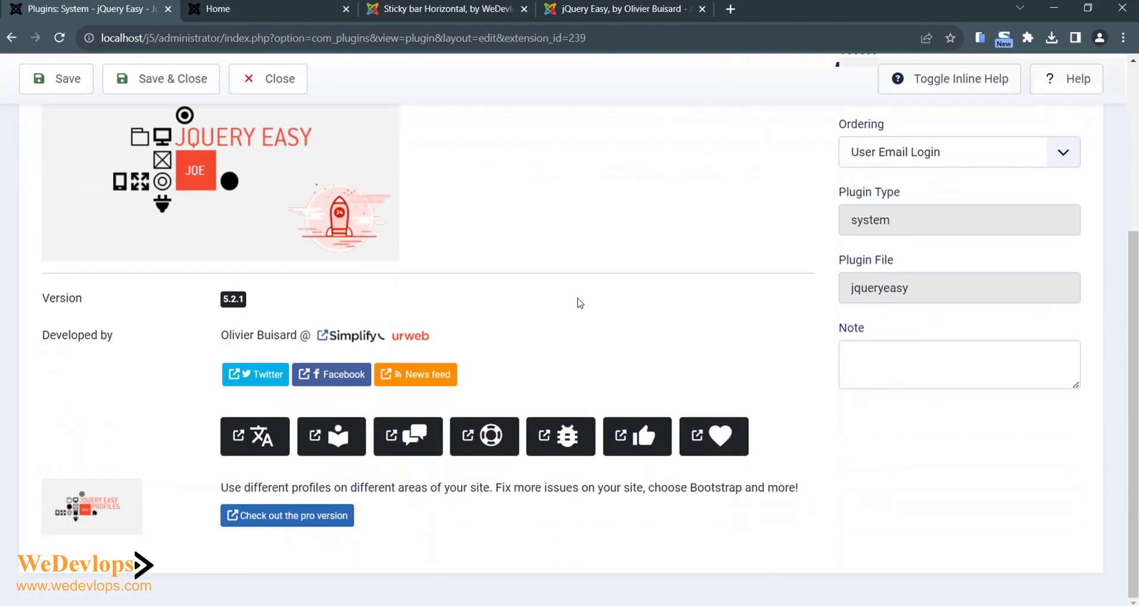
{"action": "scroll", "coordinate": [580, 303], "scroll_direction": "up", "scroll_amount": 4}
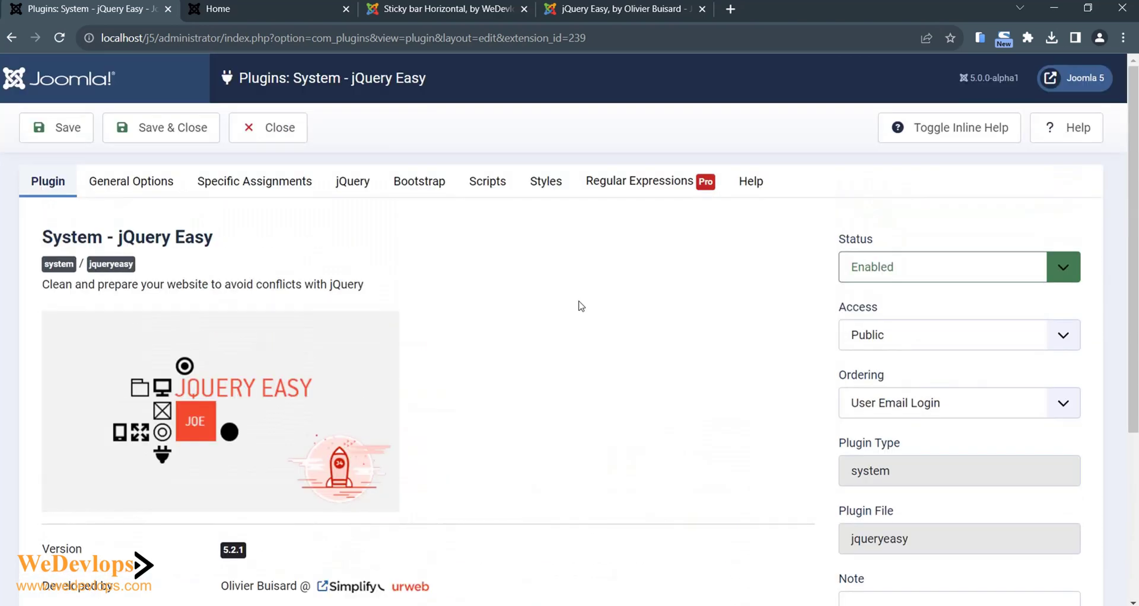
{"action": "left_click", "coordinate": [131, 185]}
{"action": "scroll", "coordinate": [680, 338], "scroll_direction": "down", "scroll_amount": 3}
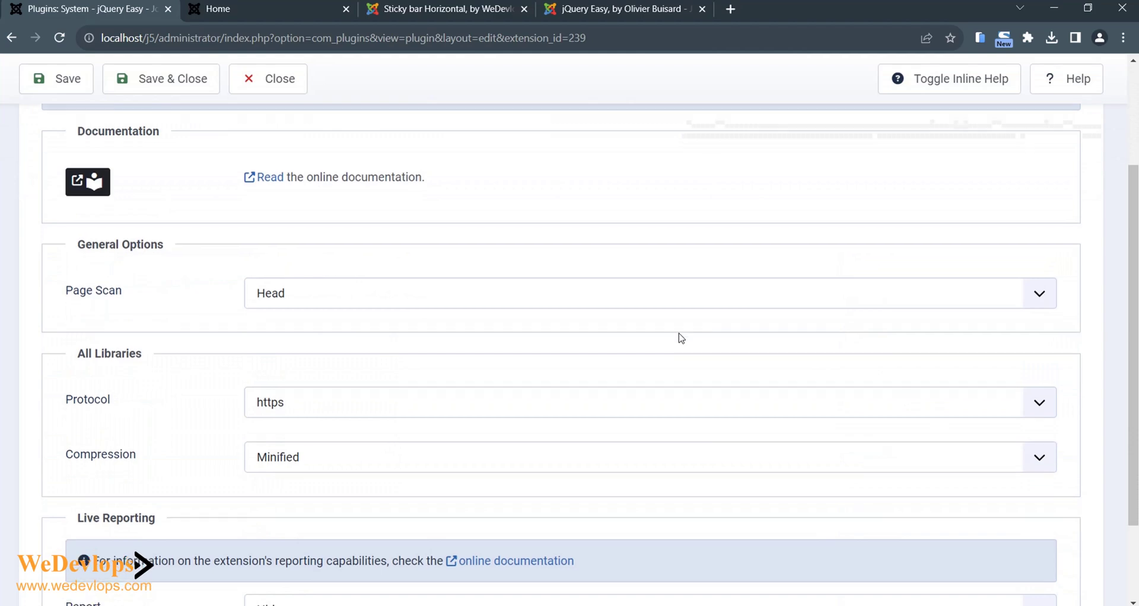
{"action": "scroll", "coordinate": [681, 338], "scroll_direction": "down", "scroll_amount": 2}
{"action": "scroll", "coordinate": [681, 338], "scroll_direction": "up", "scroll_amount": 5}
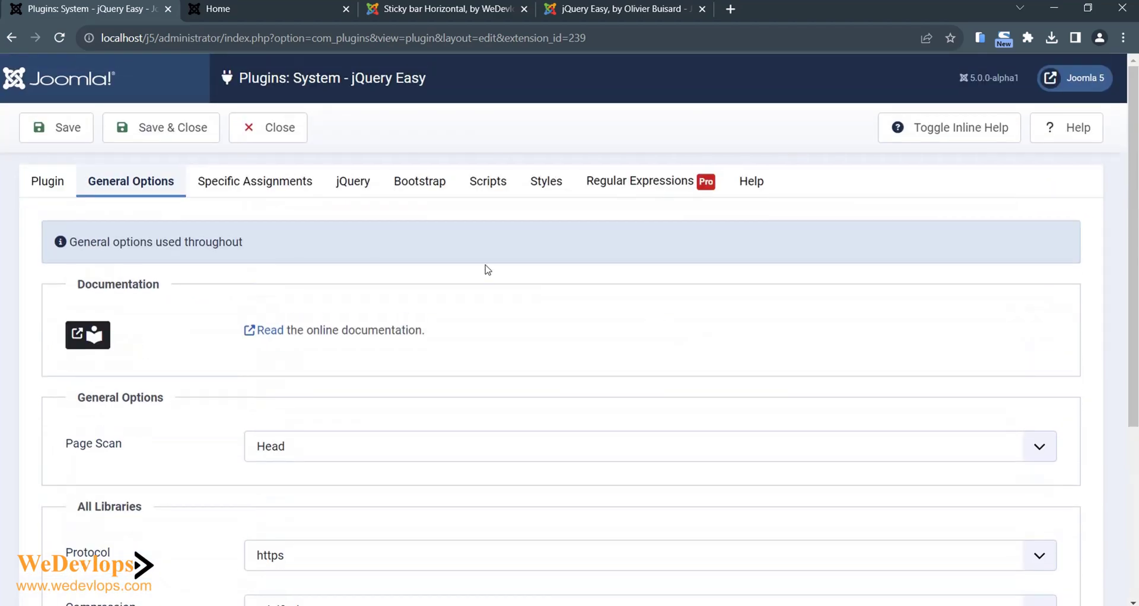
{"action": "left_click", "coordinate": [280, 195]}
{"action": "scroll", "coordinate": [593, 365], "scroll_direction": "down", "scroll_amount": 5}
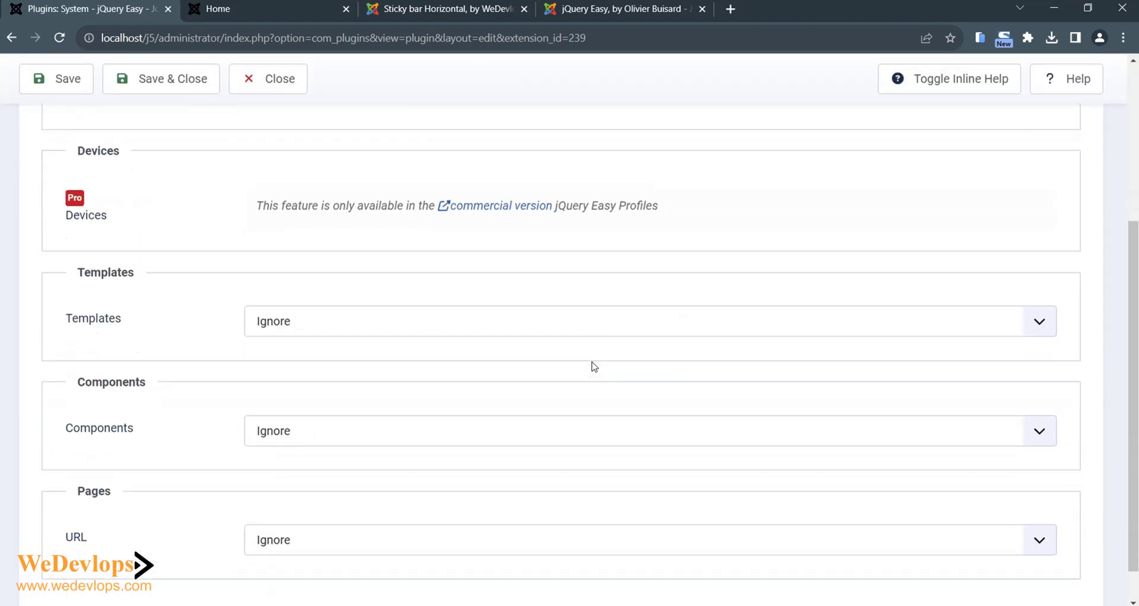
{"action": "scroll", "coordinate": [594, 365], "scroll_direction": "up", "scroll_amount": 5}
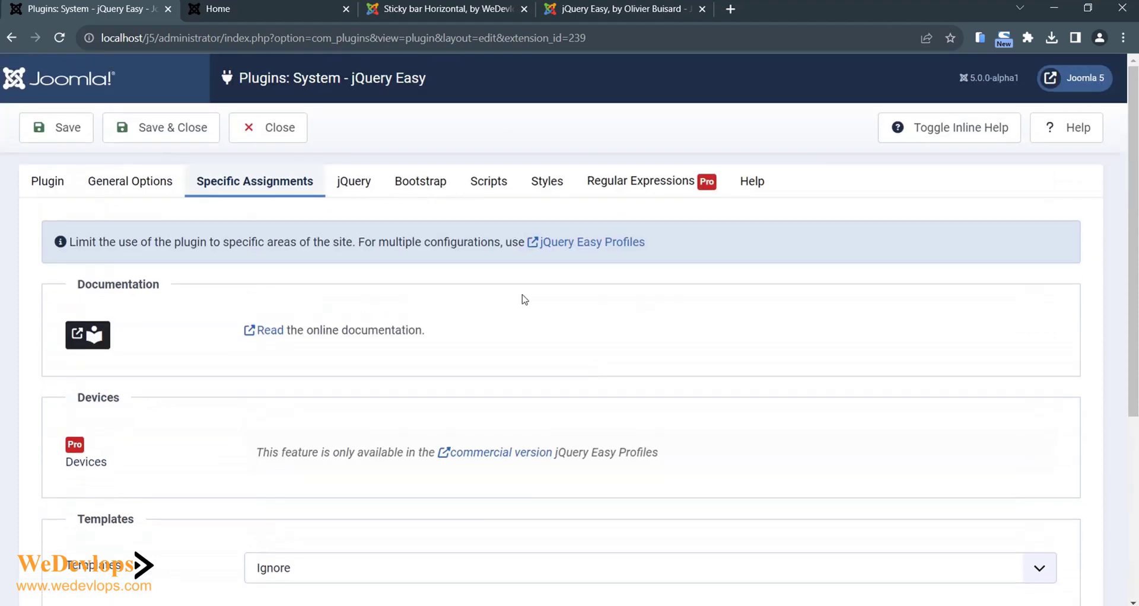
- Inspect the jQuery tab options, where Add/Fix jQuery is still Ignore
{"action": "left_click", "coordinate": [363, 185]}
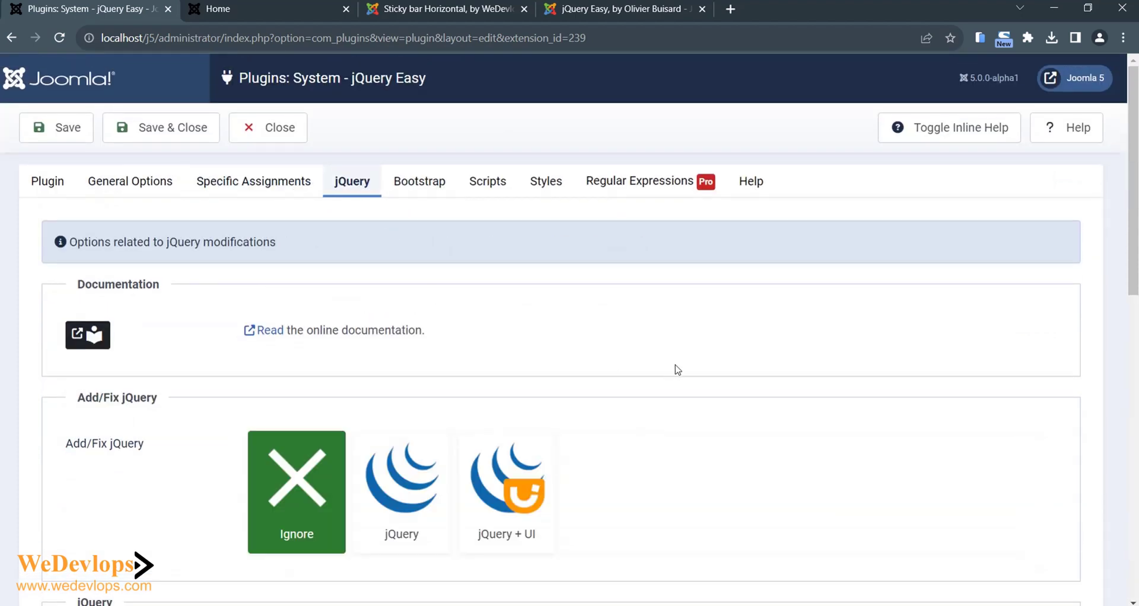
{"action": "scroll", "coordinate": [676, 369], "scroll_direction": "down", "scroll_amount": 3}
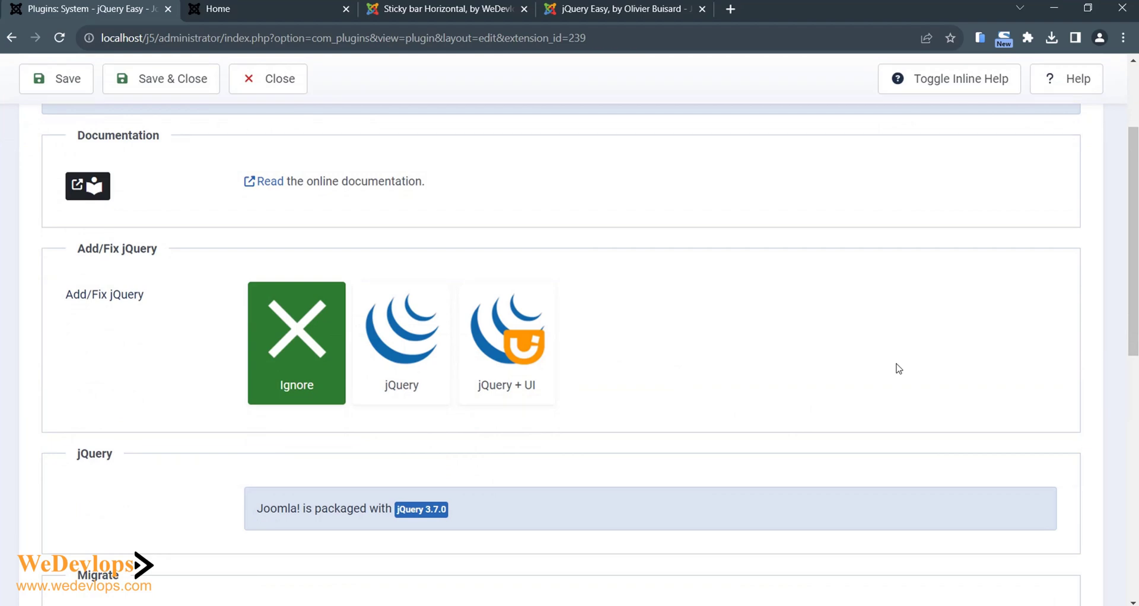
{"action": "scroll", "coordinate": [899, 369], "scroll_direction": "down", "scroll_amount": 7}
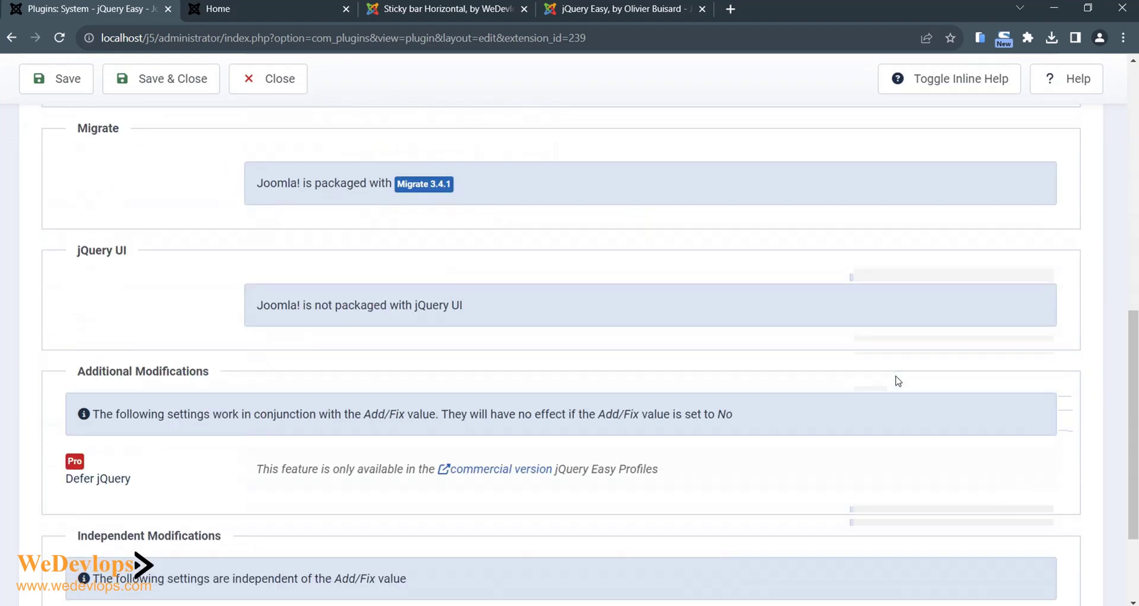
{"action": "scroll", "coordinate": [898, 381], "scroll_direction": "up", "scroll_amount": 7}
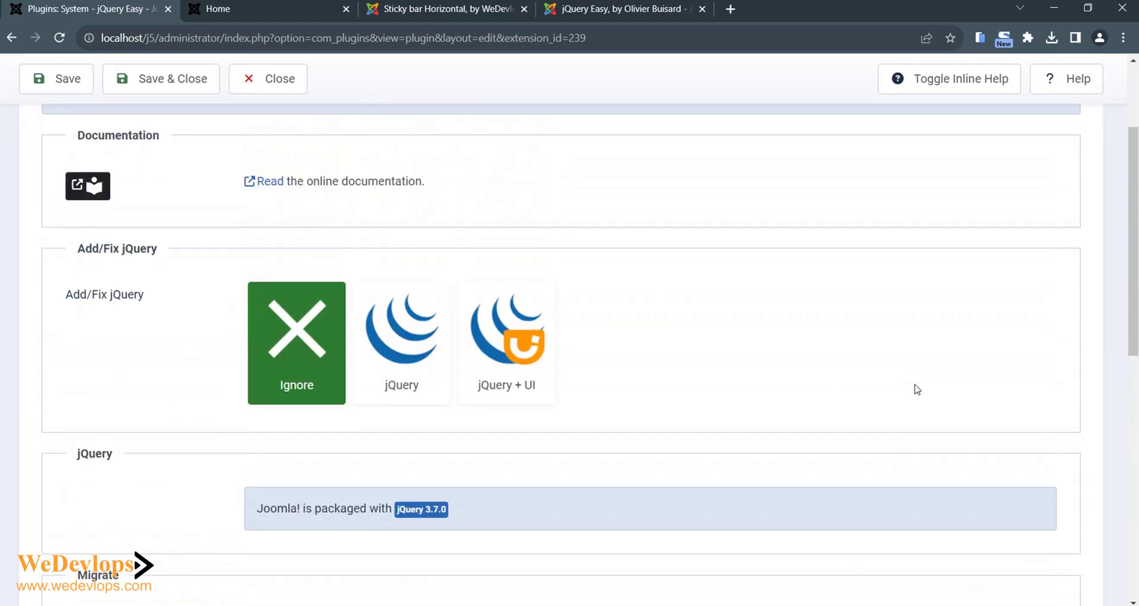
- Set Add/Fix jQuery to jQuery + UI, save, and reload the frontend to check it
{"action": "left_click", "coordinate": [506, 358]}
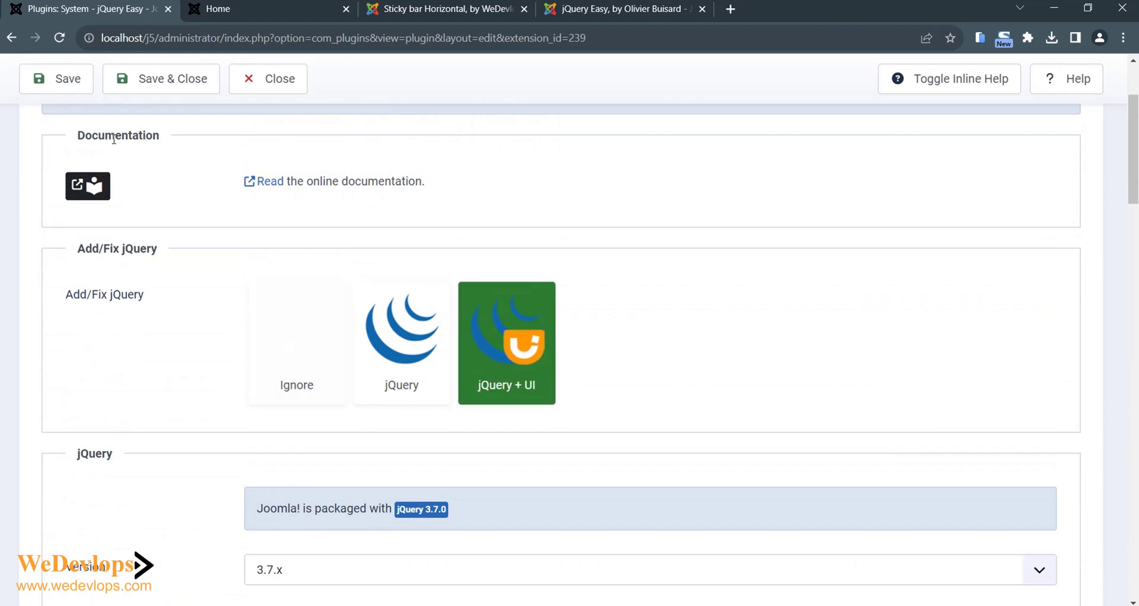
{"action": "left_click", "coordinate": [67, 79]}
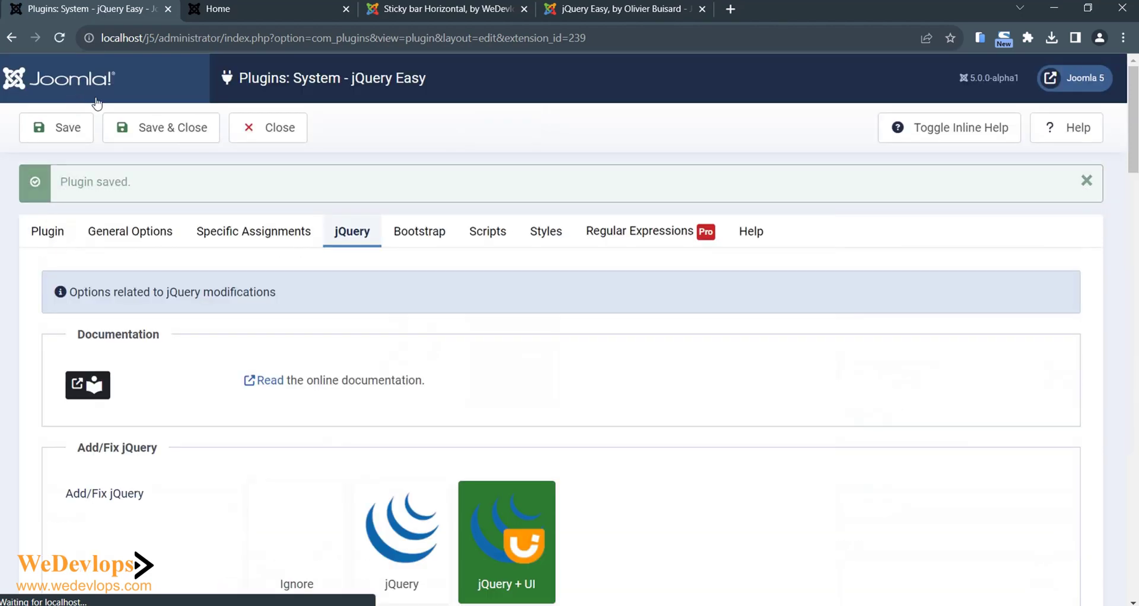
{"action": "left_click", "coordinate": [279, 13]}
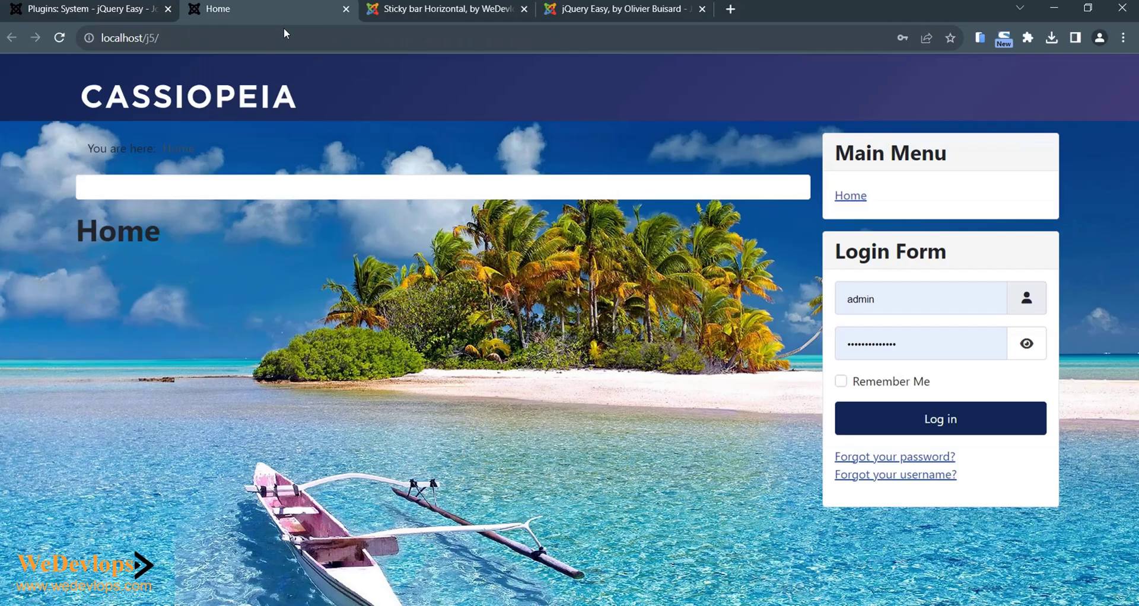
{"action": "key", "text": "F5"}
{"action": "left_click", "coordinate": [118, 13]}
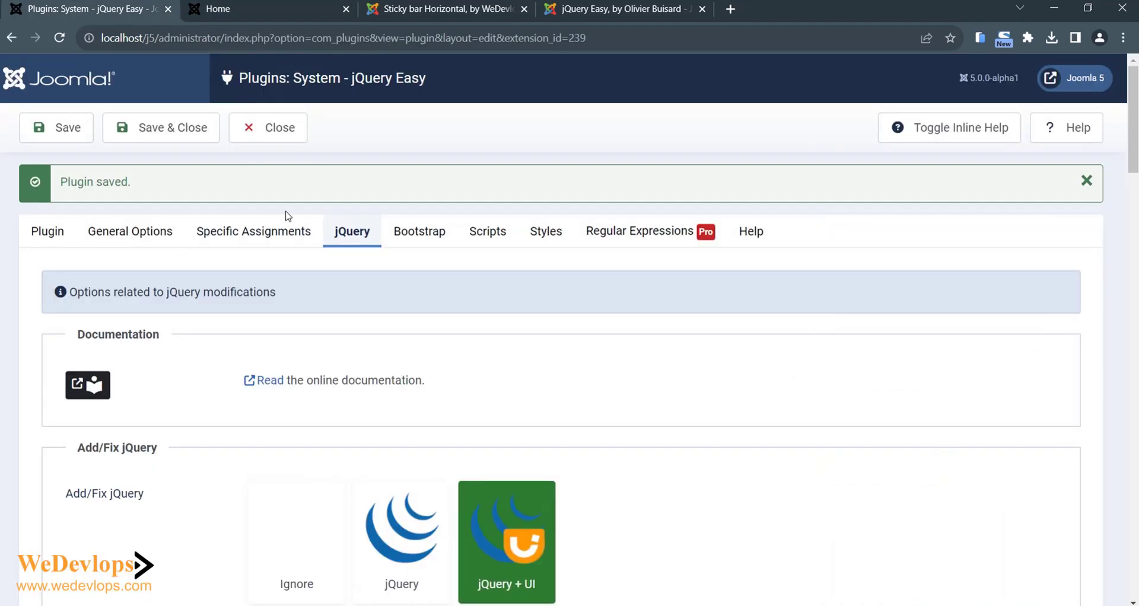
- Switch Add/Fix jQuery to plain jQuery, save, recheck the frontend, and close the plugin
{"action": "scroll", "coordinate": [447, 442], "scroll_direction": "down", "scroll_amount": 1}
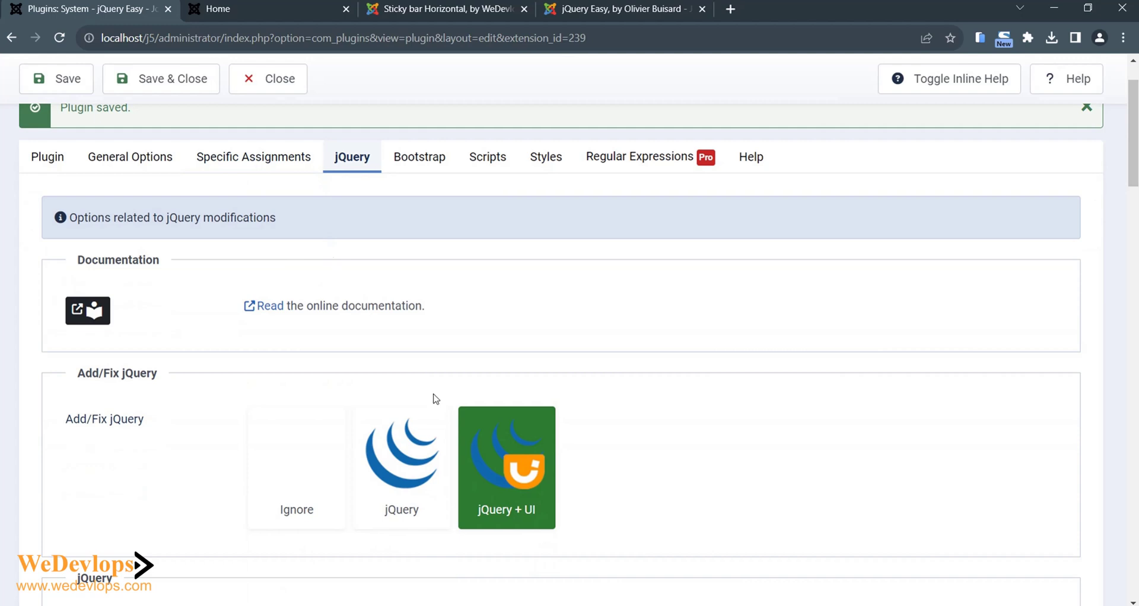
{"action": "left_click", "coordinate": [412, 471]}
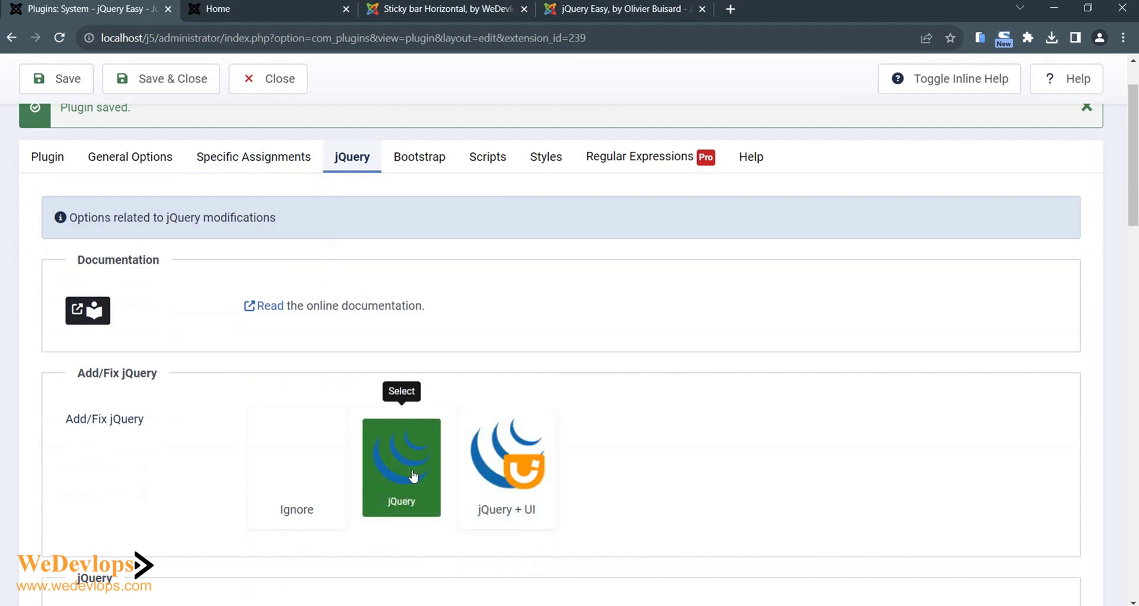
{"action": "left_click", "coordinate": [63, 82]}
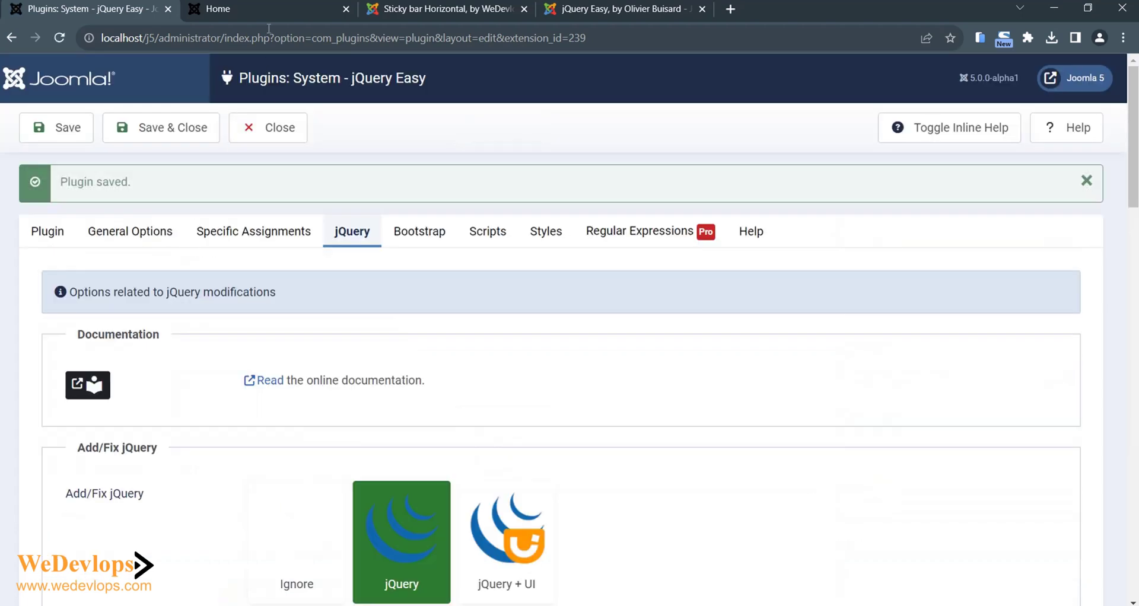
{"action": "left_click", "coordinate": [268, 13]}
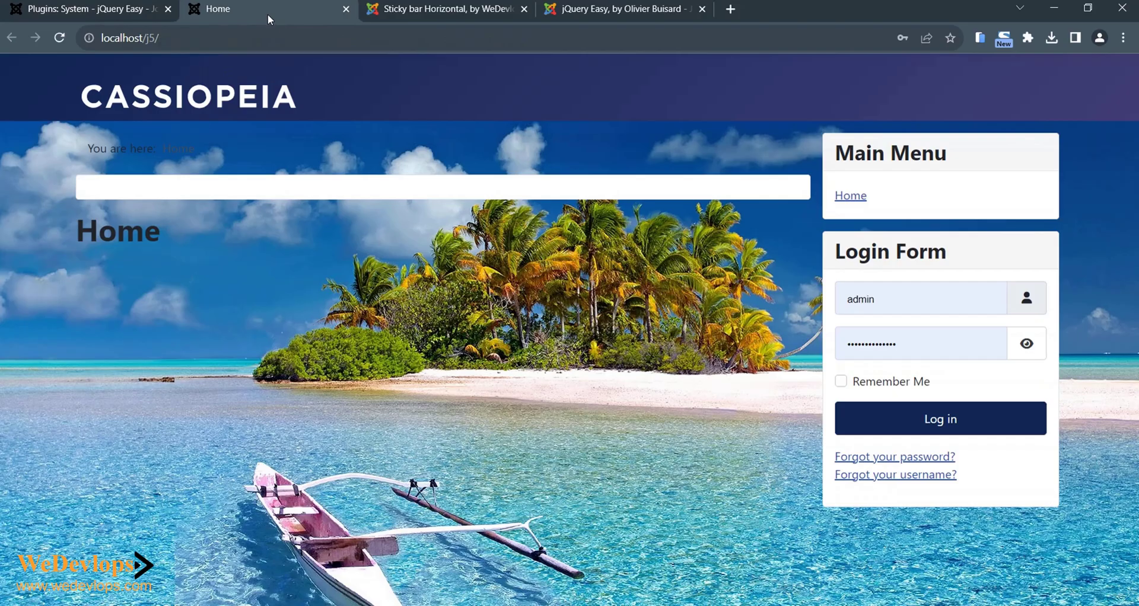
{"action": "left_click", "coordinate": [61, 38]}
{"action": "left_click", "coordinate": [96, 8]}
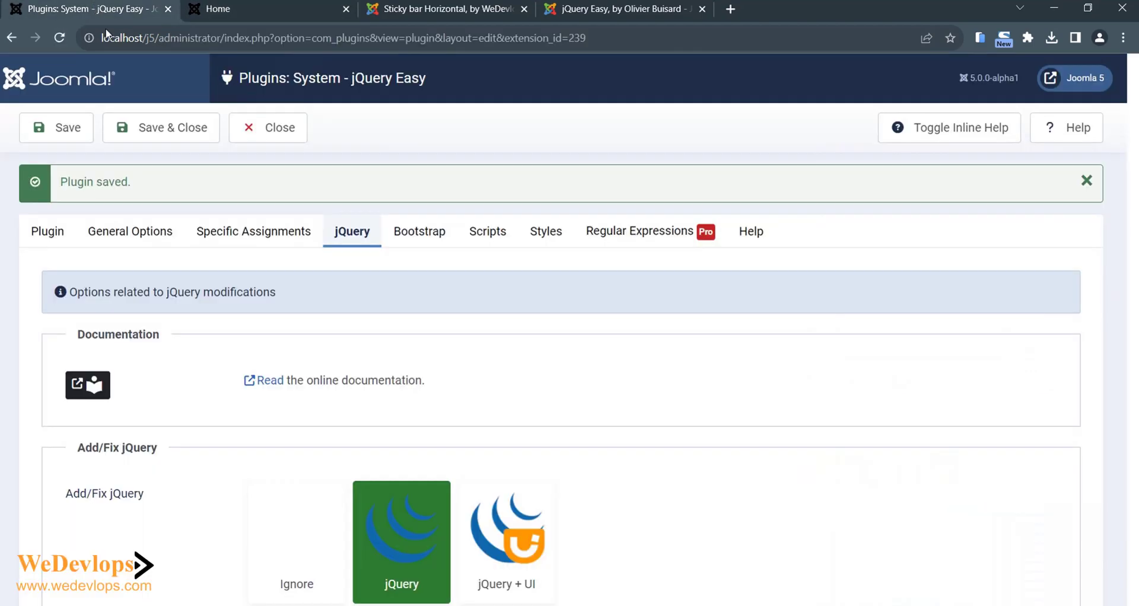
{"action": "left_click", "coordinate": [268, 140]}
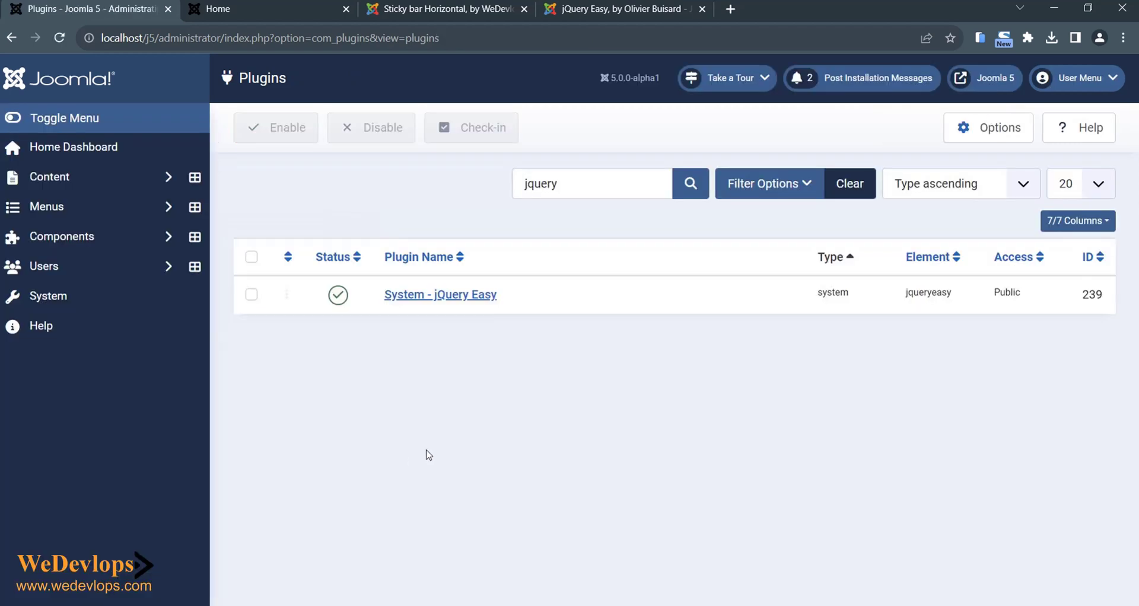
- Open the Sticky Bar Horizontal module from System > Content > Site Modules
{"action": "left_click", "coordinate": [67, 298]}
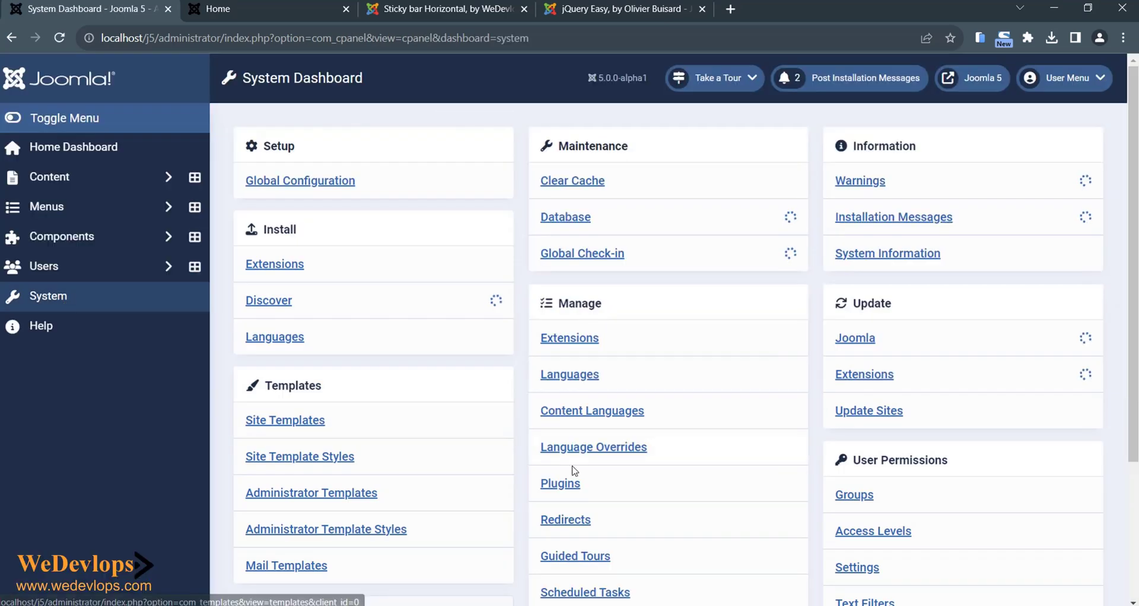
{"action": "scroll", "coordinate": [605, 460], "scroll_direction": "down", "scroll_amount": 3}
{"action": "left_click", "coordinate": [579, 443]}
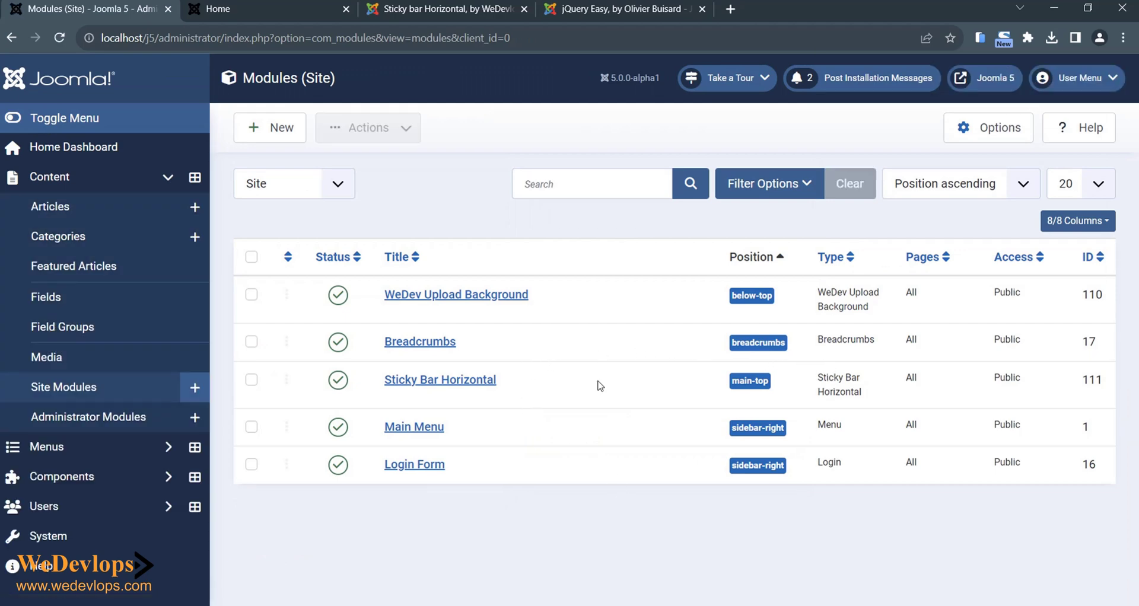
{"action": "left_click", "coordinate": [459, 381]}
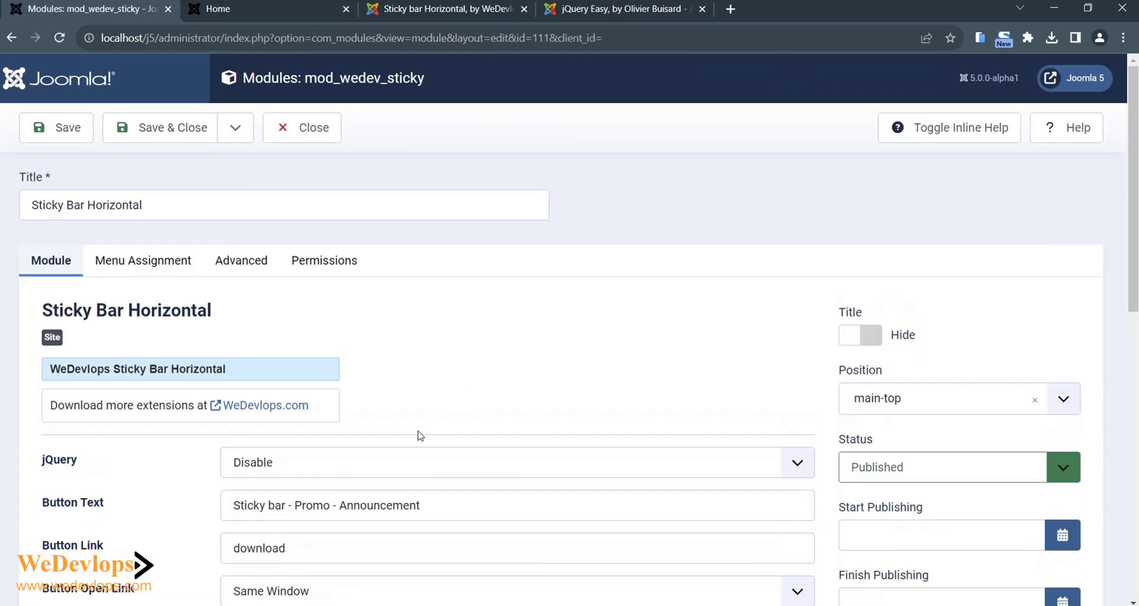
- Set the Sticky Bar Horizontal module's jQuery option to Enable and save it
{"action": "left_click", "coordinate": [293, 470]}
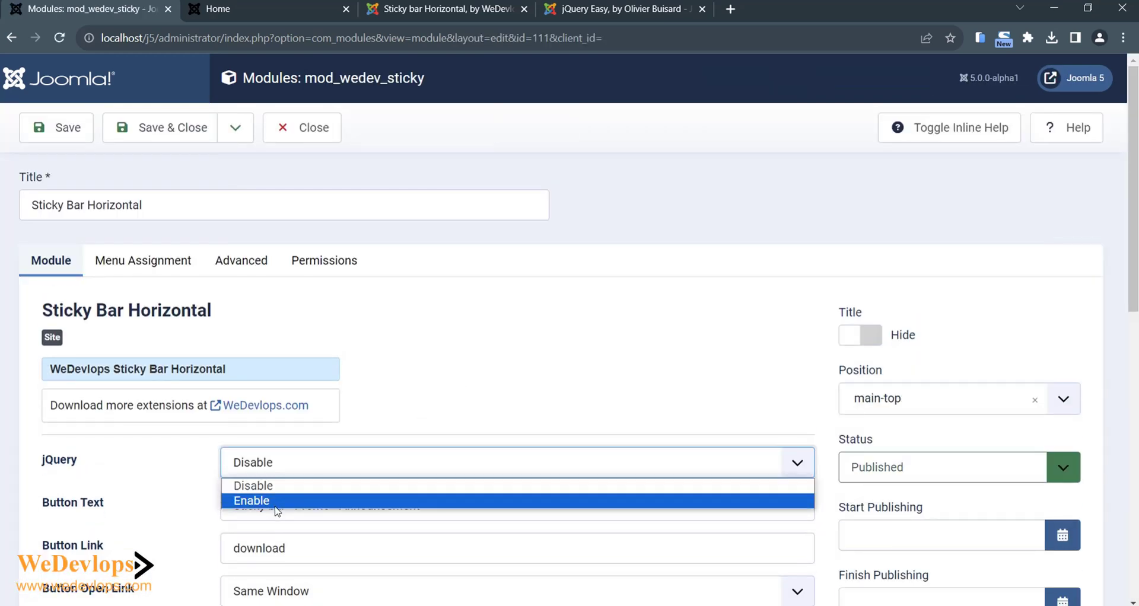
{"action": "left_click", "coordinate": [276, 502]}
{"action": "left_click", "coordinate": [44, 136]}
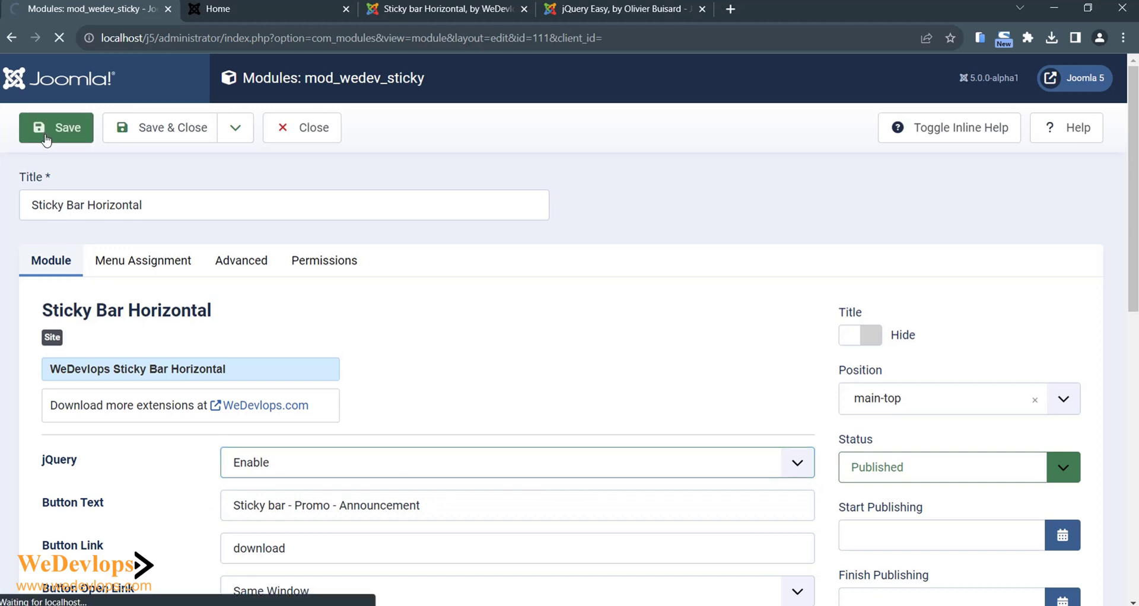
- Reload the frontend Home page to check the sticky bar, then return to the module's main settings
{"action": "left_click", "coordinate": [242, 6]}
{"action": "left_click", "coordinate": [58, 43]}
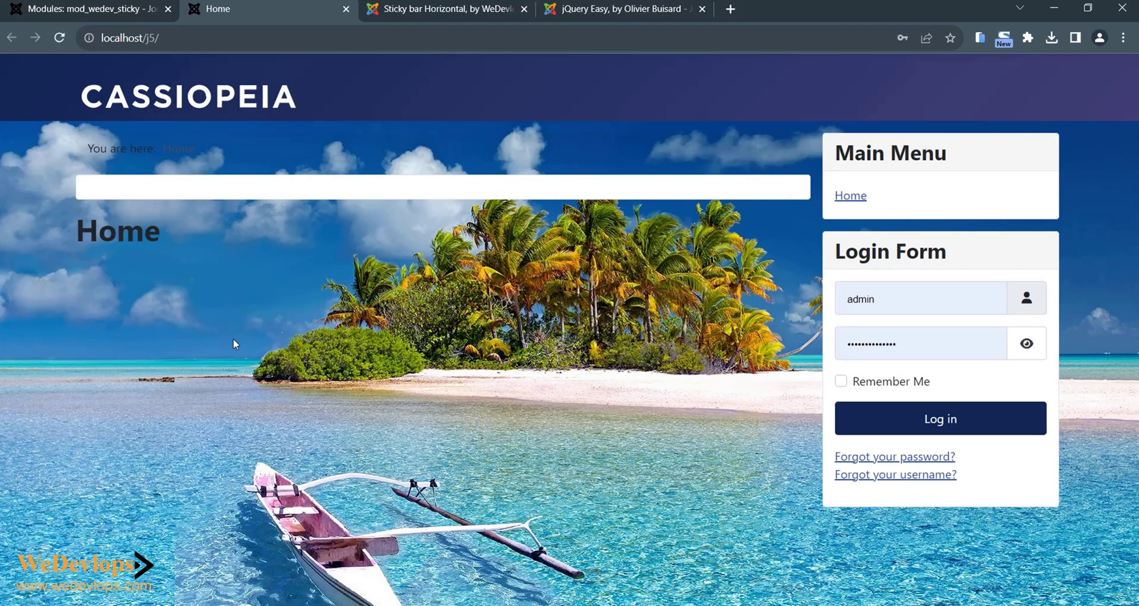
{"action": "left_click", "coordinate": [110, 9]}
{"action": "left_click", "coordinate": [38, 310]}
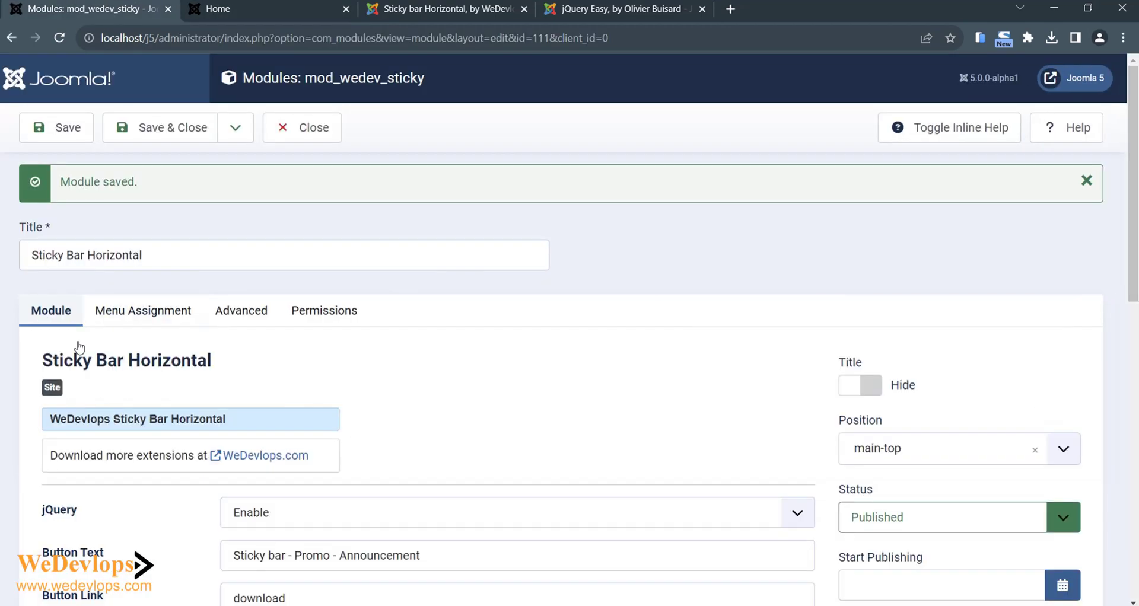
{"action": "scroll", "coordinate": [465, 492], "scroll_direction": "down", "scroll_amount": 3}
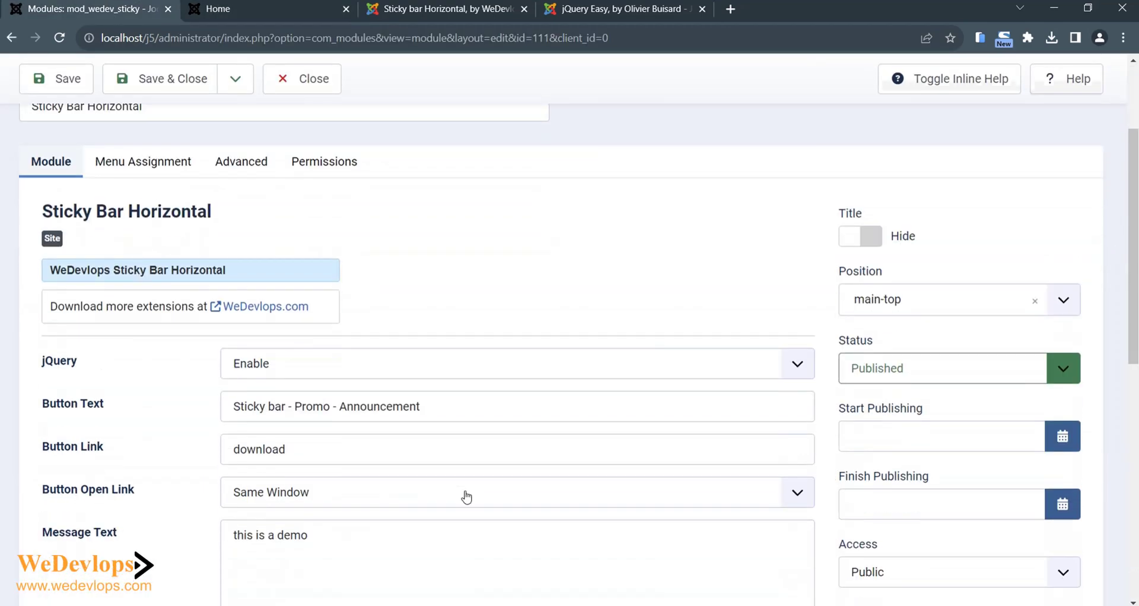
- Close the module editor and go to System > Plugins, filtered to jquery
{"action": "scroll", "coordinate": [466, 497], "scroll_direction": "up", "scroll_amount": 3}
{"action": "left_click", "coordinate": [306, 136]}
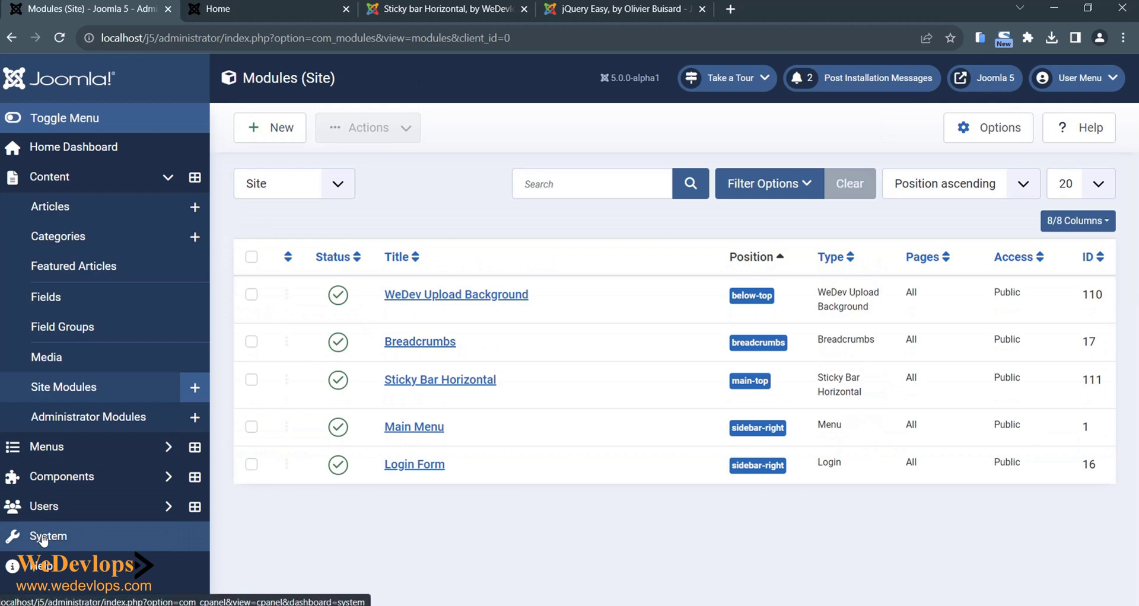
{"action": "left_click", "coordinate": [43, 537]}
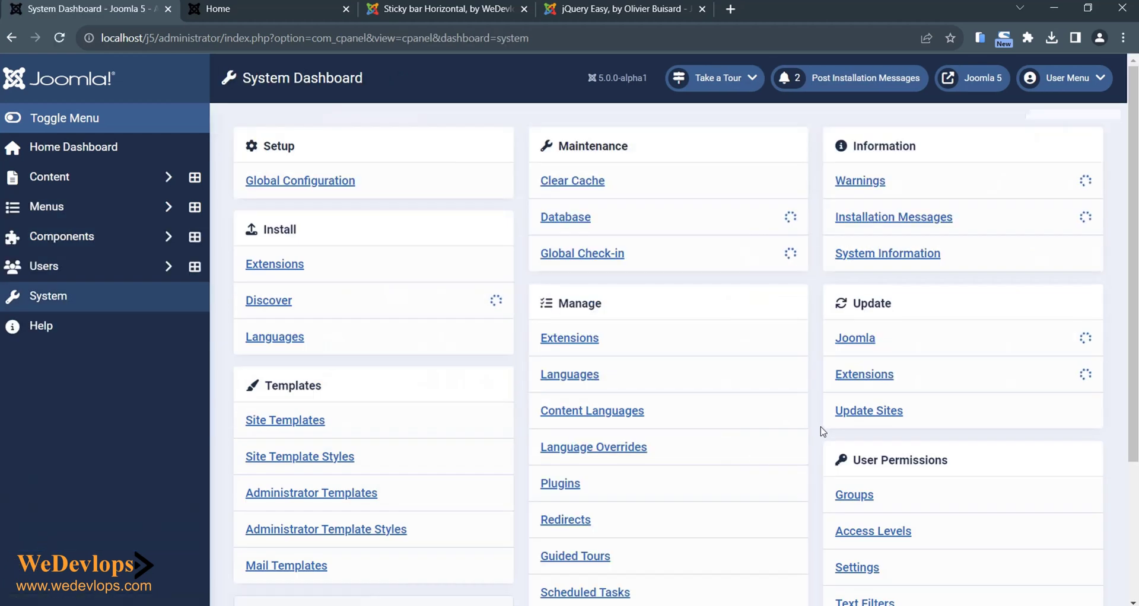
{"action": "left_click", "coordinate": [560, 483]}
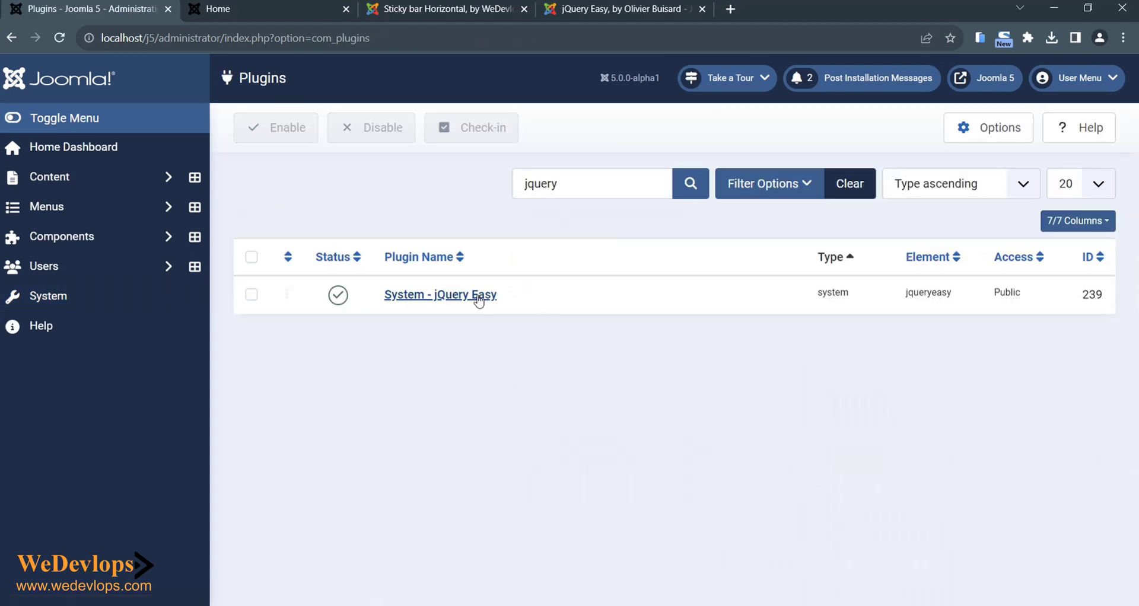
- In the jQuery Easy plugin, set the jQuery version to Joomla! framework
{"action": "left_click", "coordinate": [478, 299]}
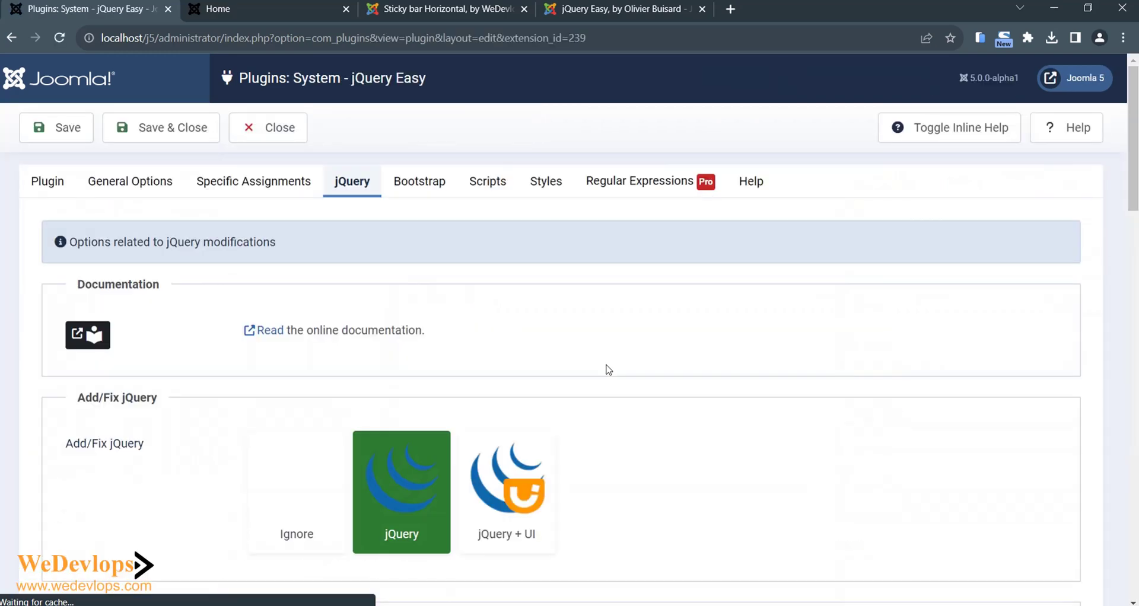
{"action": "scroll", "coordinate": [740, 388], "scroll_direction": "down", "scroll_amount": 5}
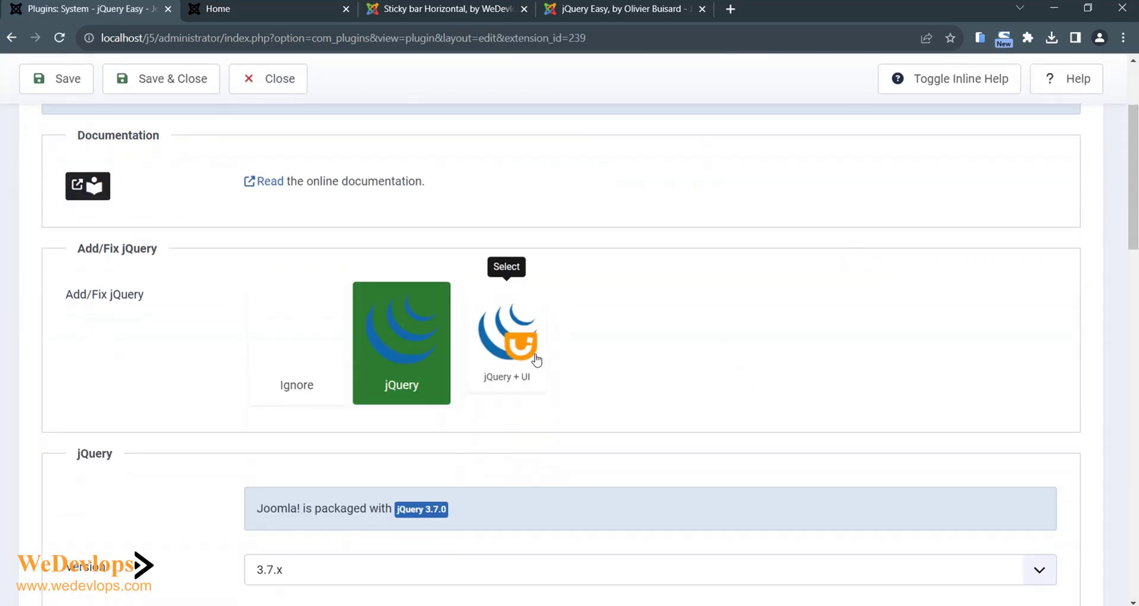
{"action": "left_click", "coordinate": [373, 433]}
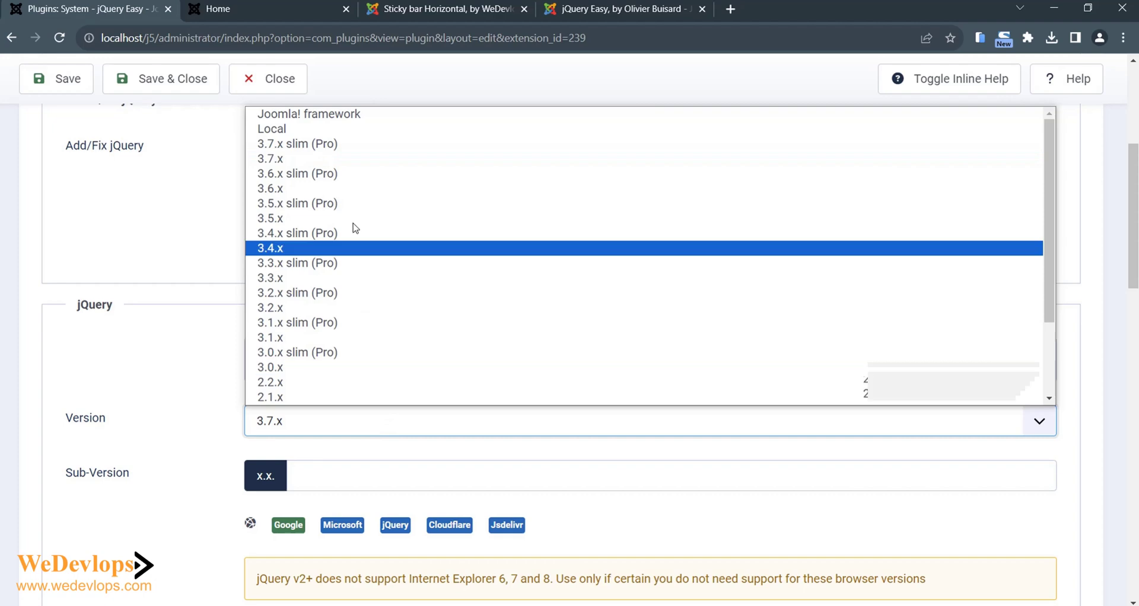
{"action": "left_click", "coordinate": [379, 114]}
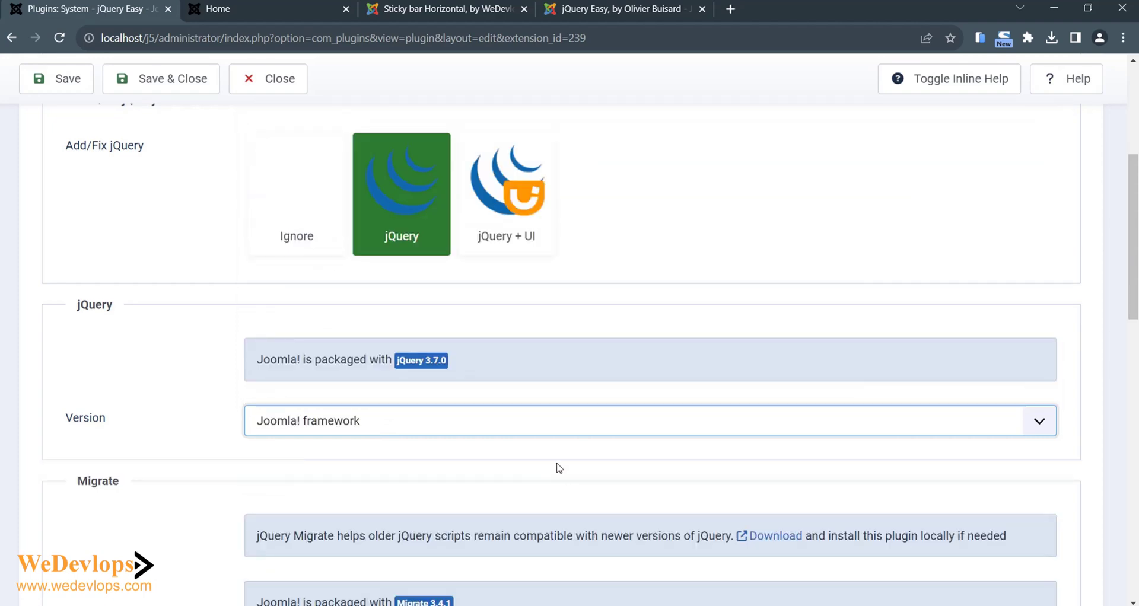
- Set the Migrate version to Joomla! framework and save the plugin settings
{"action": "scroll", "coordinate": [556, 466], "scroll_direction": "down", "scroll_amount": 7}
{"action": "scroll", "coordinate": [556, 465], "scroll_direction": "down", "scroll_amount": 1}
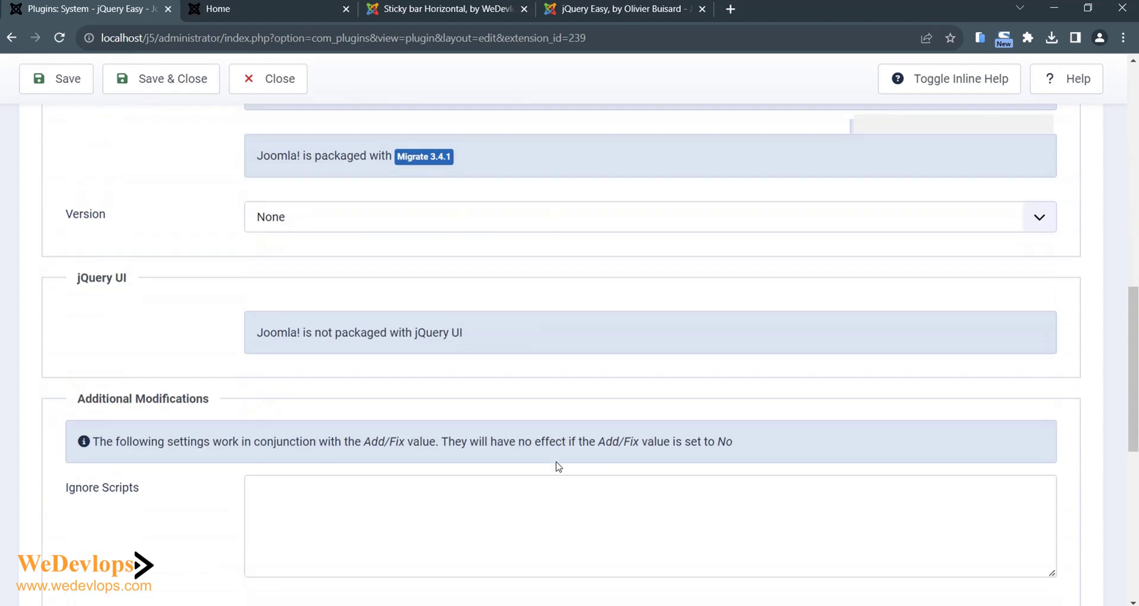
{"action": "left_click", "coordinate": [280, 229]}
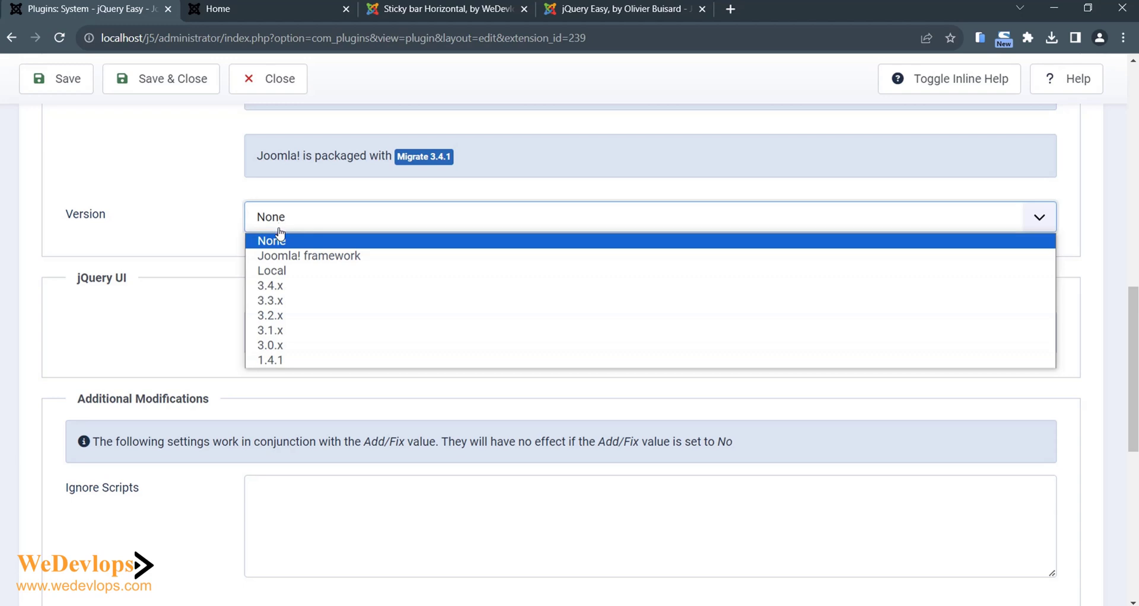
{"action": "left_click", "coordinate": [282, 255]}
{"action": "scroll", "coordinate": [486, 420], "scroll_direction": "down", "scroll_amount": 4}
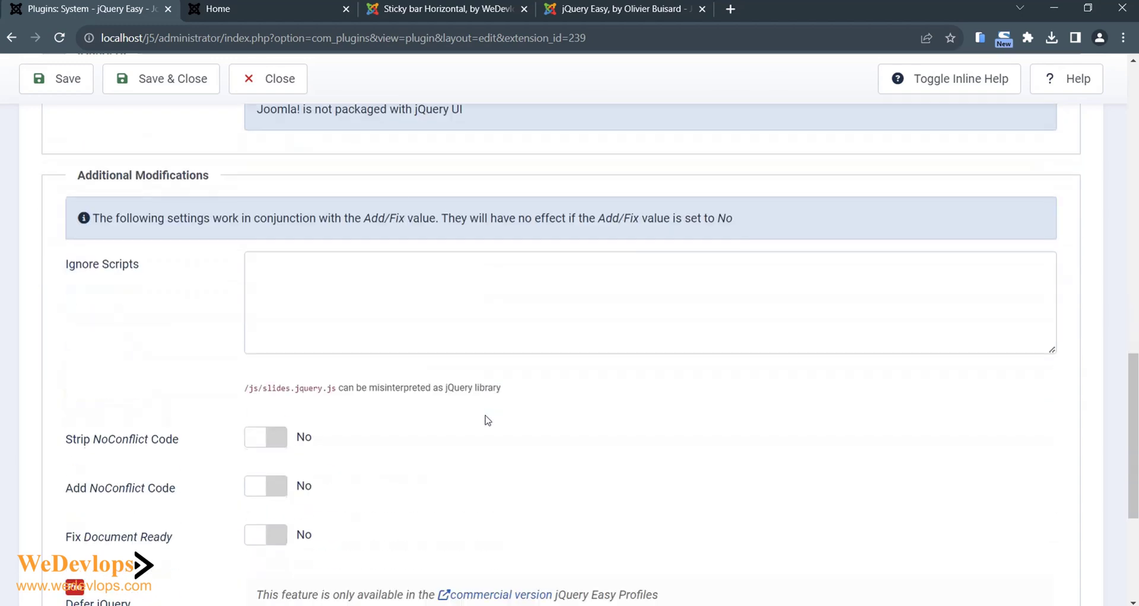
{"action": "scroll", "coordinate": [486, 420], "scroll_direction": "down", "scroll_amount": 4}
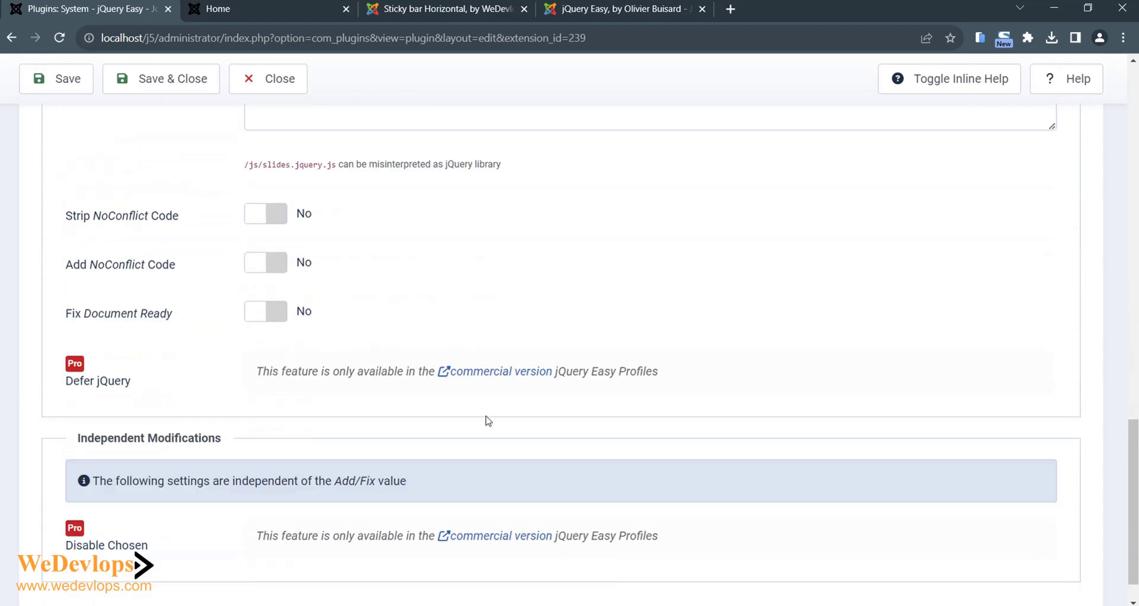
{"action": "scroll", "coordinate": [487, 421], "scroll_direction": "down", "scroll_amount": 1}
{"action": "scroll", "coordinate": [488, 421], "scroll_direction": "up", "scroll_amount": 12}
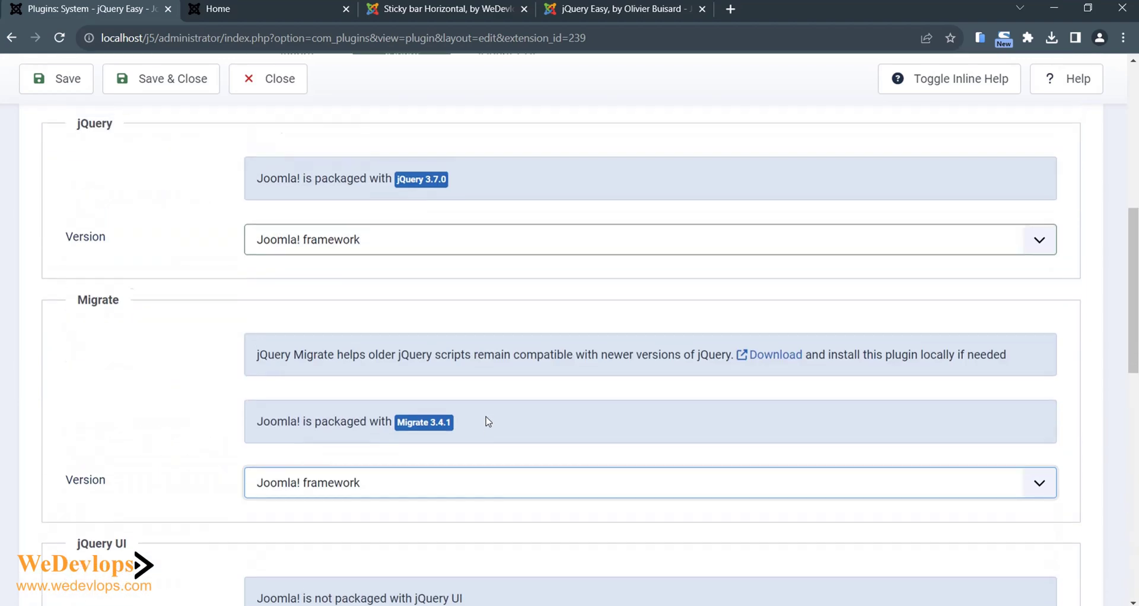
{"action": "scroll", "coordinate": [487, 421], "scroll_direction": "up", "scroll_amount": 9}
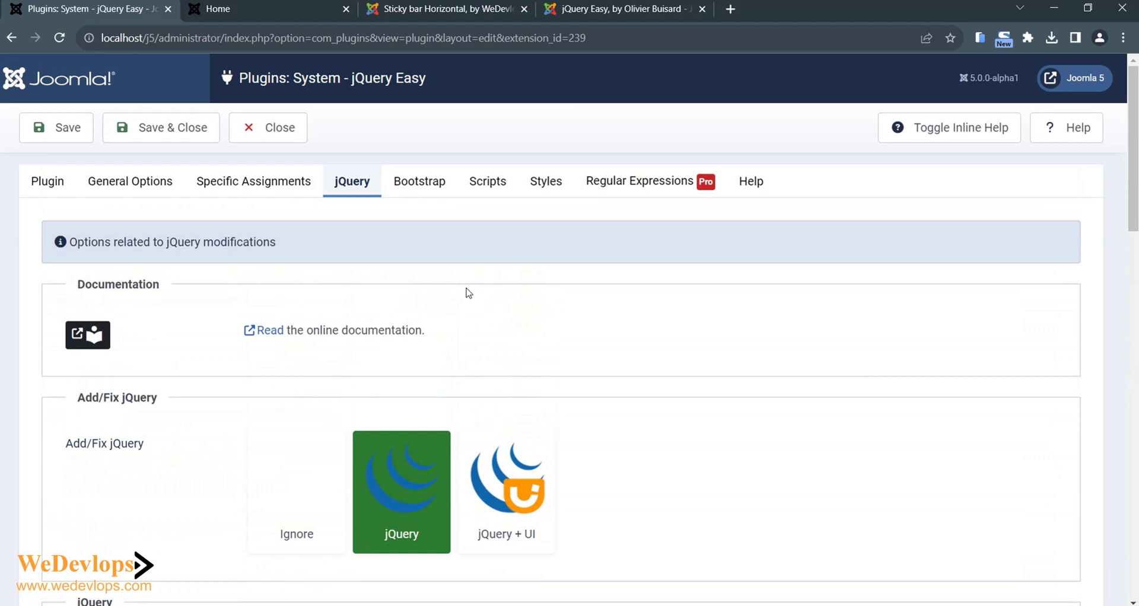
{"action": "left_click", "coordinate": [64, 139]}
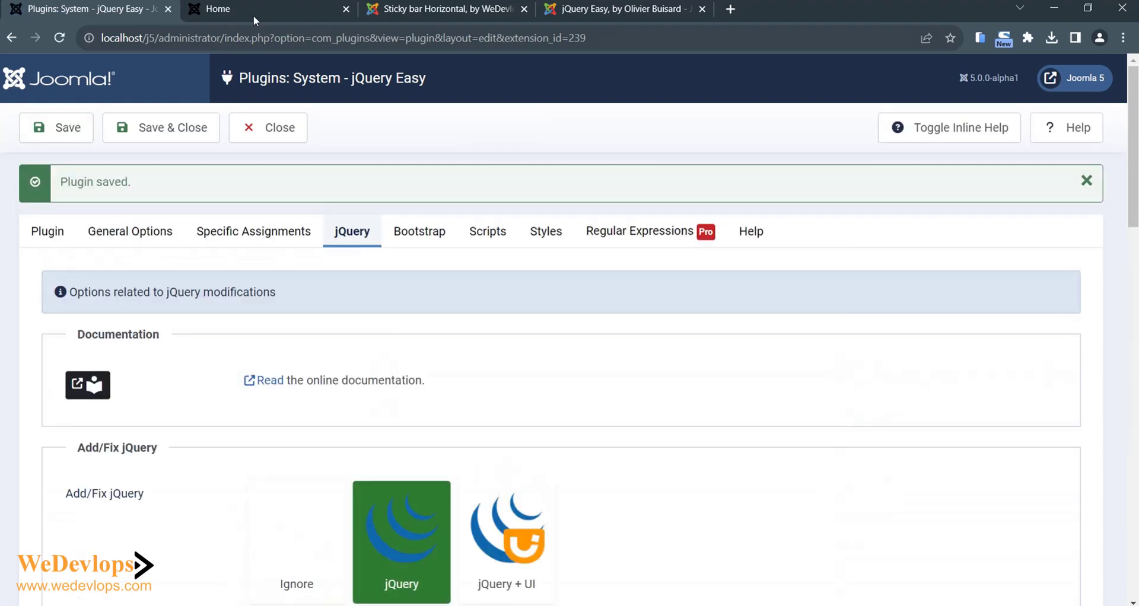
- Reload the Cassiopeia home page and toggle the sticky bar with HIDE and SHOW INFO twice
{"action": "left_click", "coordinate": [254, 13]}
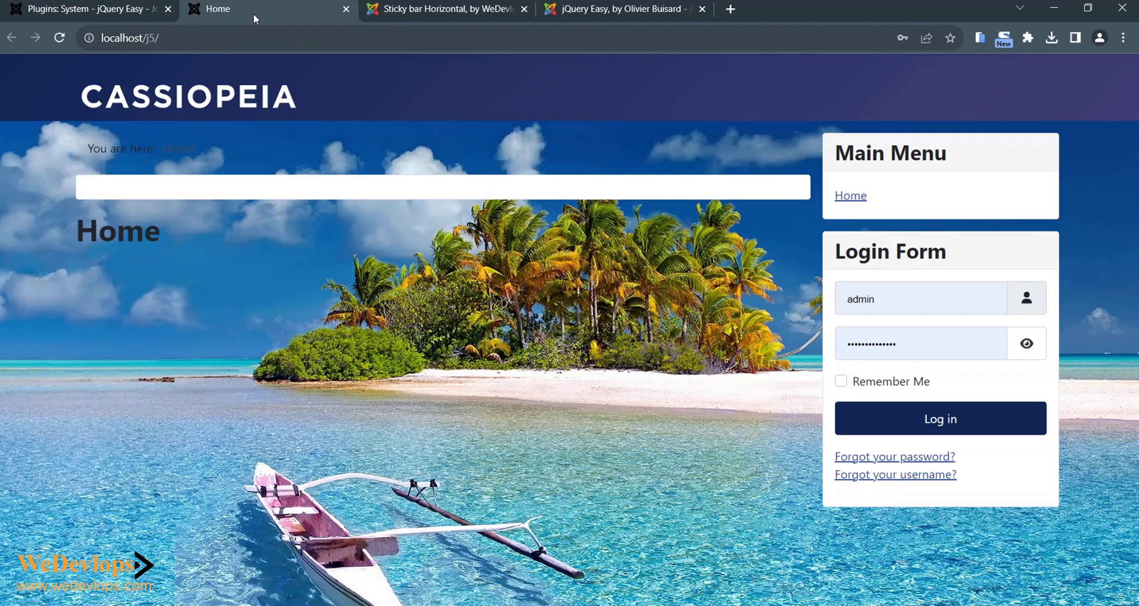
{"action": "left_click", "coordinate": [59, 38]}
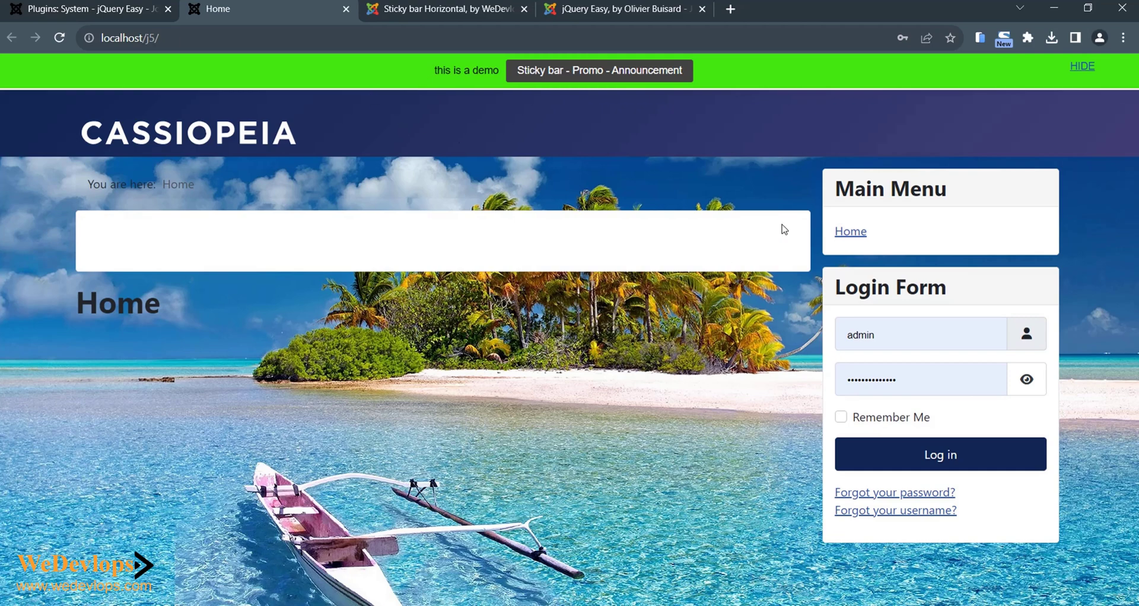
{"action": "left_click", "coordinate": [1081, 66]}
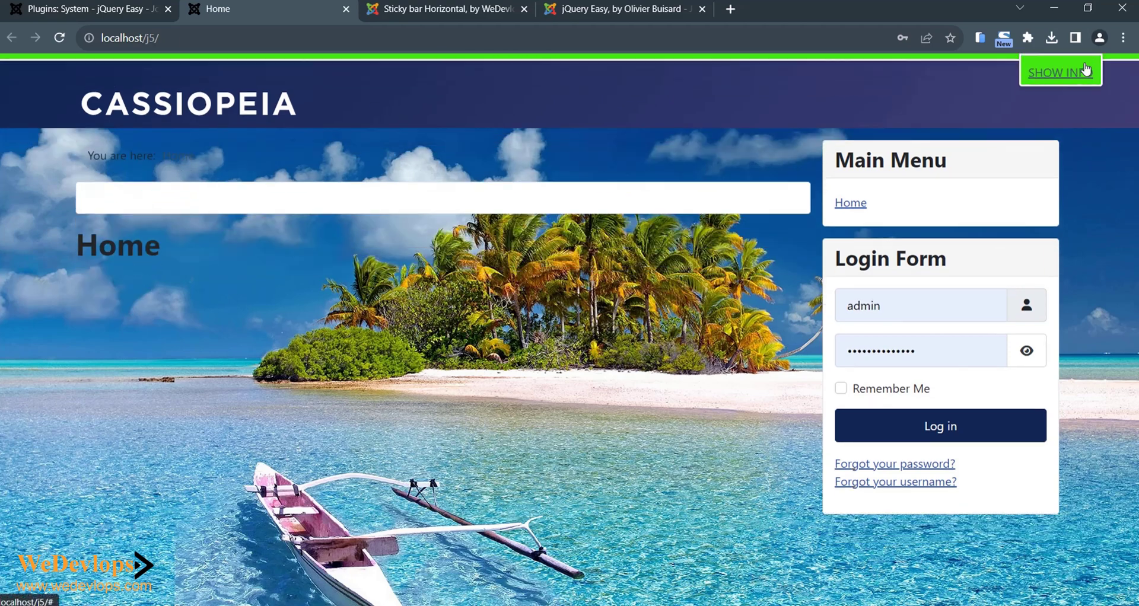
{"action": "left_click", "coordinate": [1079, 80]}
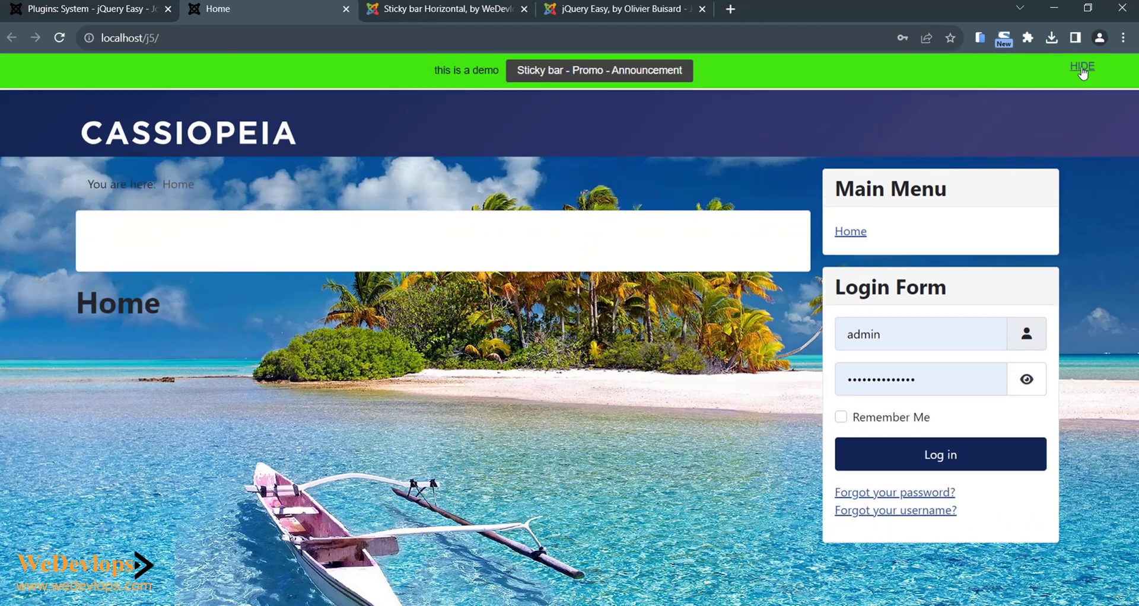
{"action": "left_click", "coordinate": [1082, 66]}
{"action": "left_click", "coordinate": [1085, 72]}
- Close the jQuery Easy plugin and open Sticky Bar Horizontal from System > Site Modules
{"action": "left_click", "coordinate": [93, 9]}
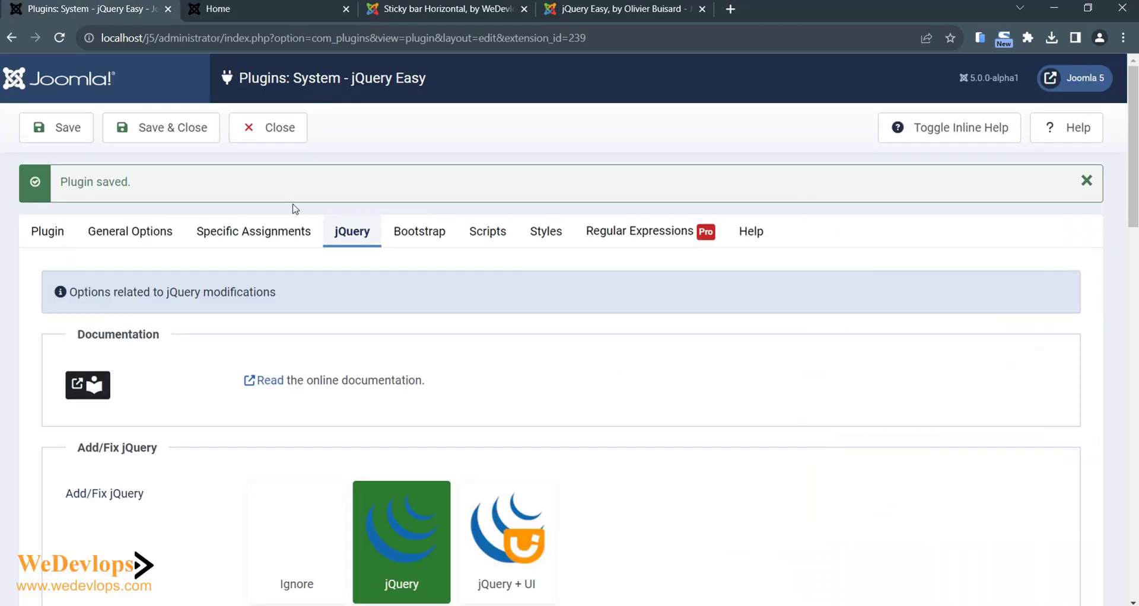
{"action": "left_click", "coordinate": [286, 132]}
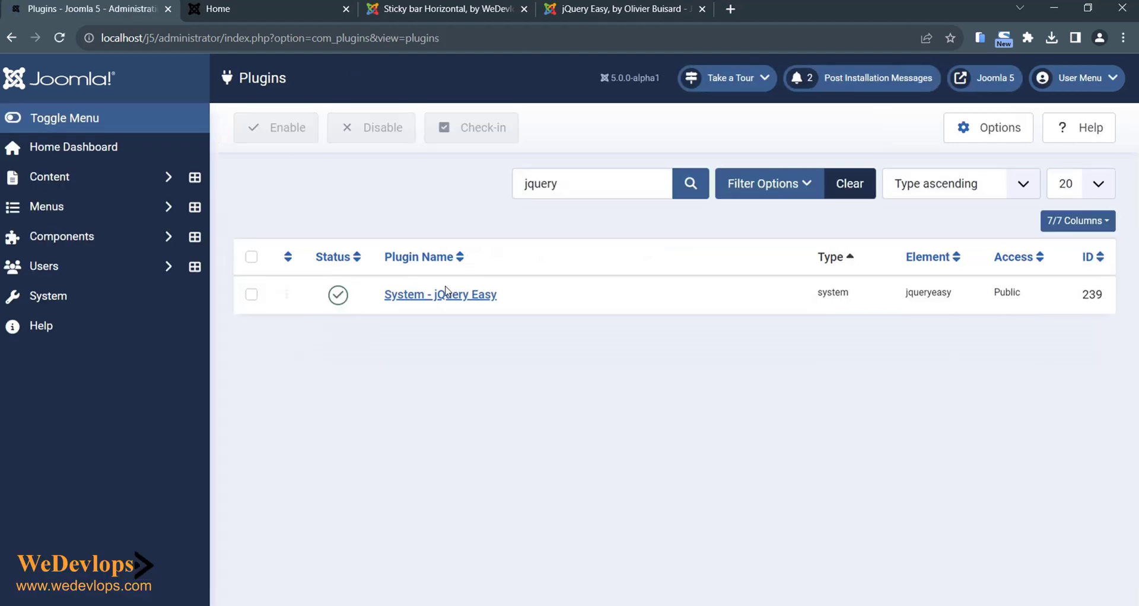
{"action": "left_click", "coordinate": [55, 305]}
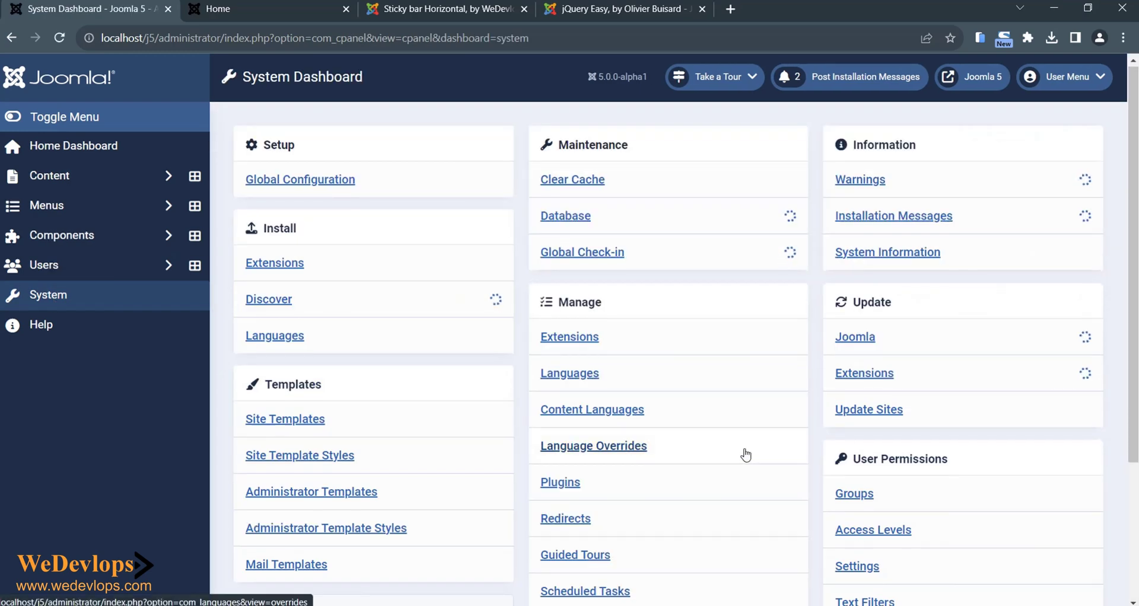
{"action": "scroll", "coordinate": [596, 498], "scroll_direction": "down", "scroll_amount": 3}
{"action": "left_click", "coordinate": [588, 480]}
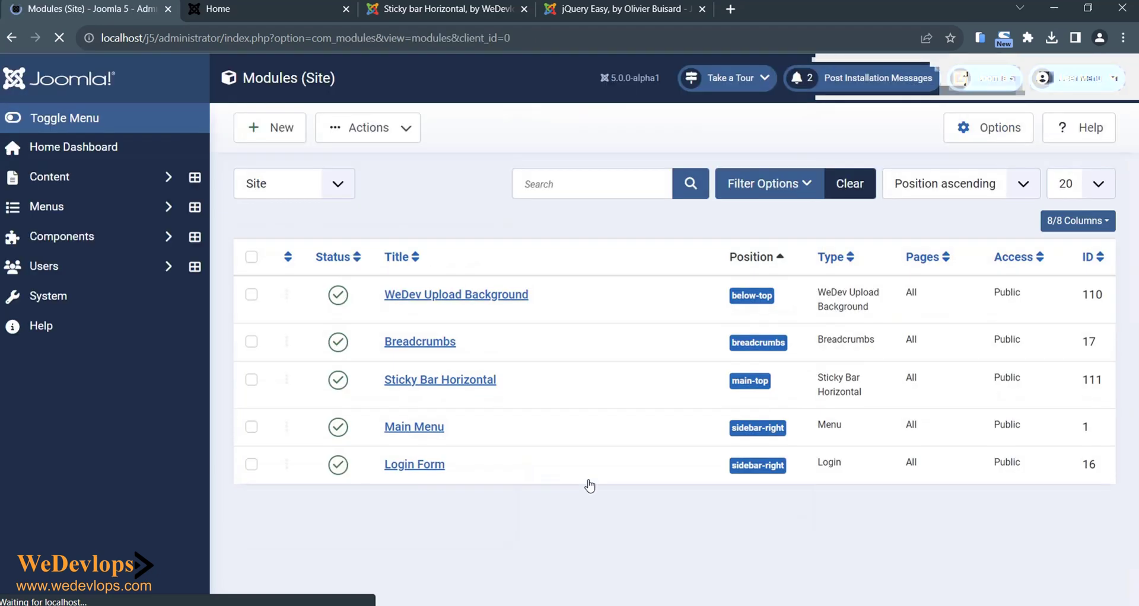
{"action": "left_click", "coordinate": [449, 386]}
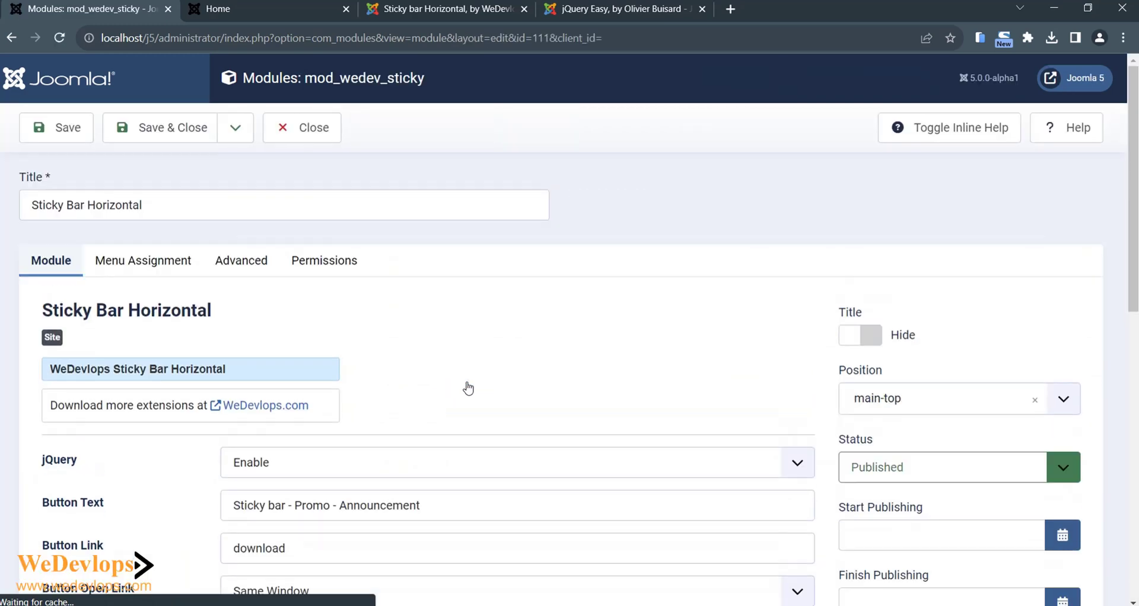
- Set the Bar Background Color to red #E8271A and save the module
{"action": "scroll", "coordinate": [633, 350], "scroll_direction": "down", "scroll_amount": 1}
{"action": "scroll", "coordinate": [633, 349], "scroll_direction": "down", "scroll_amount": 8}
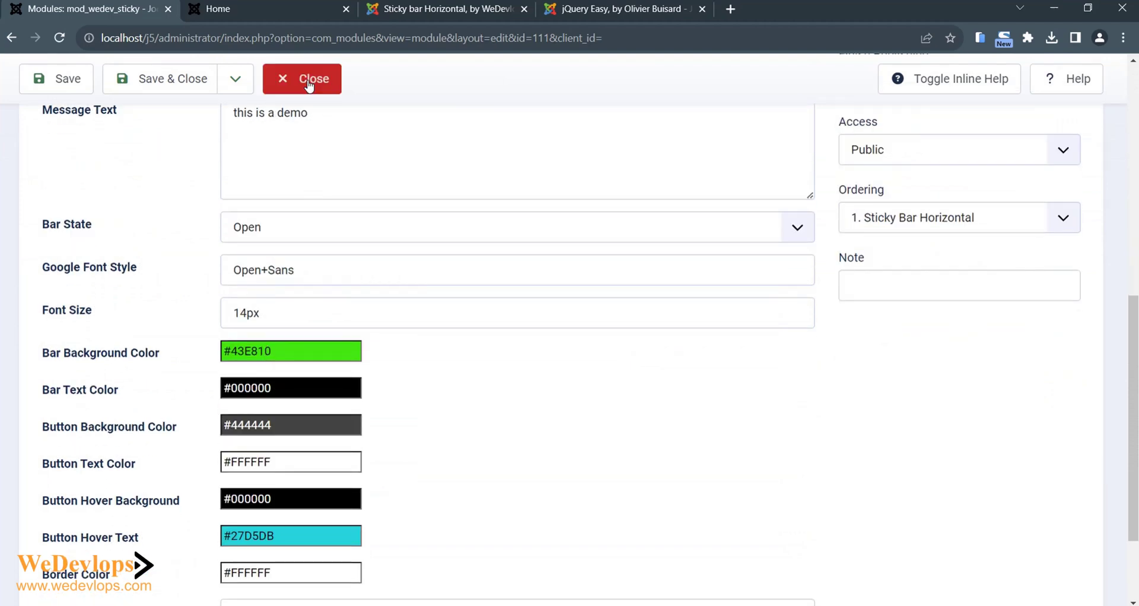
{"action": "left_click", "coordinate": [295, 350]}
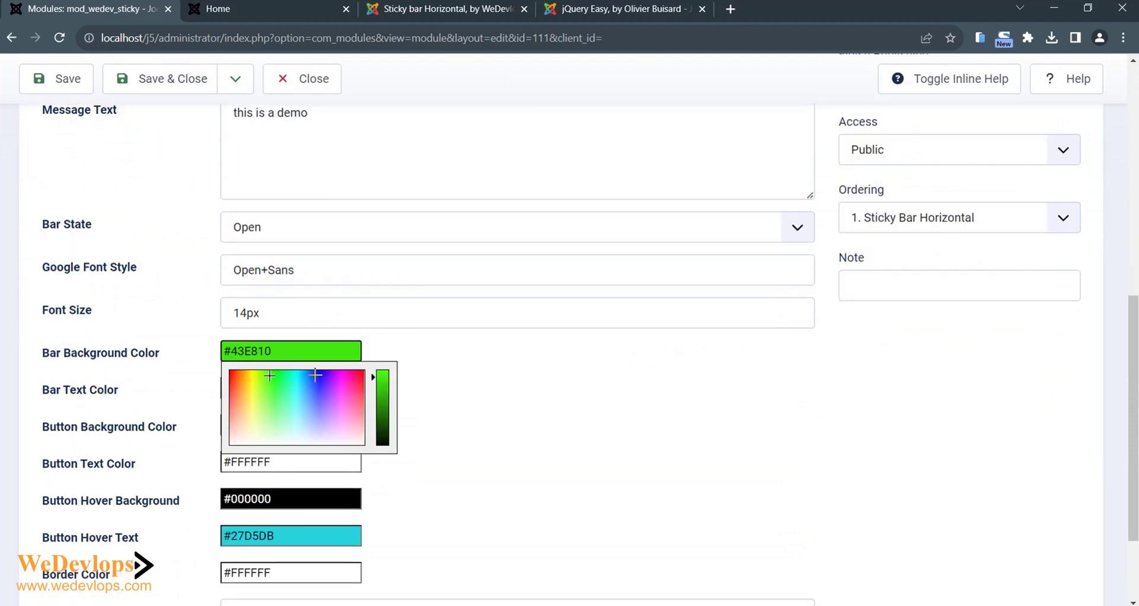
{"action": "left_click", "coordinate": [231, 379]}
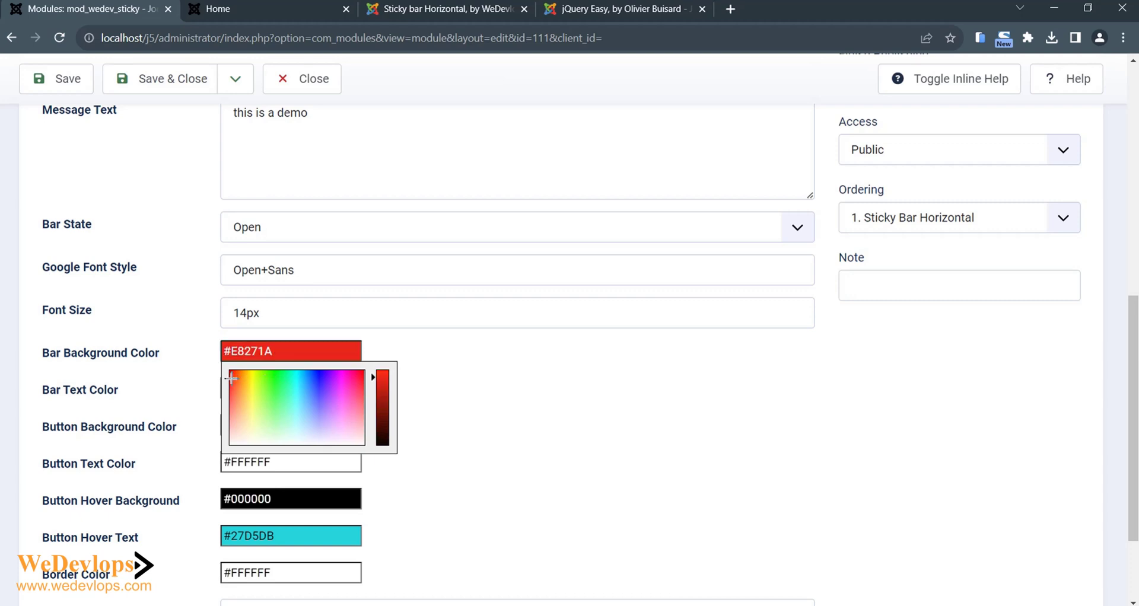
{"action": "left_click", "coordinate": [466, 379]}
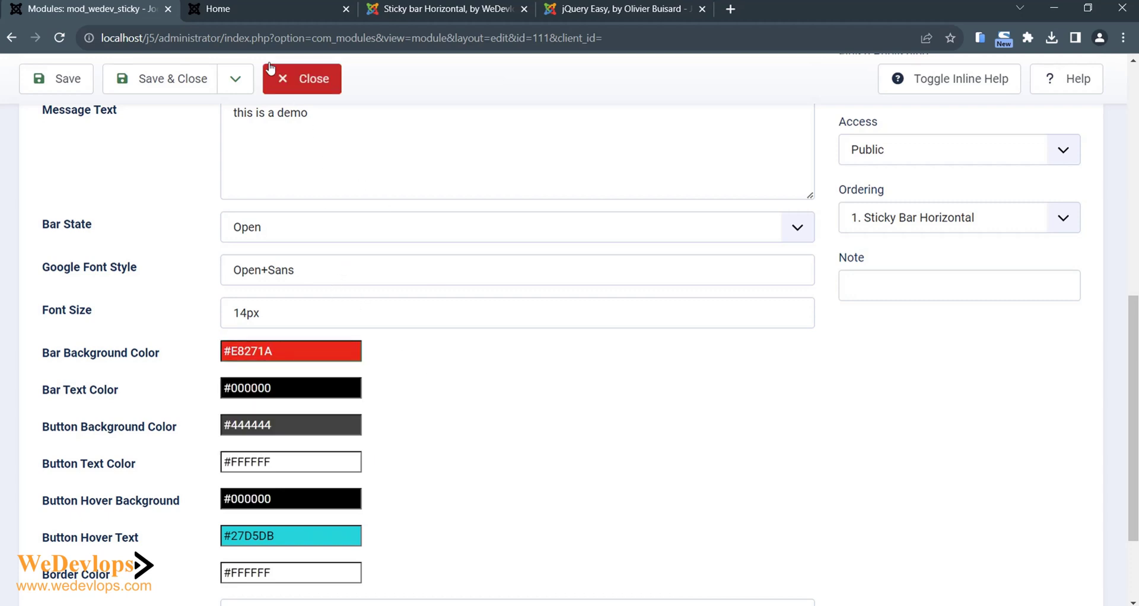
{"action": "left_click", "coordinate": [259, 9]}
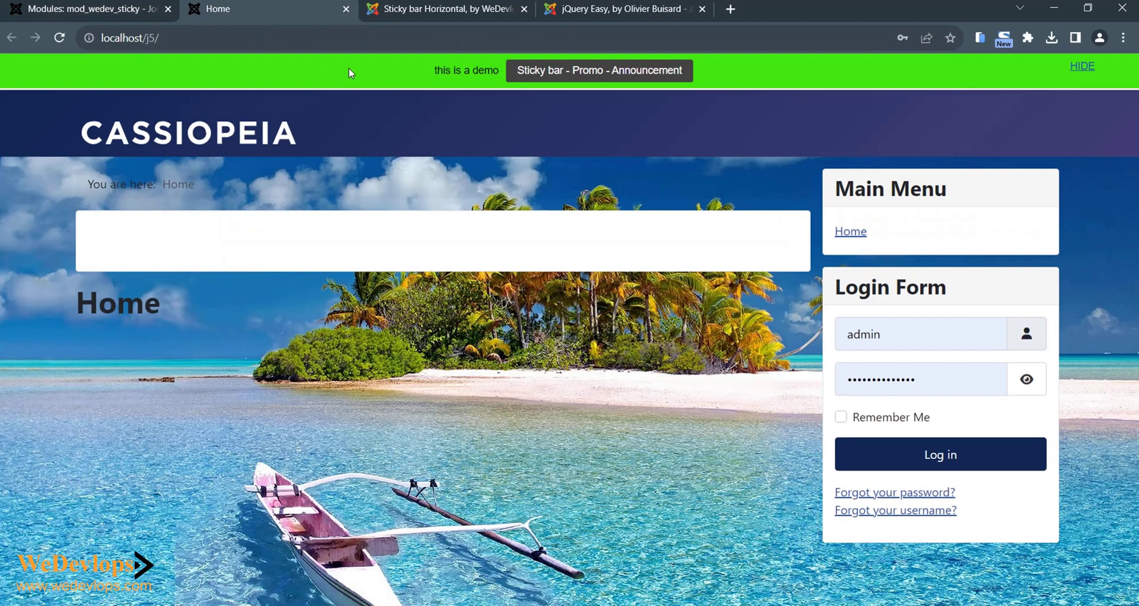
{"action": "left_click", "coordinate": [108, 9]}
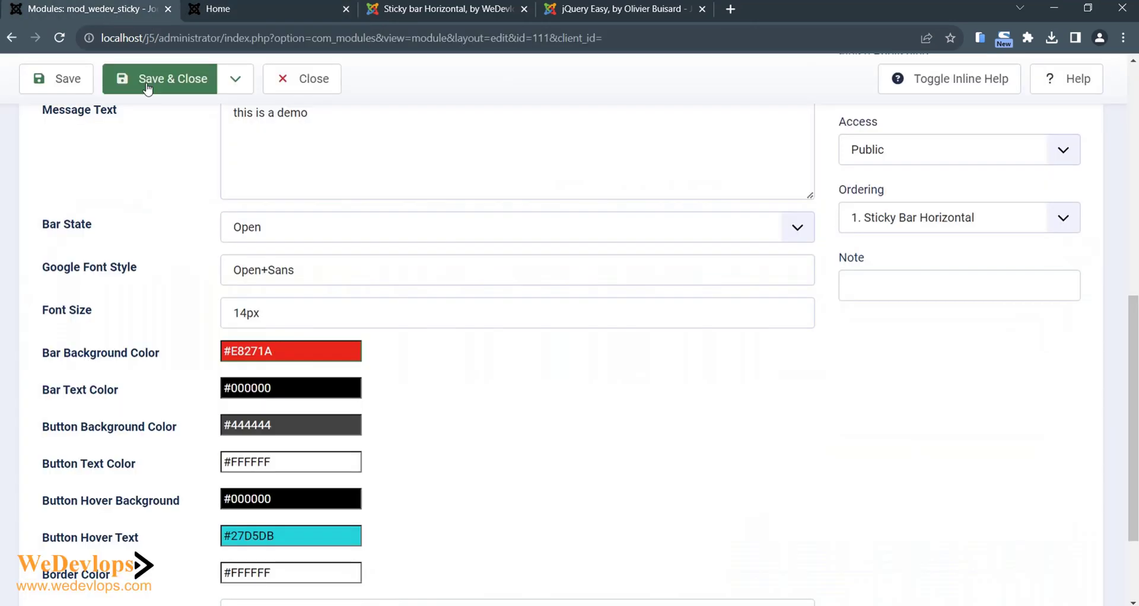
{"action": "left_click", "coordinate": [60, 84]}
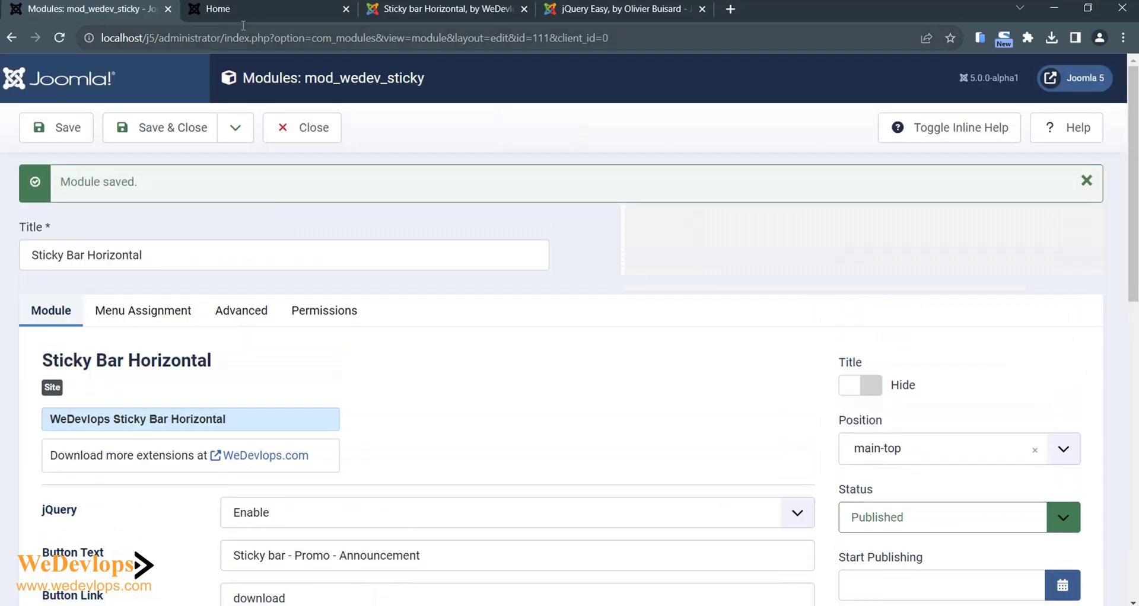
- Reload the home page to confirm the red bar, then return to the module settings
{"action": "left_click", "coordinate": [244, 10]}
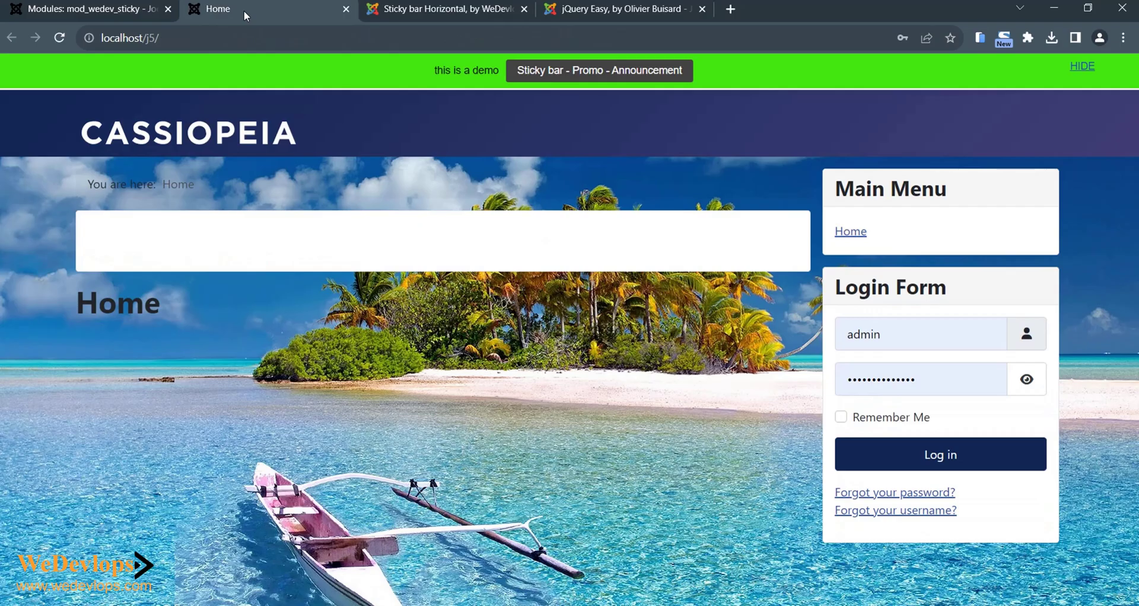
{"action": "left_click", "coordinate": [59, 38]}
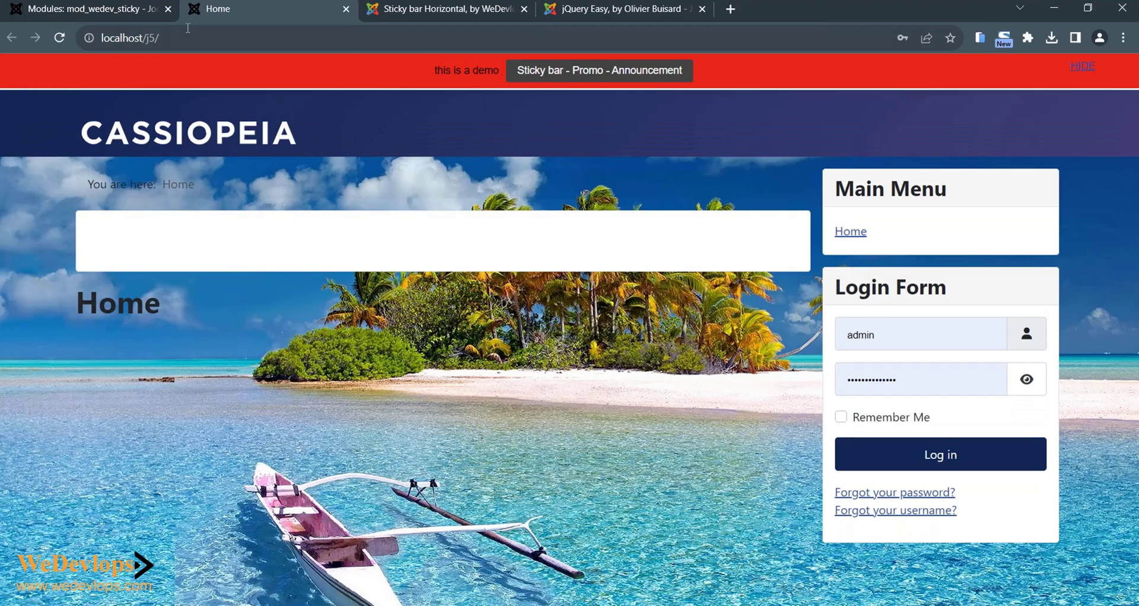
{"action": "left_click", "coordinate": [108, 10]}
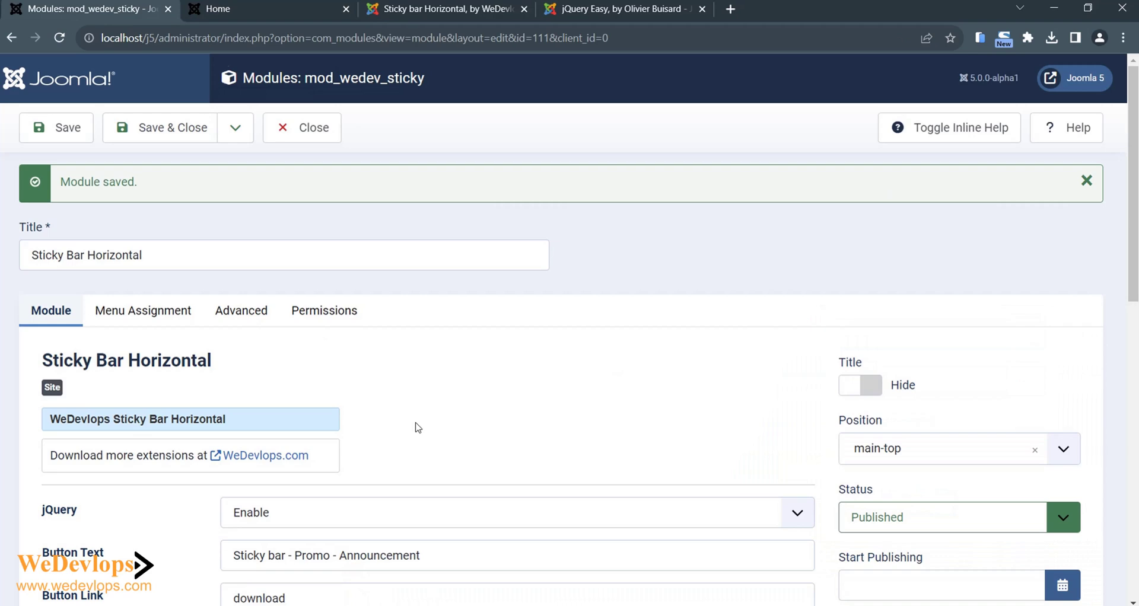
- Set the Button Background Color to bright green #28ED21
{"action": "scroll", "coordinate": [418, 427], "scroll_direction": "down", "scroll_amount": 10}
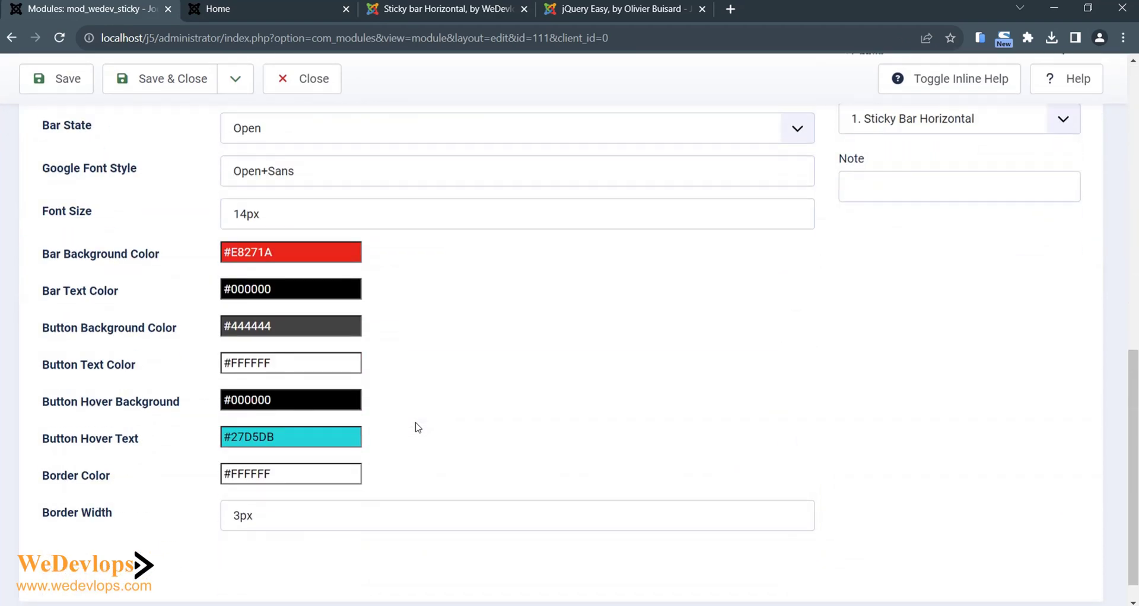
{"action": "left_click", "coordinate": [281, 331]}
{"action": "left_click", "coordinate": [274, 356]}
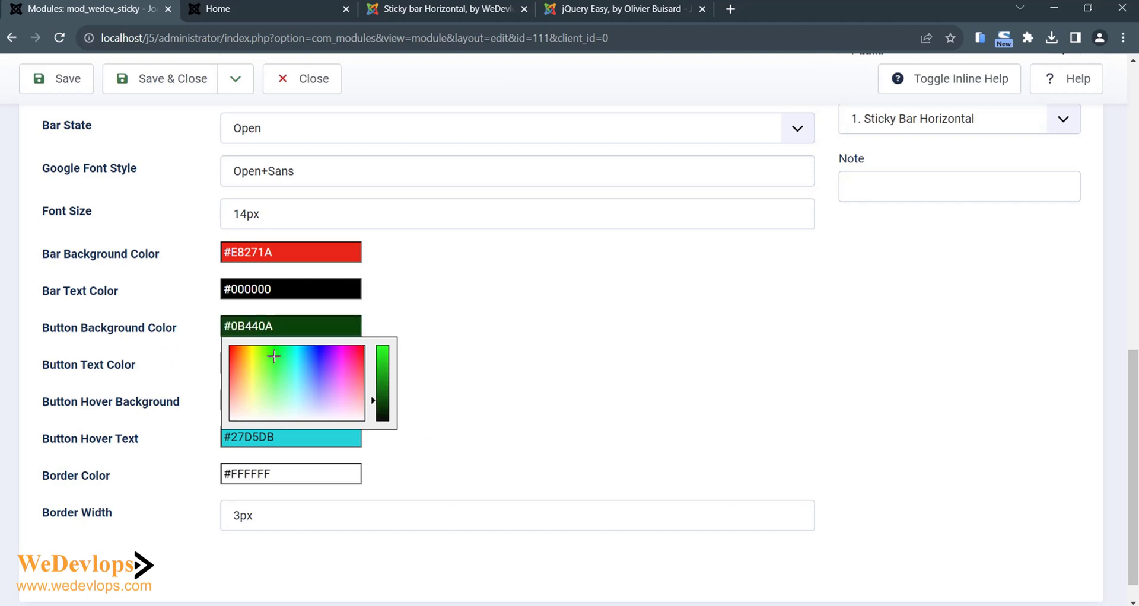
{"action": "left_click", "coordinate": [384, 357]}
{"action": "left_click", "coordinate": [470, 319]}
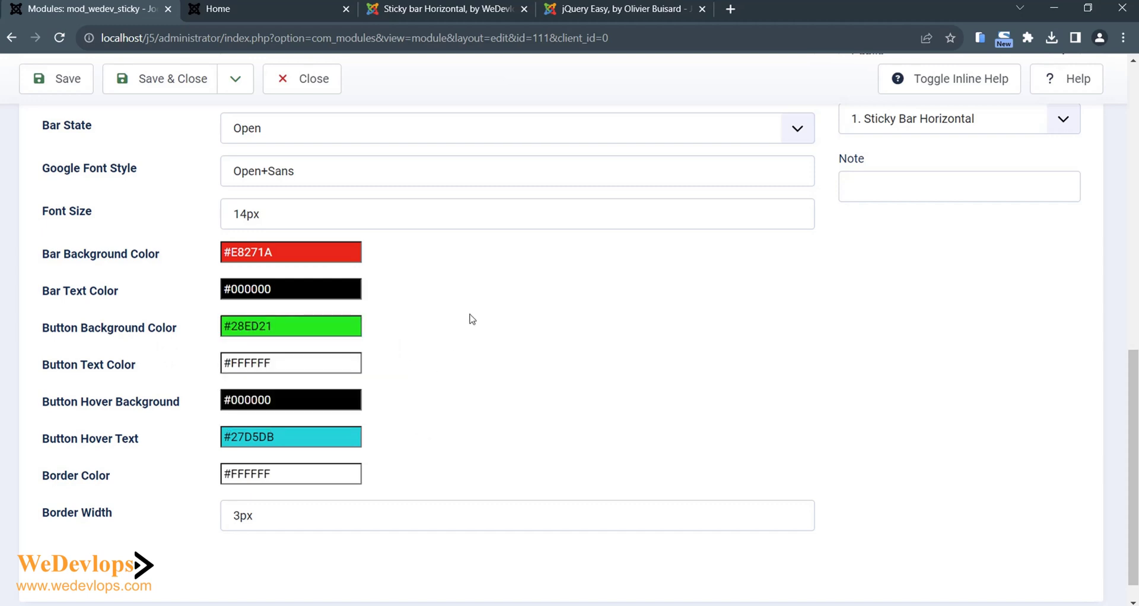
- Save the module and reload the home page to see the green button
{"action": "left_click", "coordinate": [52, 90]}
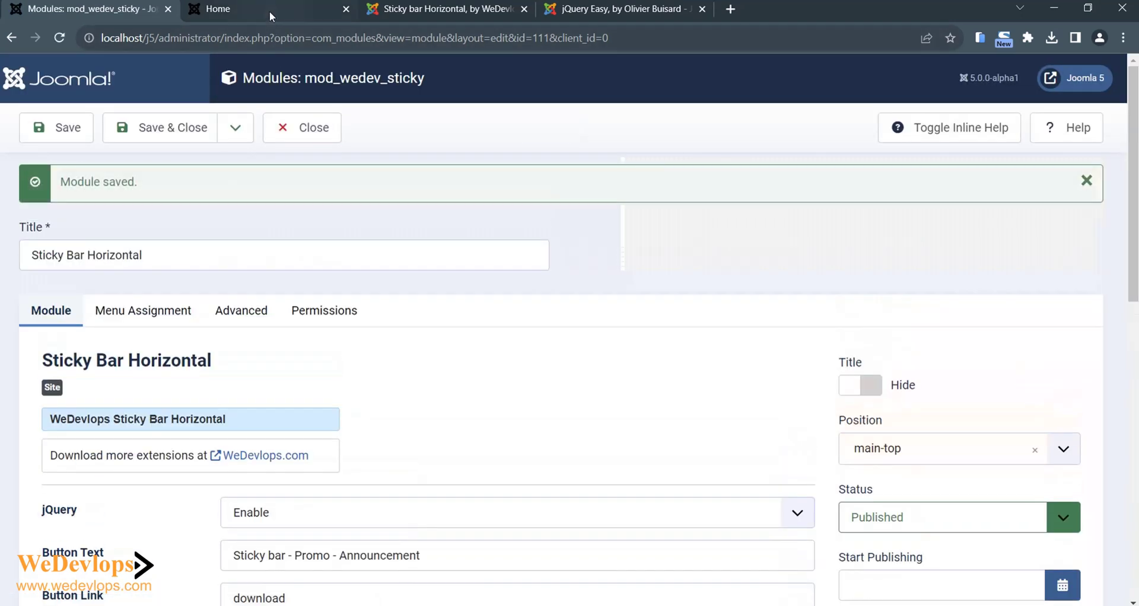
{"action": "left_click", "coordinate": [269, 11]}
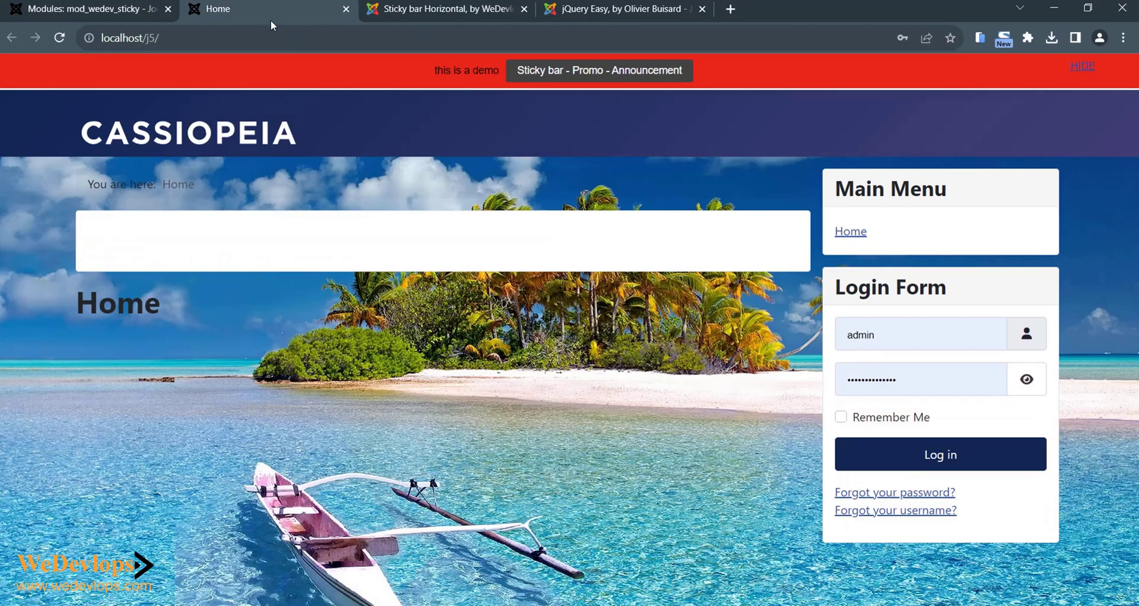
{"action": "left_click", "coordinate": [60, 38]}
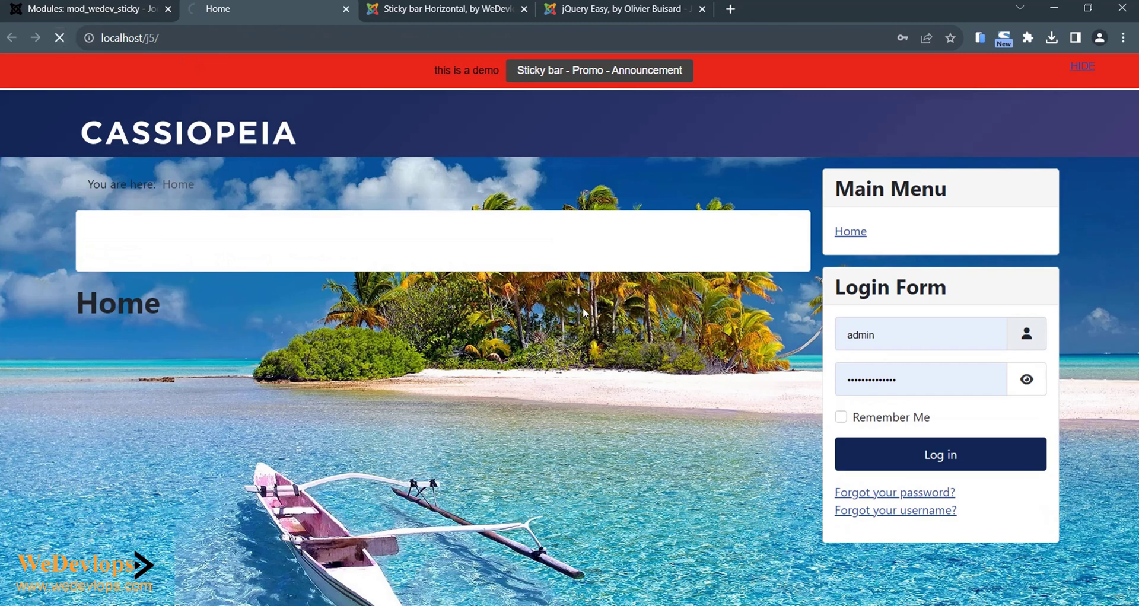